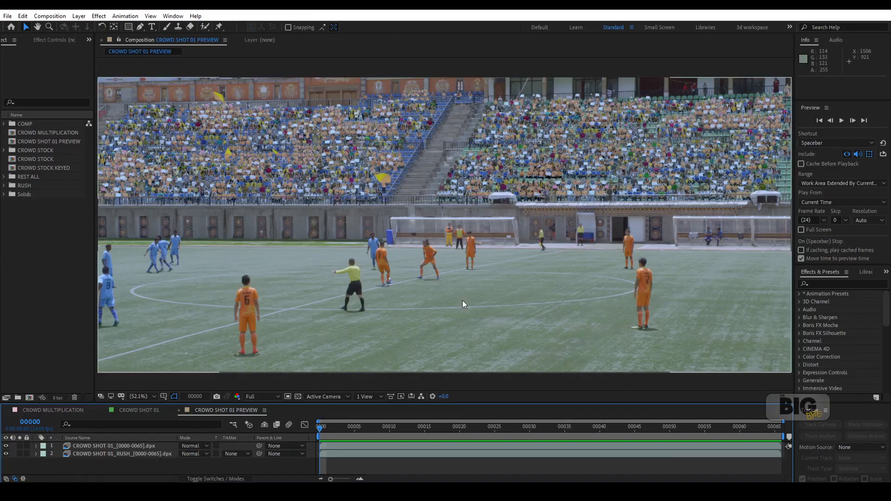
Step: Play the CROWD SHOT 01 PREVIEW composition and compare frame 8 with the CROWD SHOT 01 crowd layer hidden and shown
key("space")
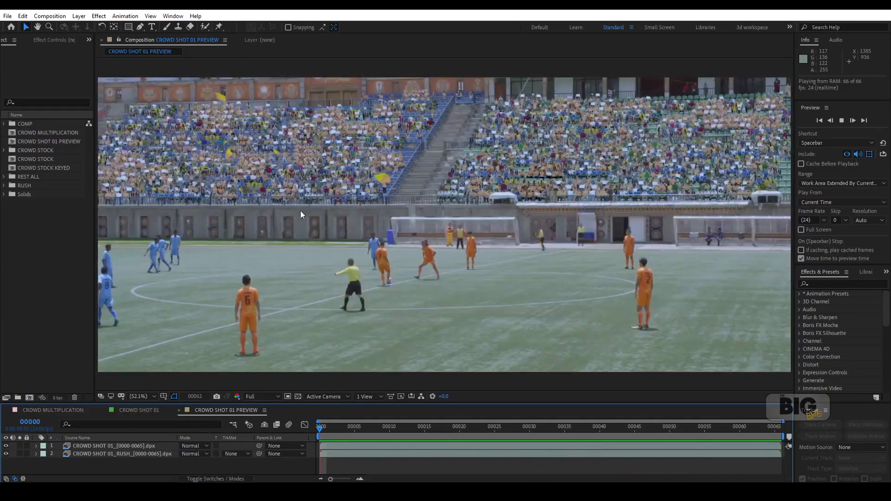
key("space")
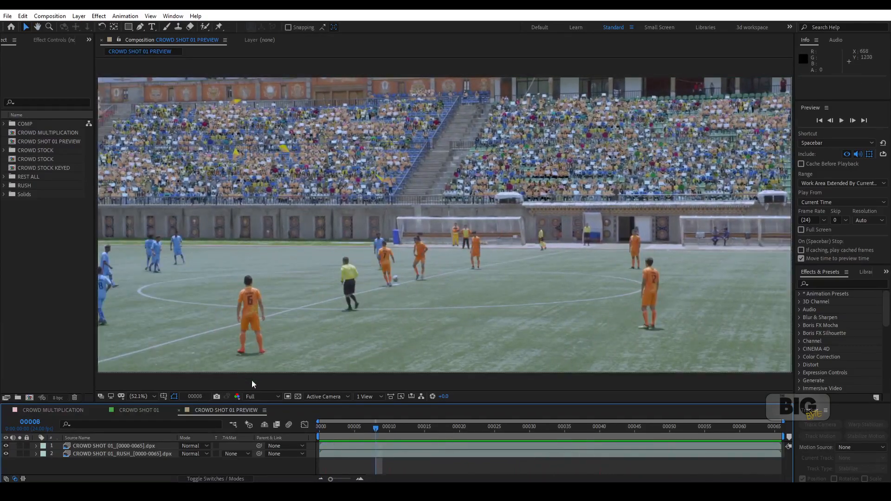
left_click(6, 447)
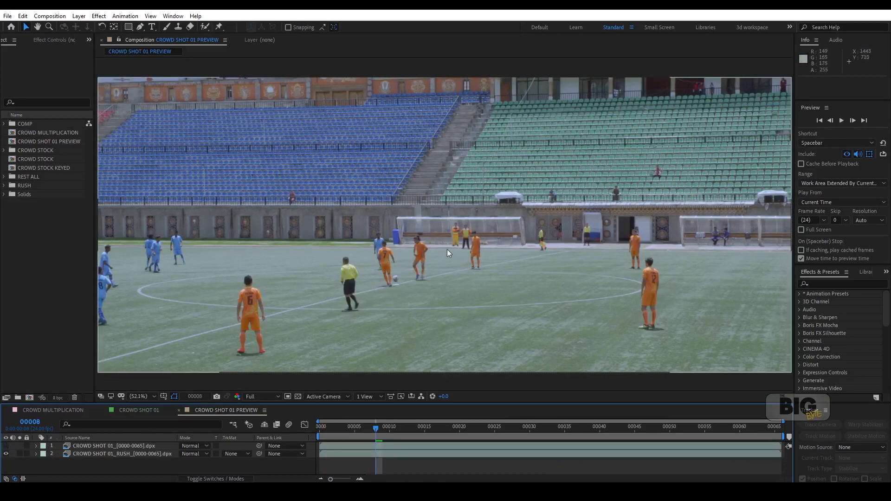
left_click(6, 447)
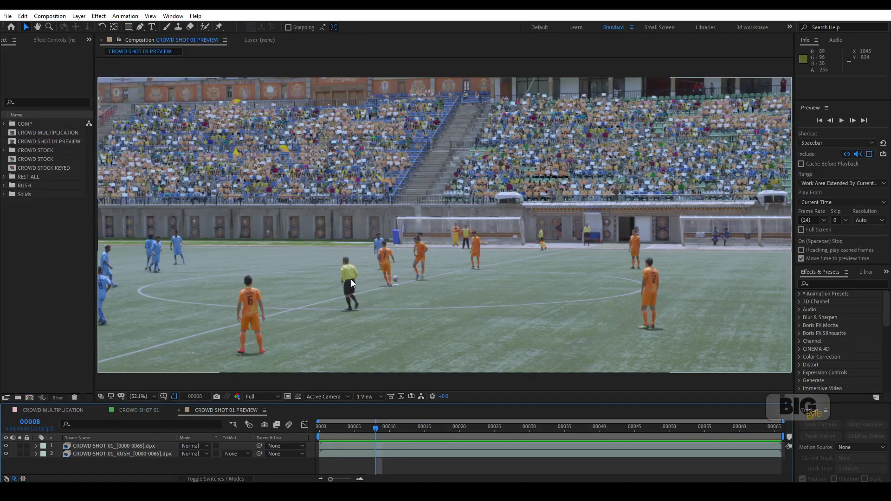
key("space")
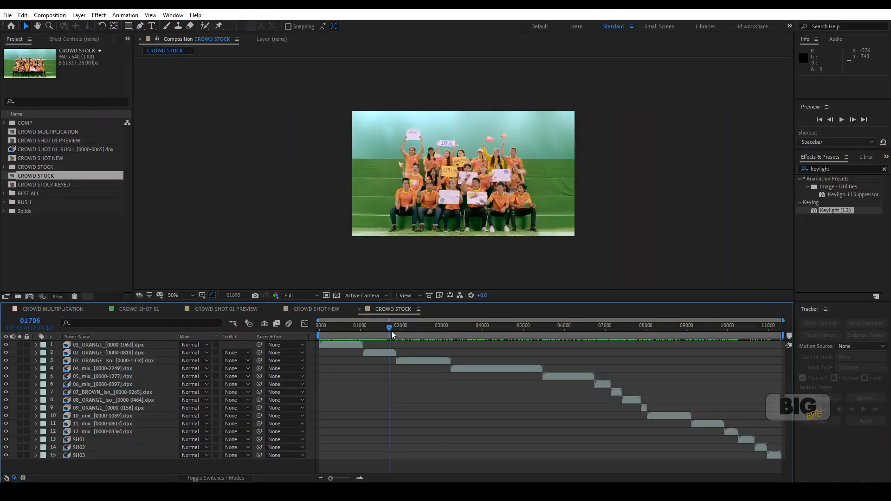
Step: Scrub through the CROWD STOCK green-screen clips and the CROWD SHOT 01 PREVIEW composition to review source and finished footage
left_click_drag(392, 330, 738, 392)
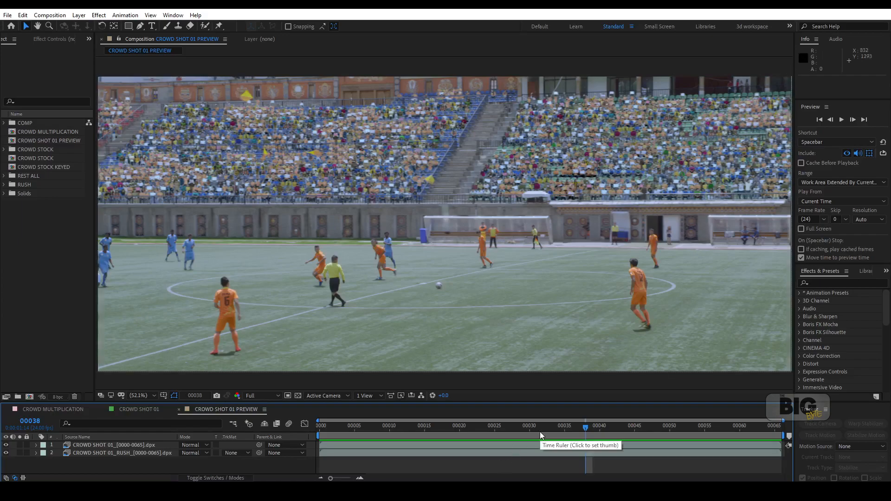
left_click_drag(432, 435, 339, 434)
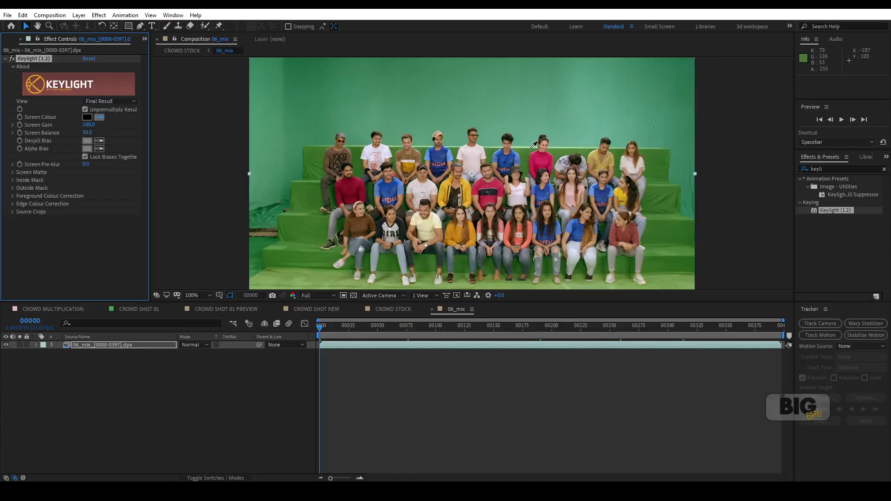
left_click(532, 149)
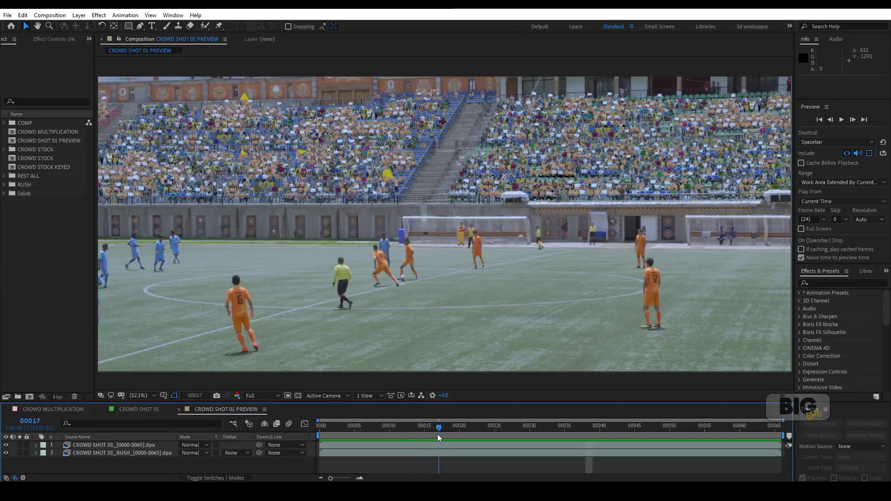
left_click_drag(437, 434, 487, 432)
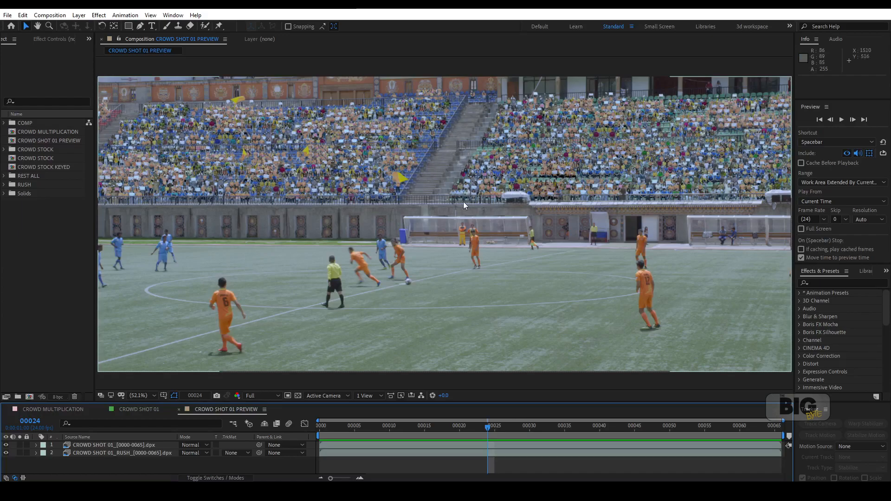
Step: Replay the finished crowd shot and compare it at frame 24 with the empty stadium footage underneath
key("space")
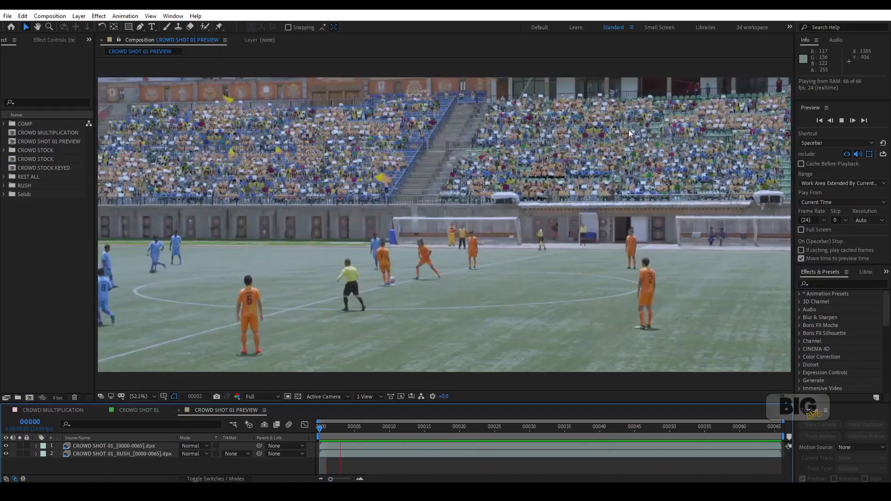
key("space")
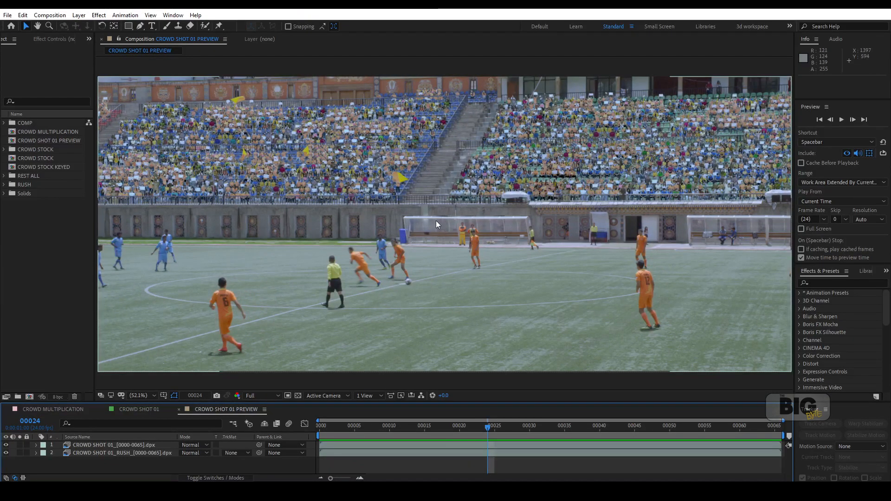
left_click(5, 444)
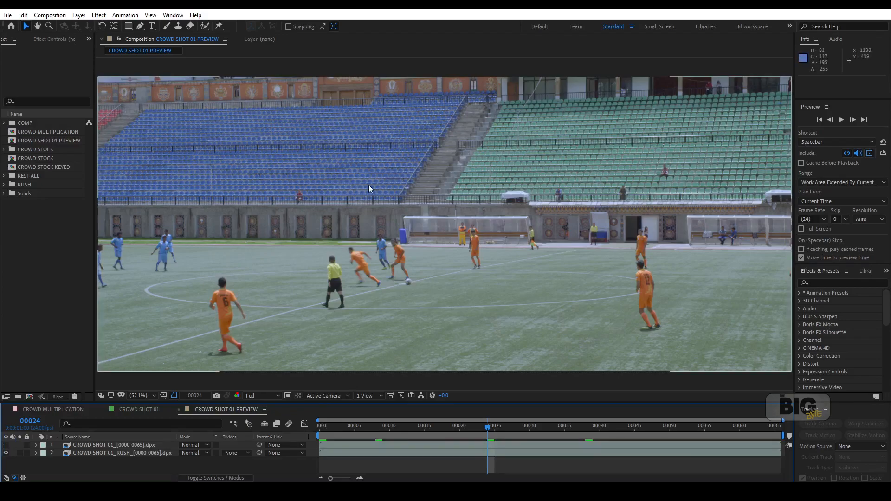
left_click(6, 445)
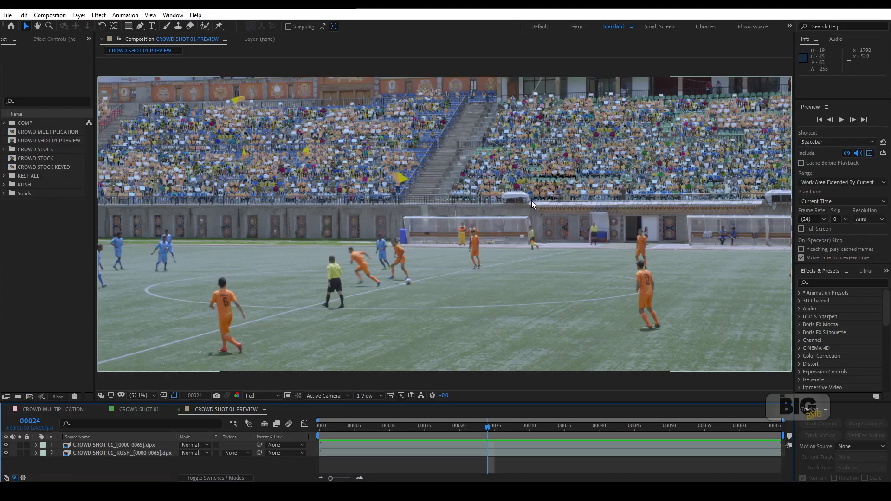
key("comma")
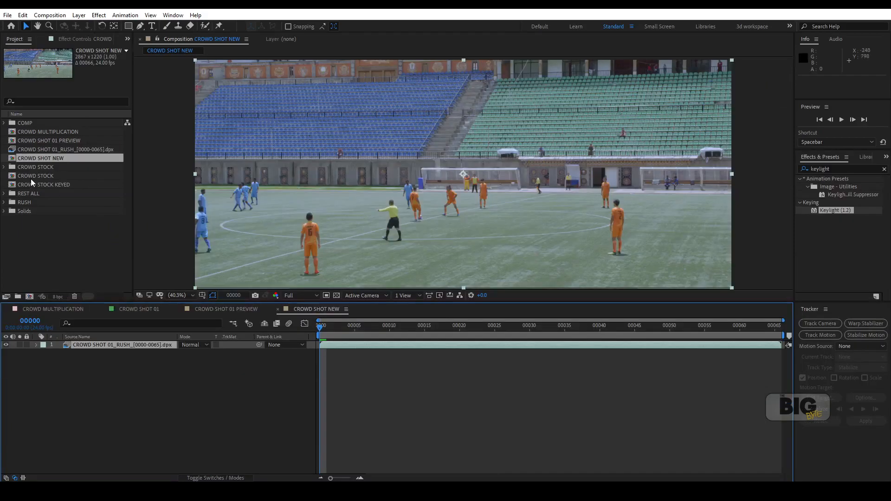
Step: Open the CROWD STOCK composition, find the 06_mix clip among its layers, and open the 06_mix precomposition
left_click(4, 168)
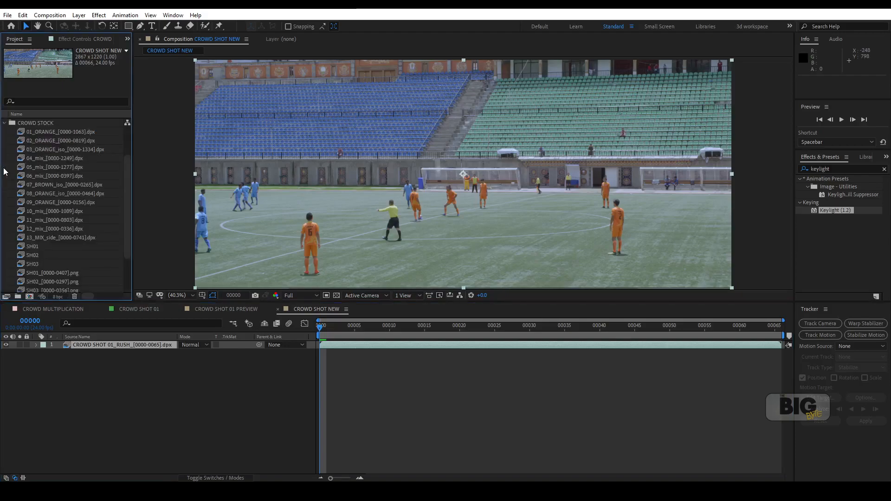
left_click(4, 123)
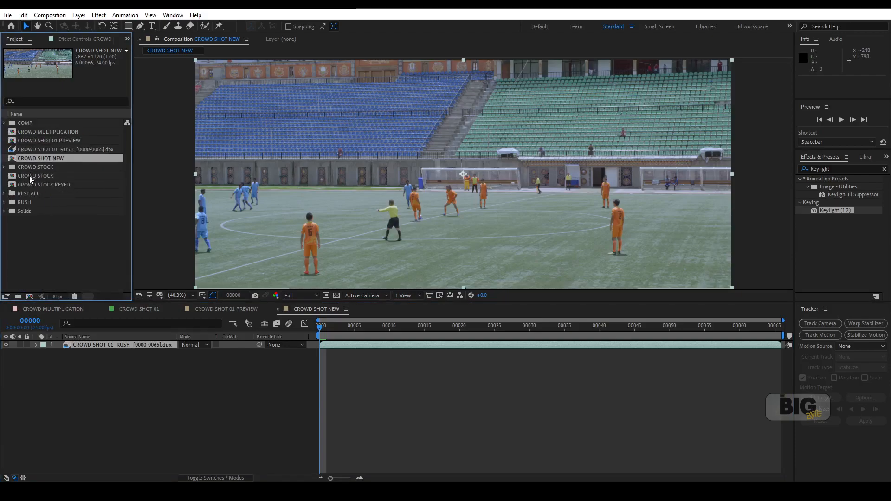
double_click(29, 177)
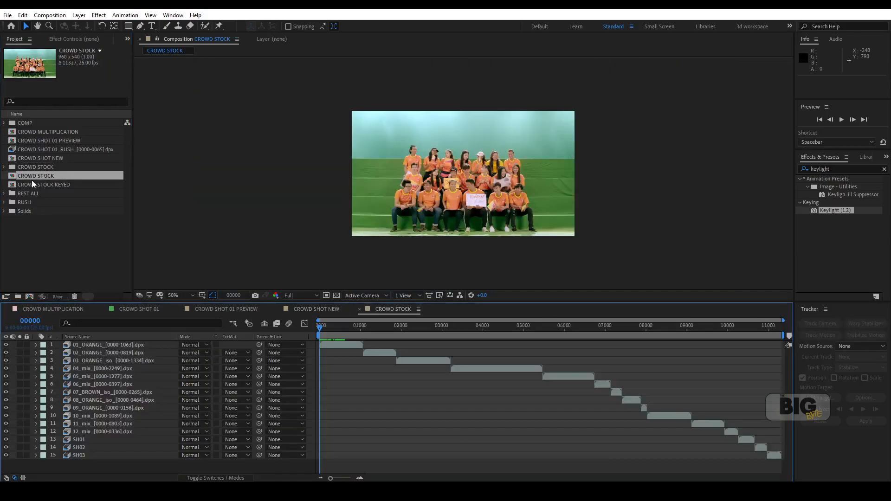
left_click_drag(327, 334, 606, 385)
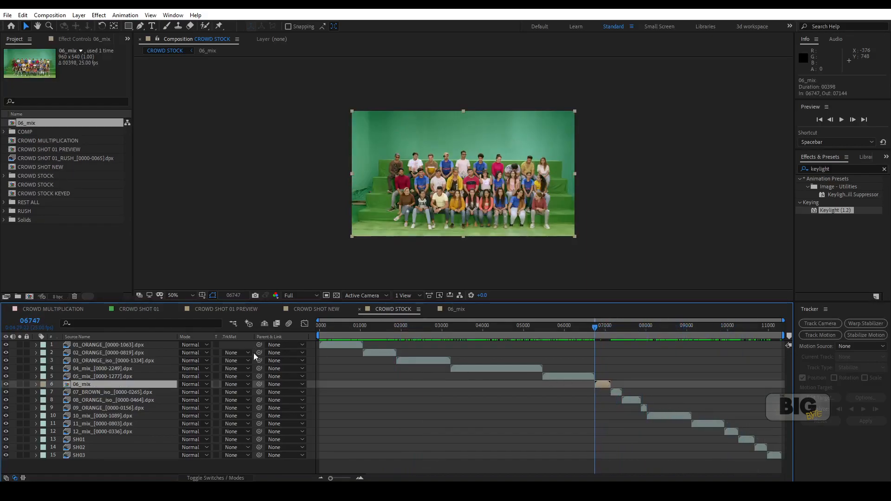
double_click(604, 385)
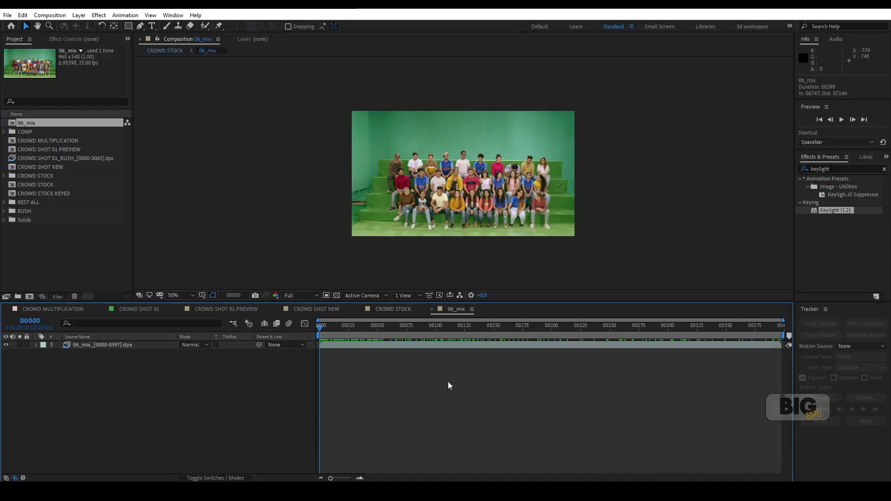
Step: Apply a single Keylight (1.2) effect to the 06_mix footage layer
left_click(408, 347)
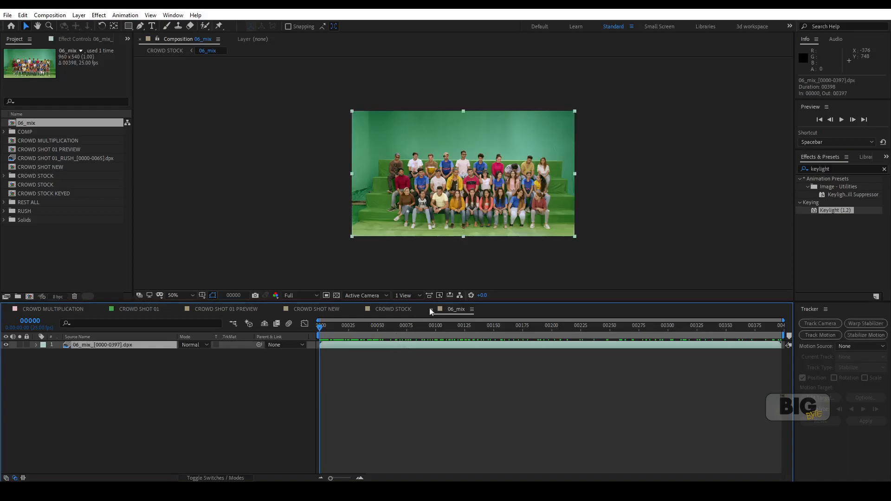
key("period")
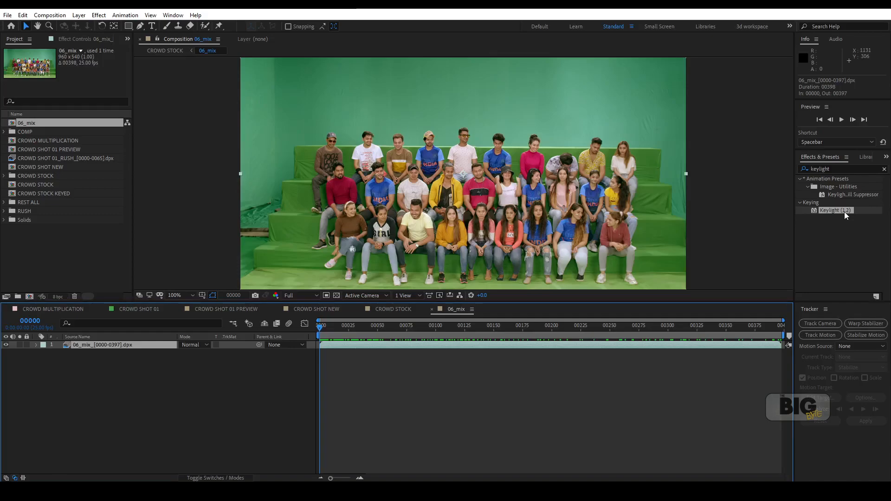
left_click_drag(839, 170, 785, 171)
key("BackSpace")
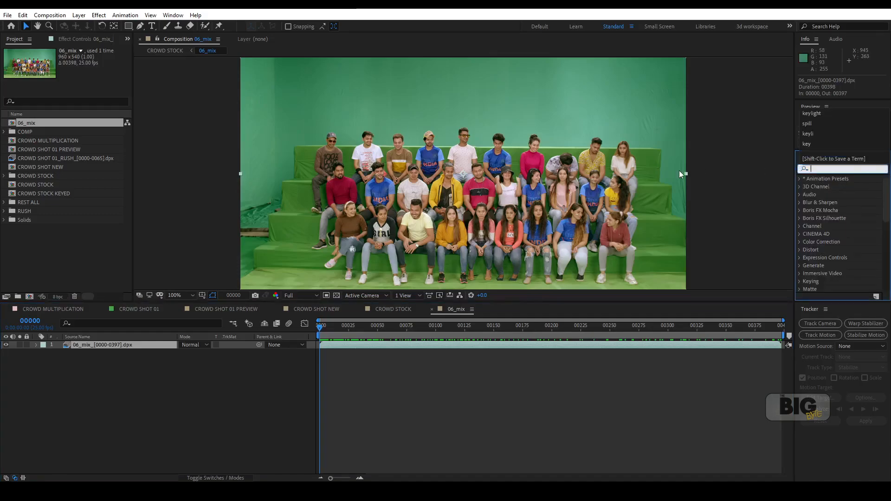
type("keyli")
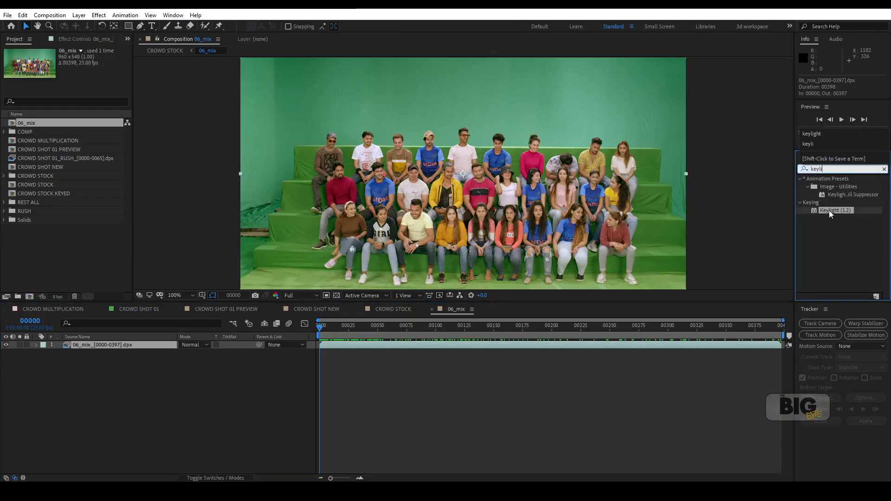
double_click(830, 212)
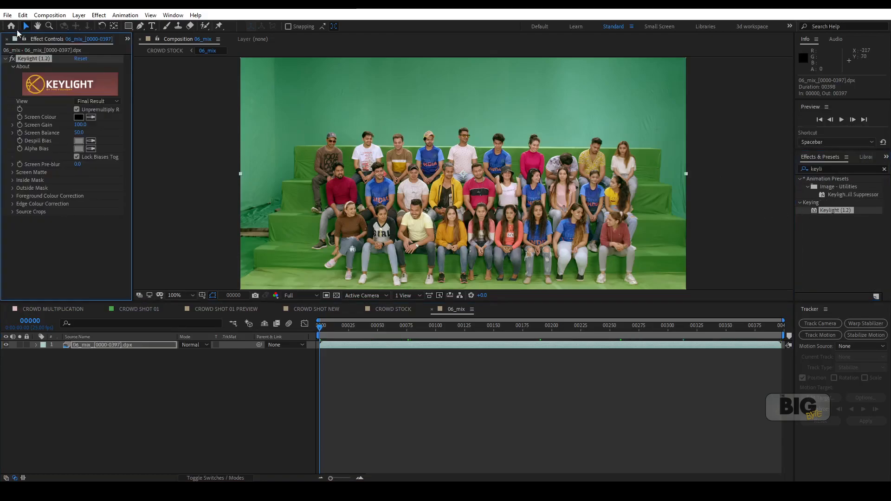
left_click_drag(836, 211, 492, 347)
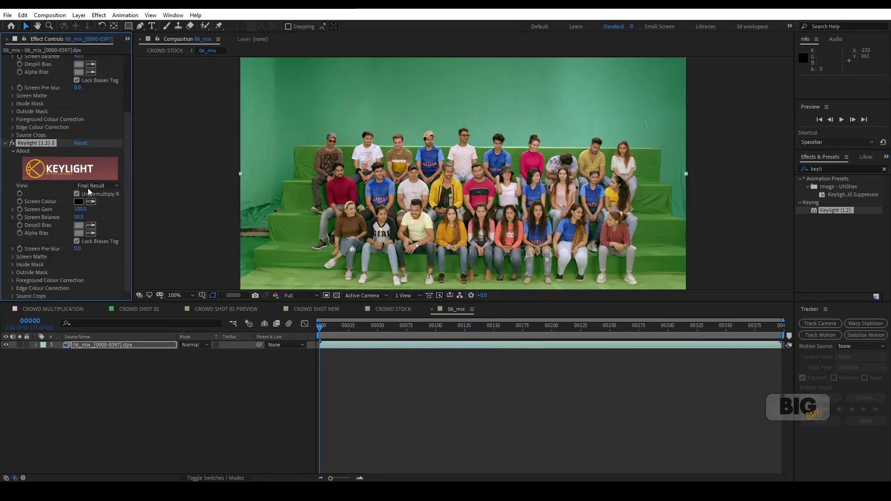
key("Delete")
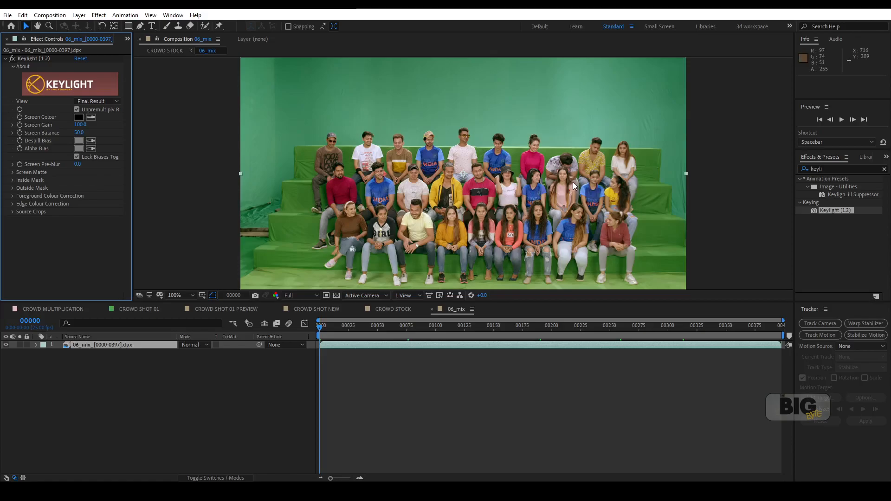
Step: Sample the green backdrop behind the seated crowd as Keylight's Screen Colour and check the cutout against the transparency grid
left_click(91, 117)
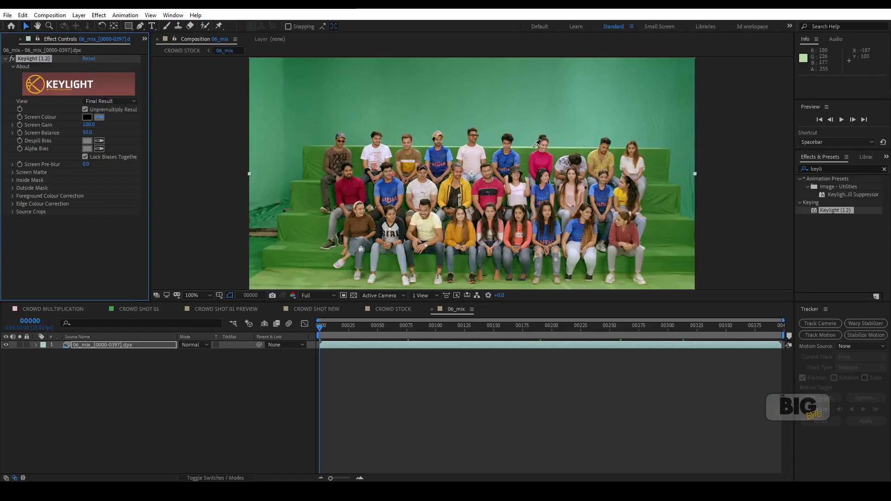
left_click(535, 147)
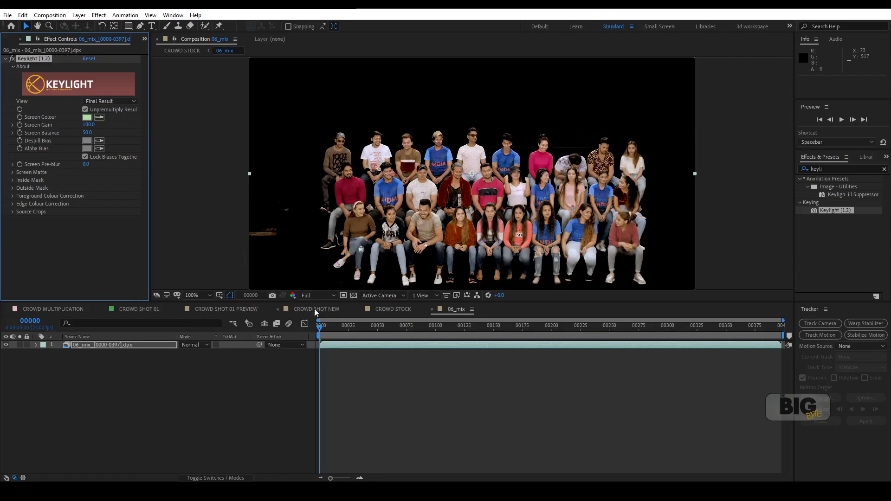
left_click(353, 296)
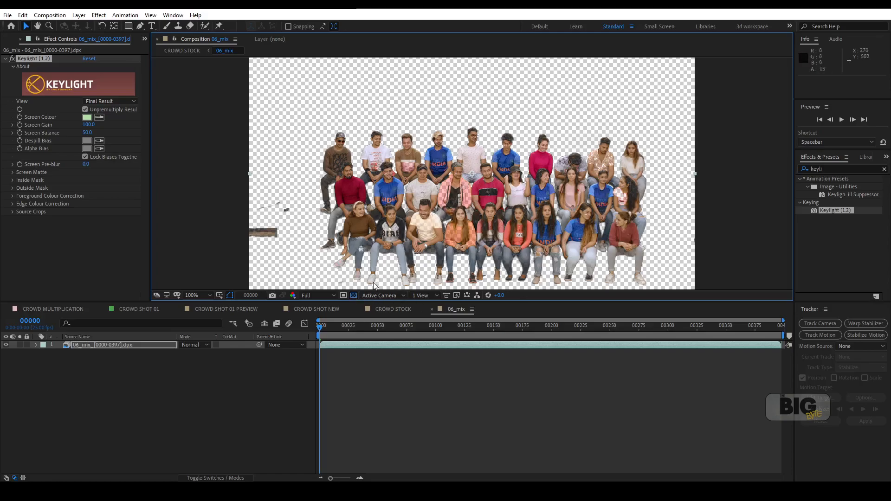
left_click(352, 296)
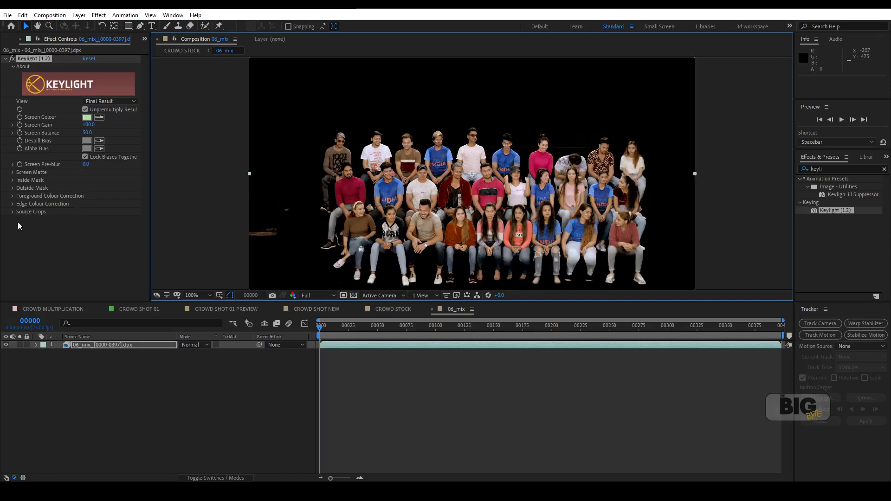
Step: Display the alpha channel and set the Screen Matte's Clip Black to 25 and Clip White to 54
left_click(293, 297)
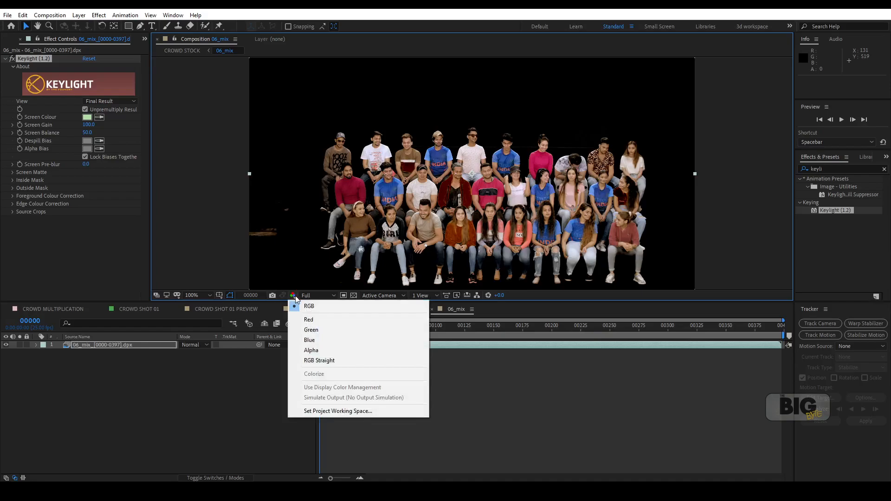
left_click(309, 351)
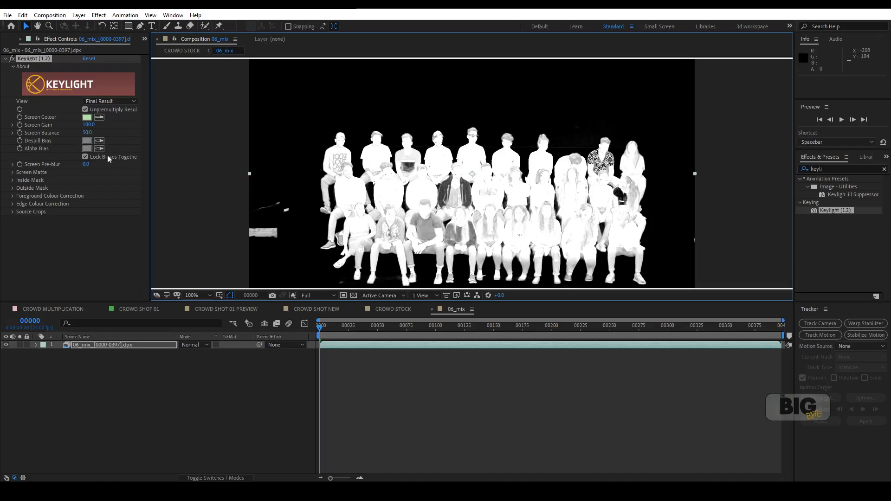
left_click(13, 172)
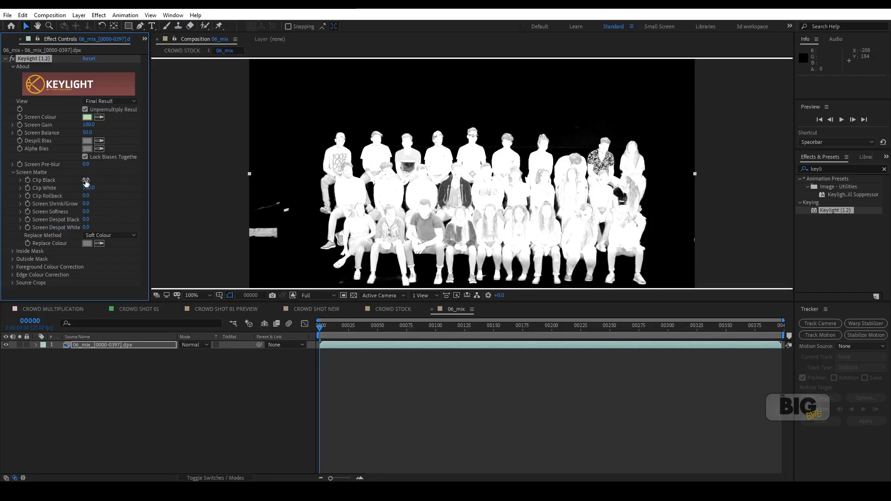
left_click_drag(86, 180, 96, 179)
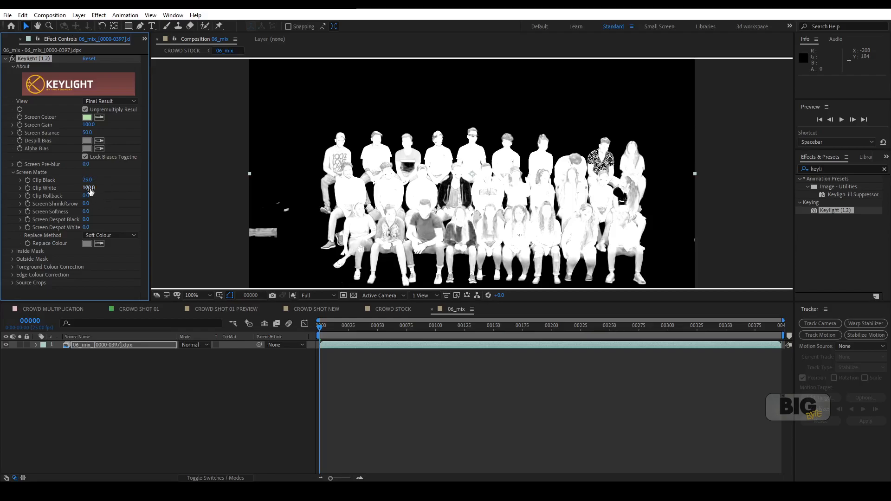
left_click_drag(88, 188, 70, 190)
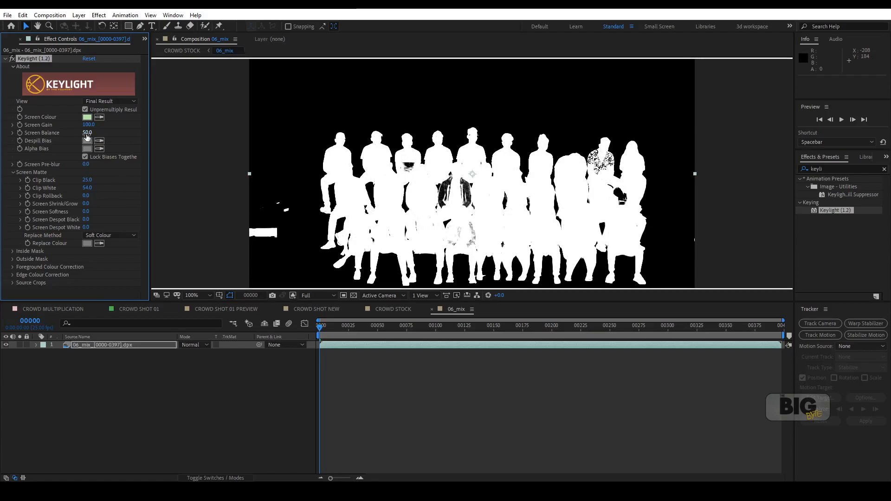
Step: Set Keylight's Screen Balance to 73 and Clip White to 40, return to the RGB view and check the cutout against the transparency grid
left_click_drag(86, 135, 94, 132)
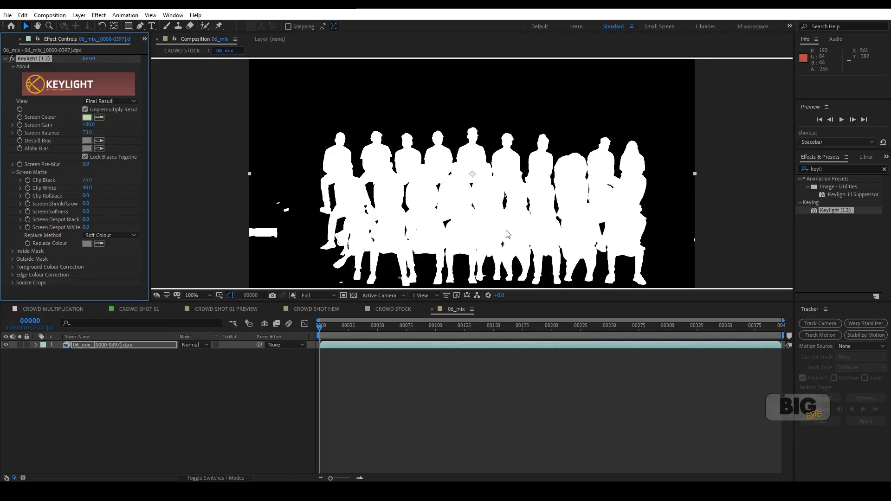
left_click(293, 296)
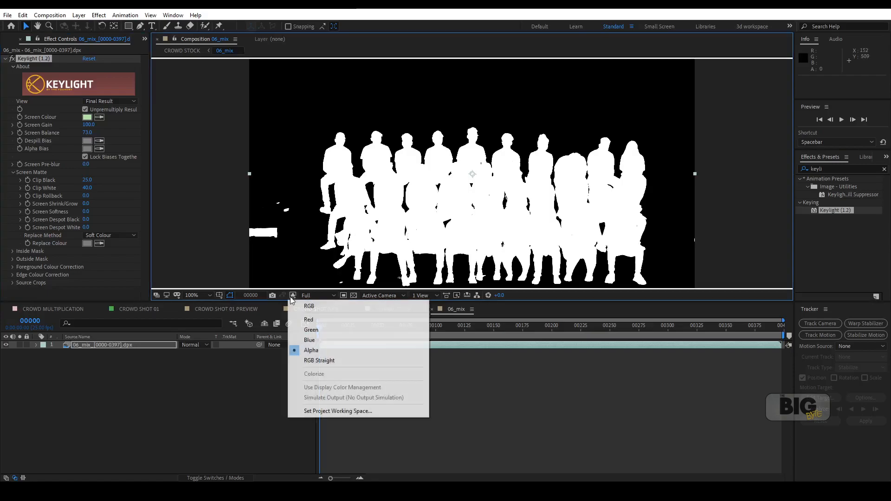
left_click(299, 307)
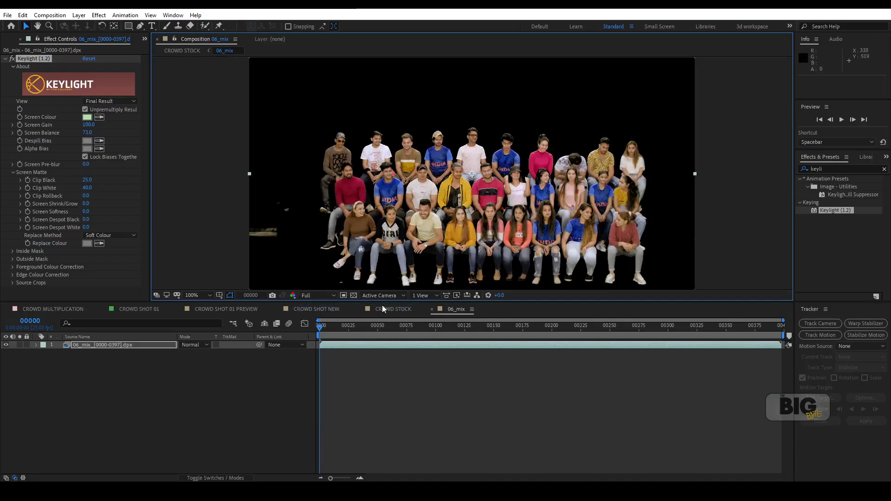
left_click(353, 296)
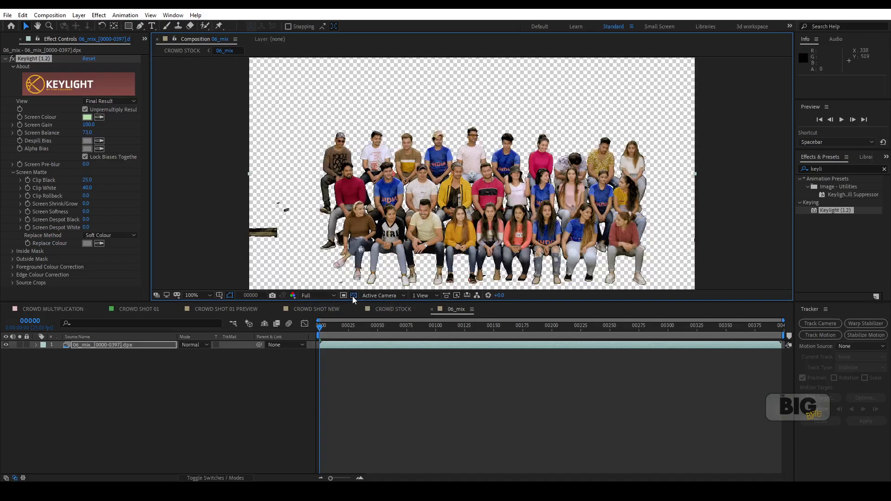
left_click(353, 296)
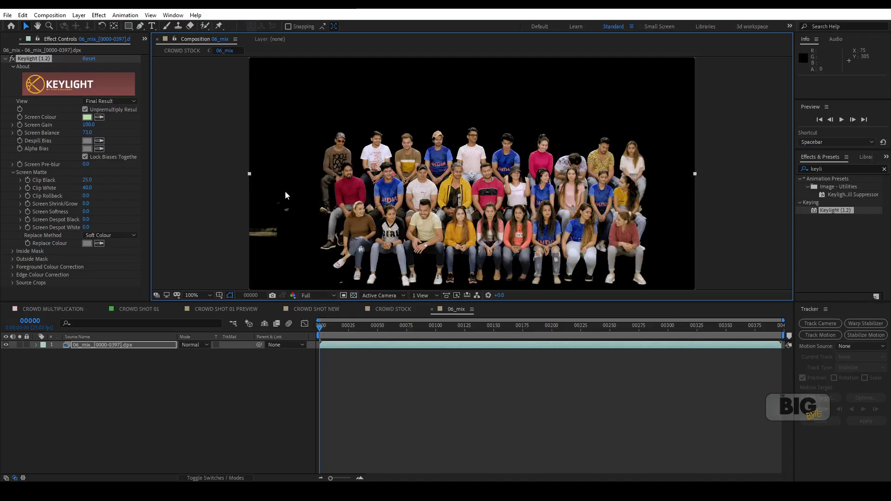
left_click(354, 297)
left_click(353, 296)
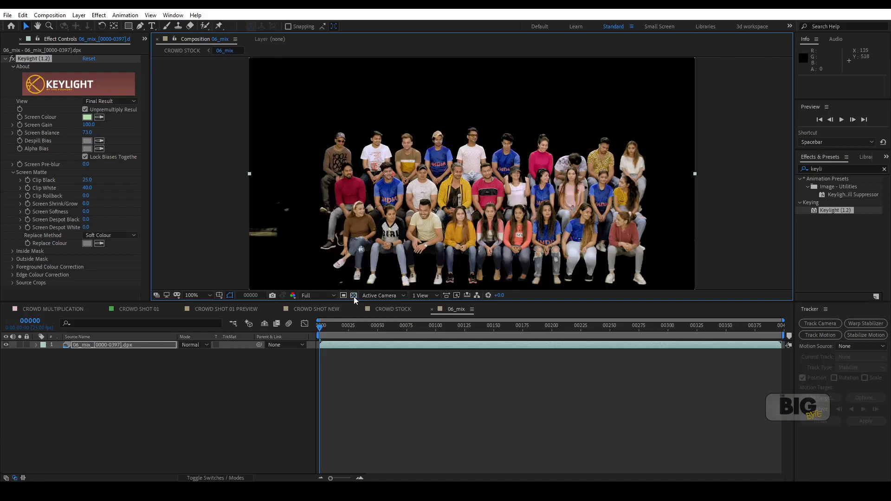
Step: Draw a closed eight-point Pen tool mask on the 06_mix footage layer around the leftover debris to the left of the crowd
left_click(264, 249)
left_click(141, 28)
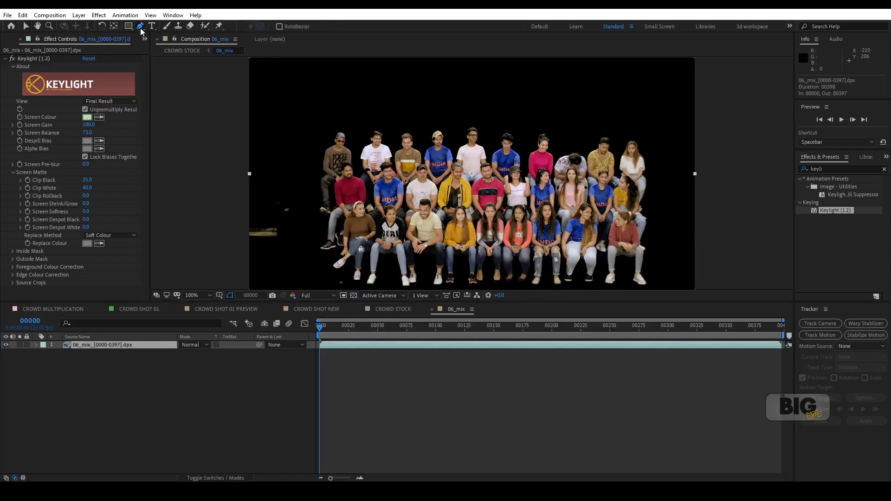
left_click(230, 199)
left_click_drag(289, 180, 299, 191)
left_click(305, 208)
left_click(306, 230)
left_click(280, 257)
left_click(240, 260)
left_click_drag(224, 227, 224, 218)
left_click(232, 200)
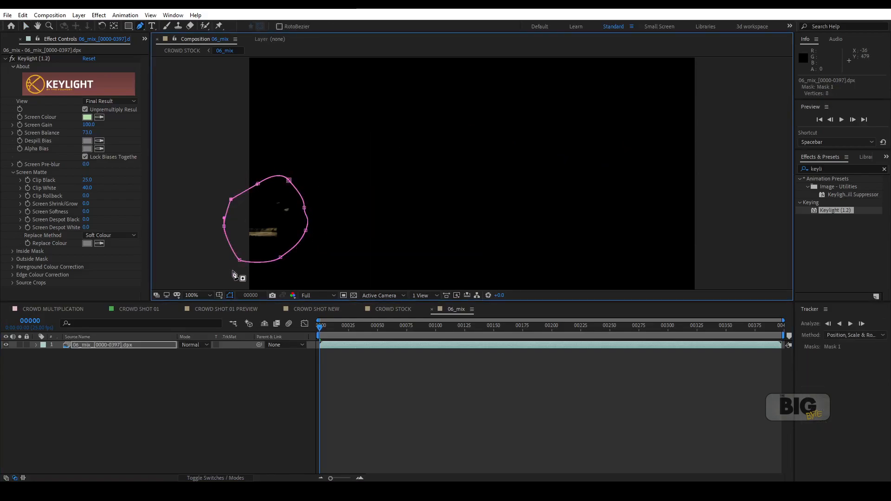
Step: Set the debris mask's mode to Subtract
left_click(35, 345)
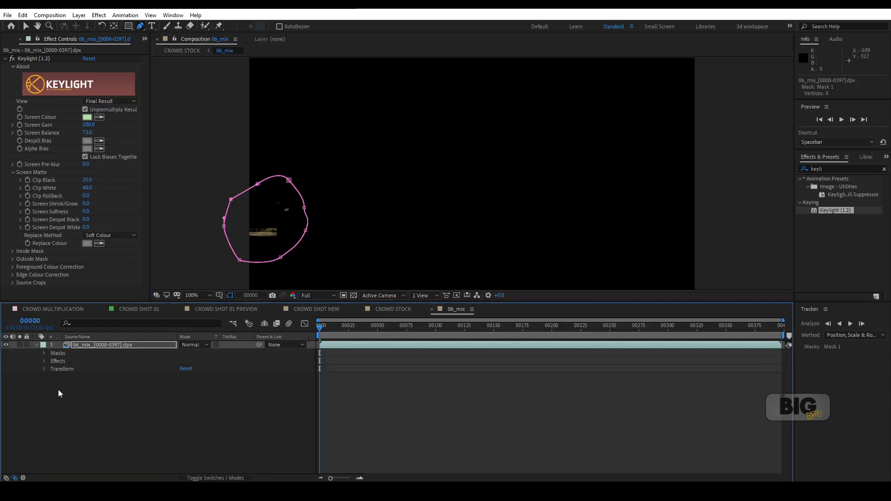
left_click(44, 353)
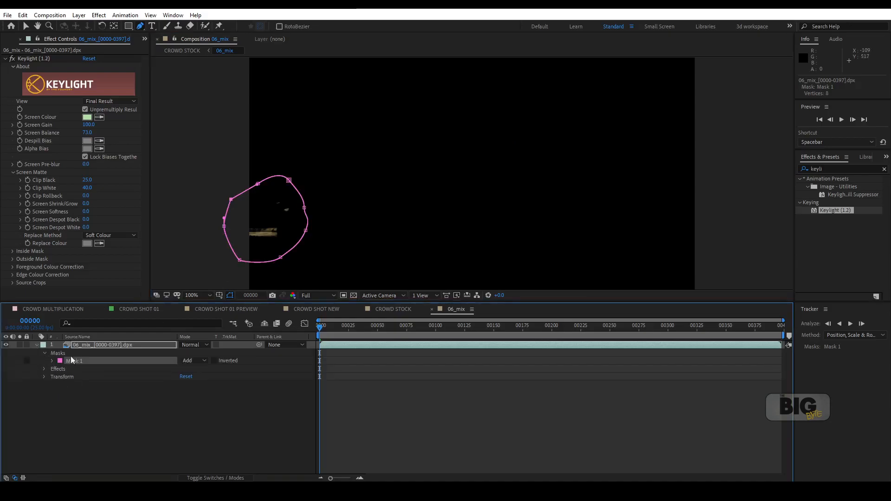
left_click(196, 361)
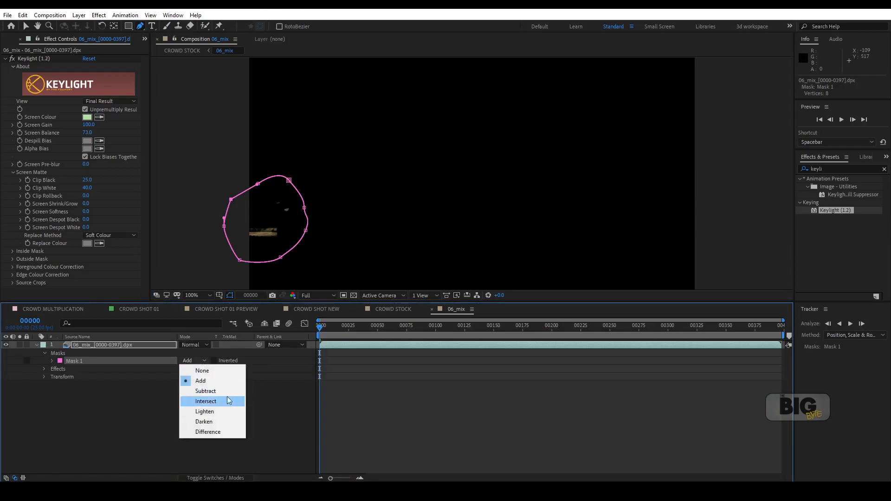
left_click(209, 389)
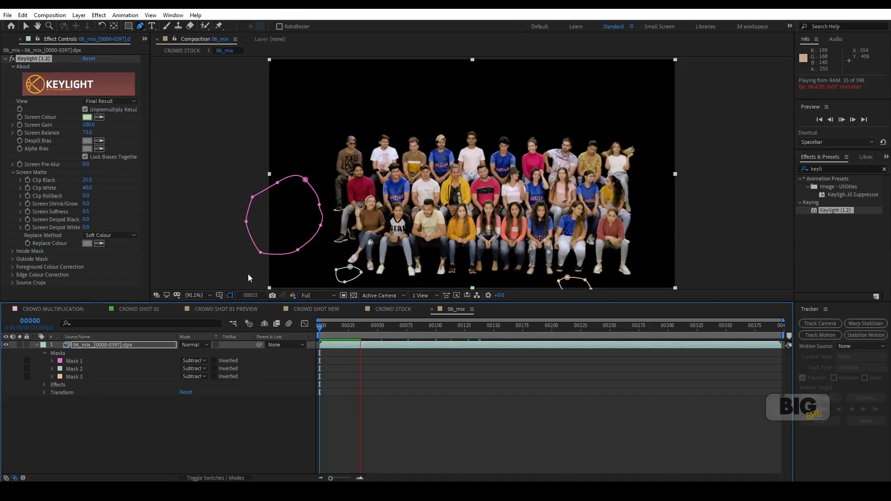
Step: Stop the preview, compare the Source, Hard Colour and Soft Colour replace methods in Keylight, and set Replace Method to Source
key("space")
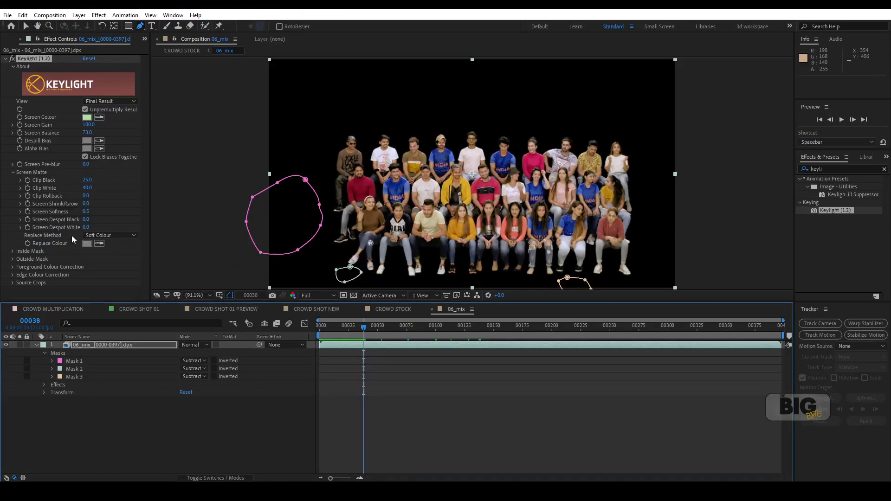
left_click(110, 236)
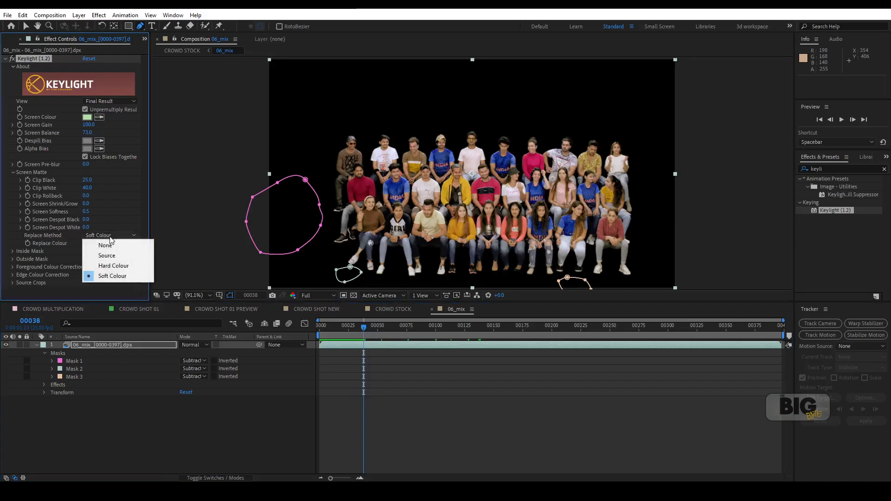
left_click(116, 256)
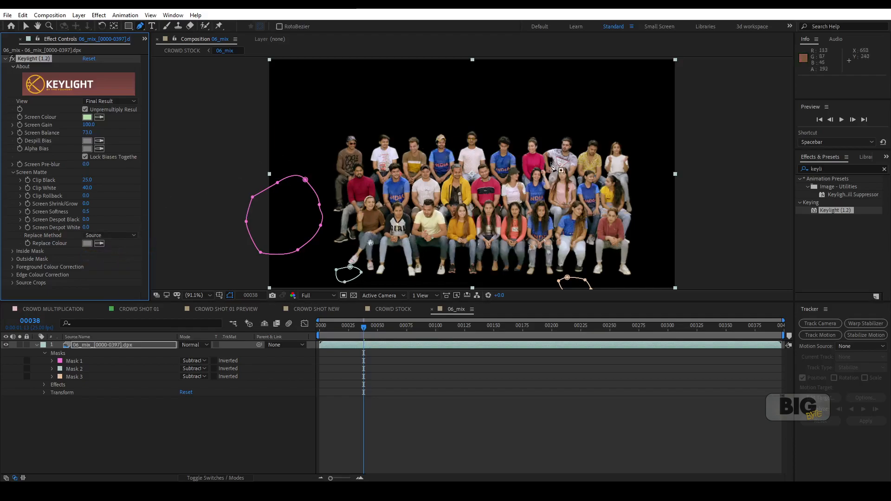
left_click(126, 236)
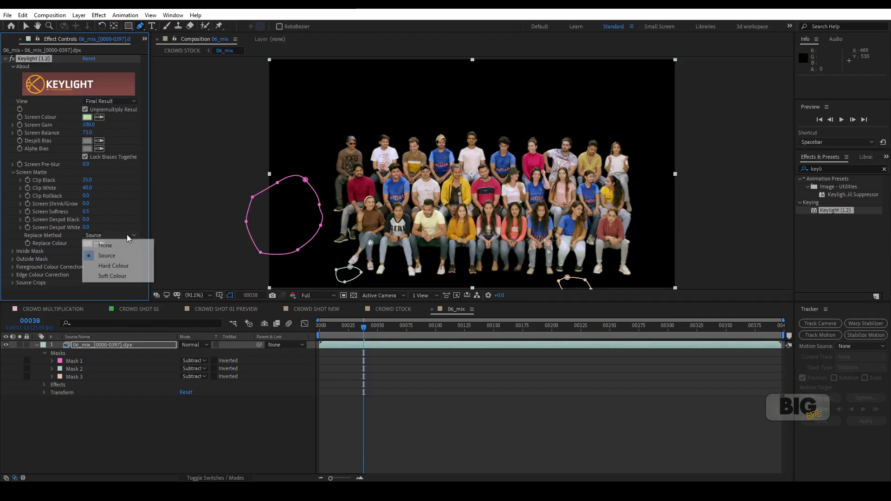
left_click(117, 264)
left_click(124, 235)
left_click(110, 274)
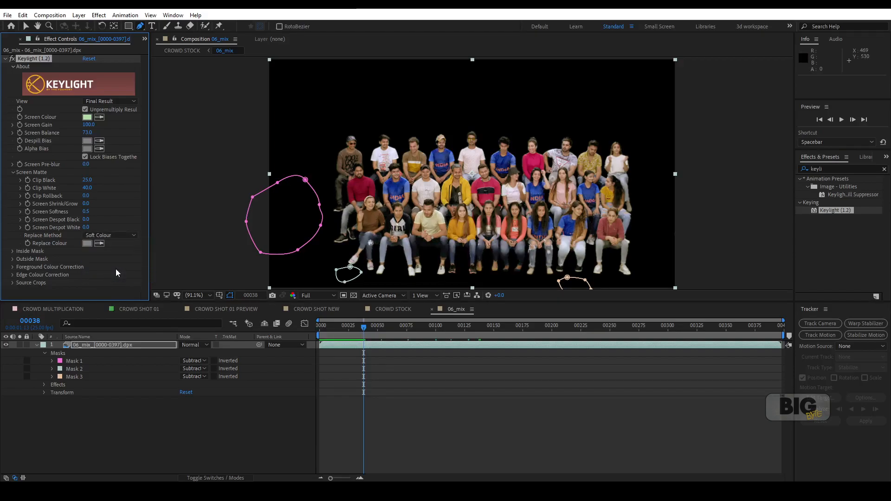
left_click(123, 236)
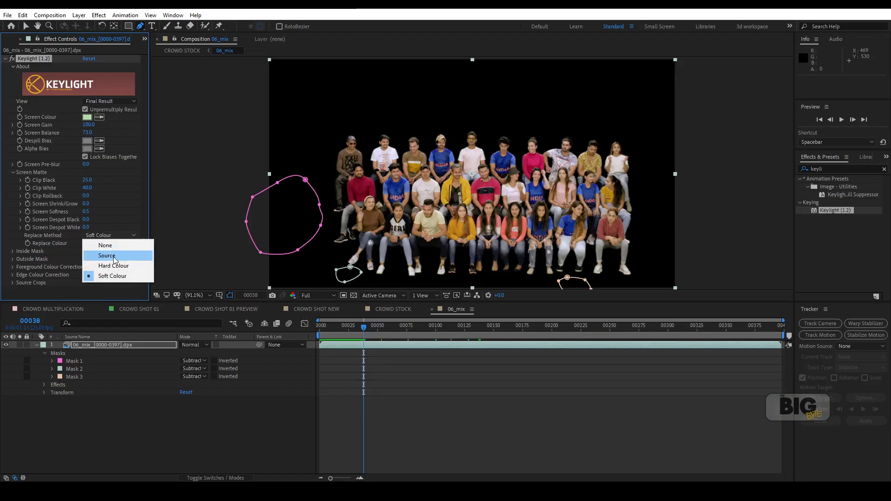
left_click(115, 257)
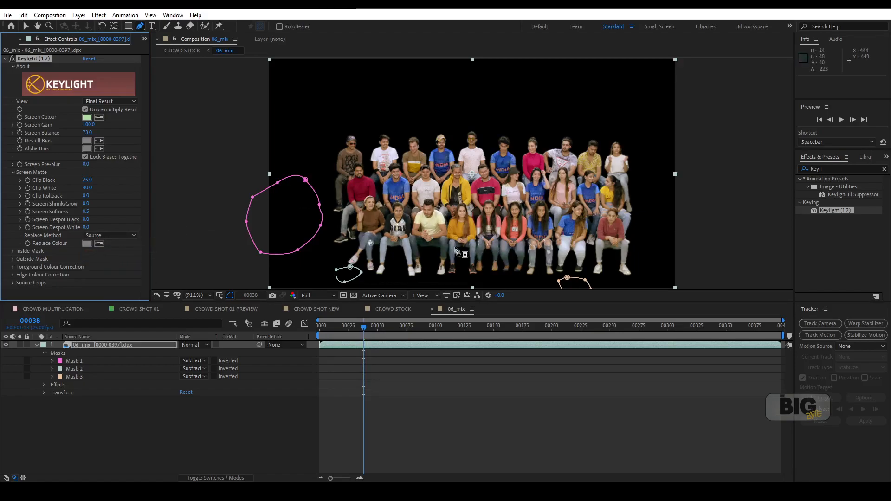
Step: Compare frame 30 of the crowd footage with Keylight switched off and back on
left_click(354, 328)
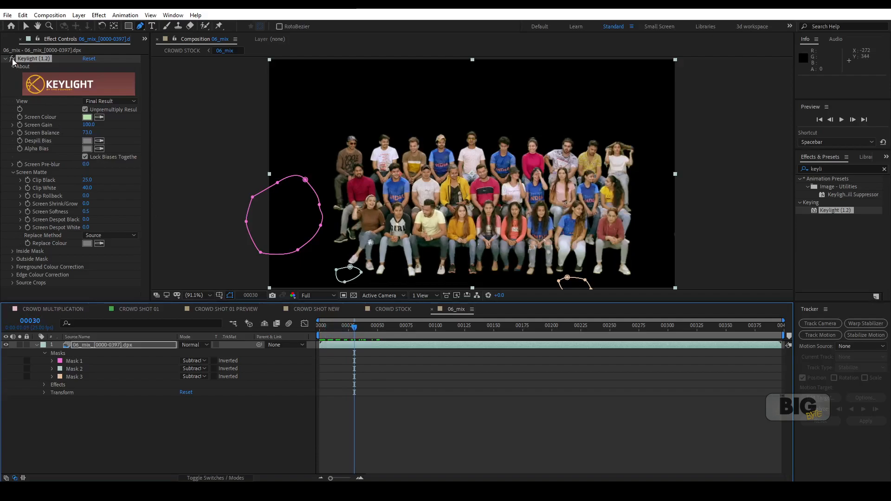
left_click(12, 59)
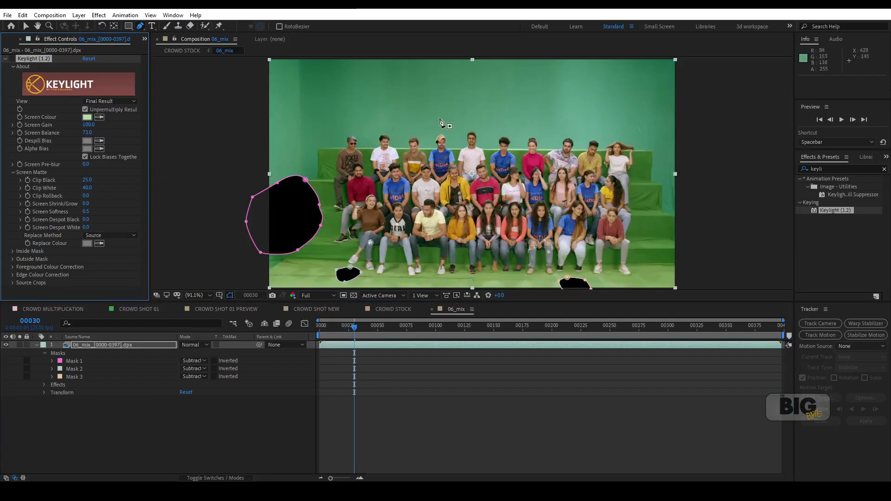
left_click(12, 59)
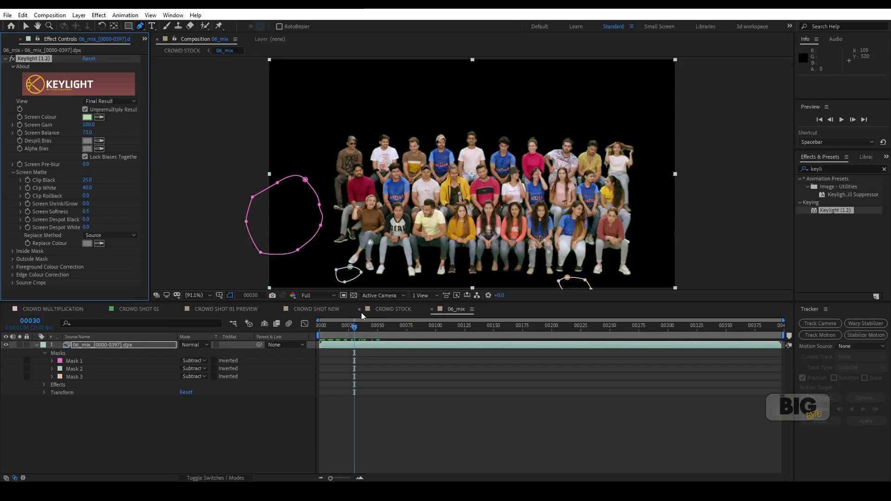
Step: Scrub through the CROWD STOCK KEYED composition to examine the keyed crowd clips
key("Home")
left_click(233, 327)
left_click(194, 324)
left_click_drag(322, 324, 372, 328)
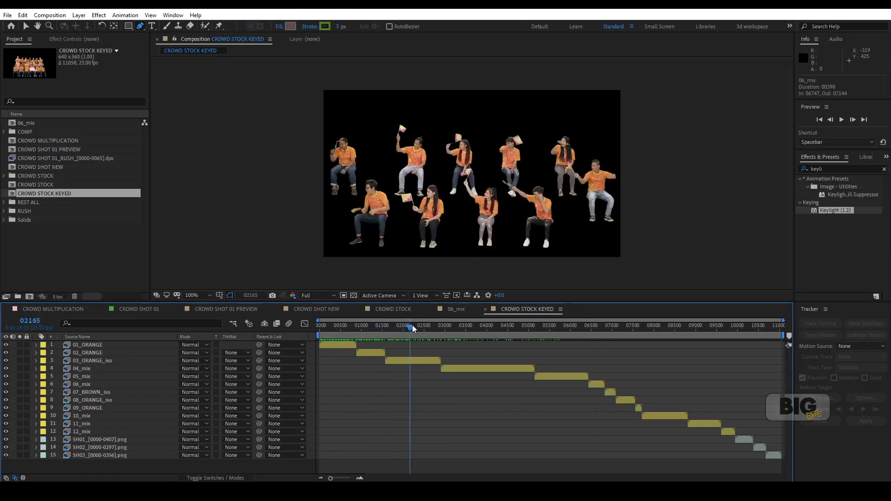
left_click_drag(412, 325, 588, 341)
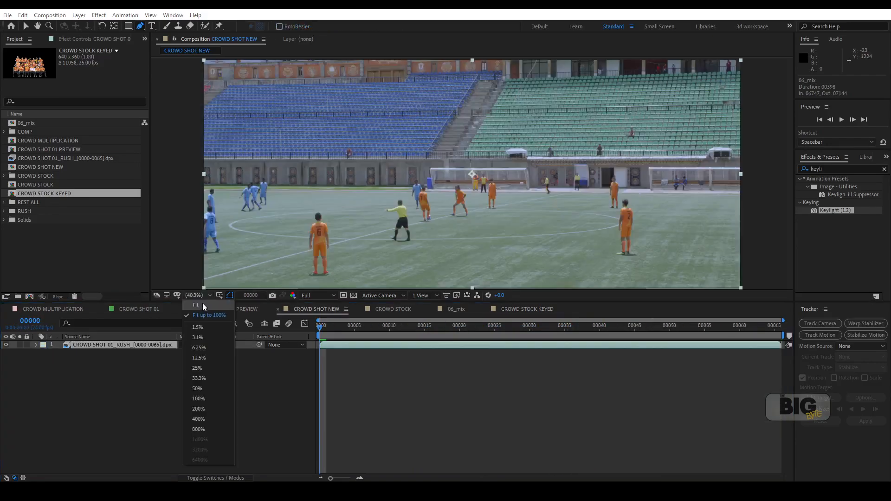
Step: Duplicate the CROWD SHOT 01_RUSH footage layer in the CROWD SHOT NEW composition
left_click(202, 304)
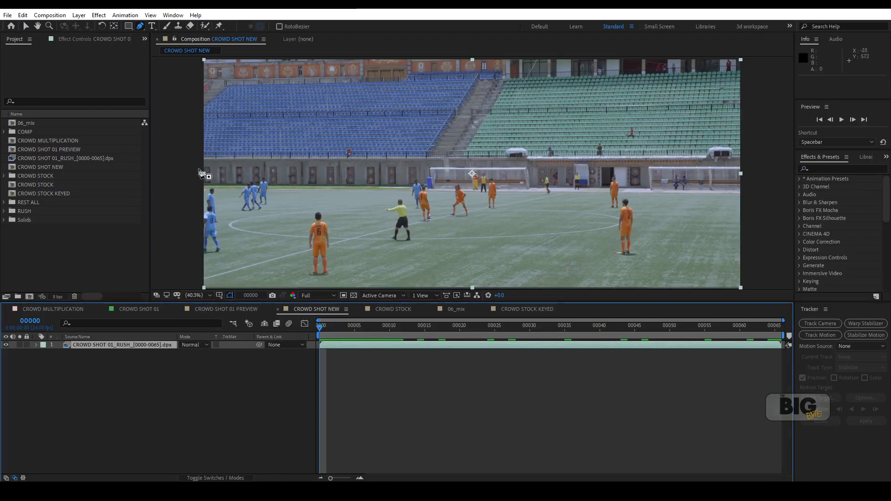
scroll(480, 183, "up", 1)
left_click(137, 344)
key("ctrl+d")
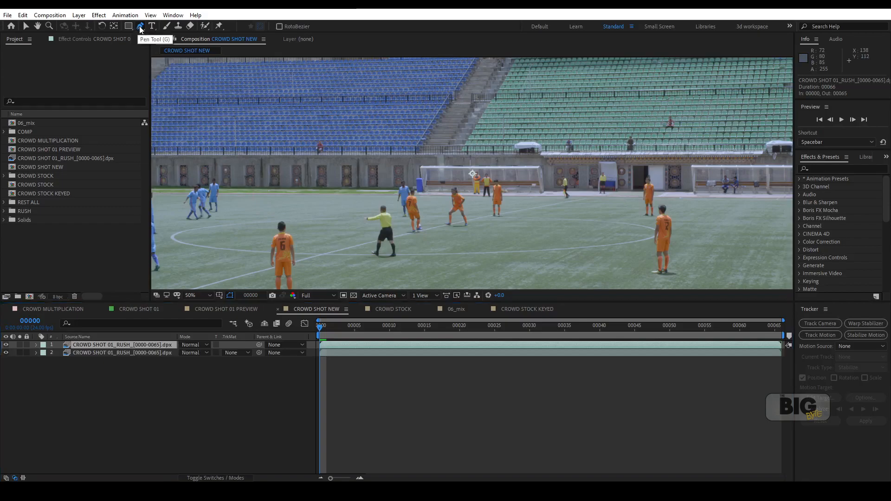
Step: Draw a four-point Pen tool mask on the top footage copy along the railing in front of the blue seats, and preview the shot
scroll(278, 148, "up", 2)
left_click(555, 148)
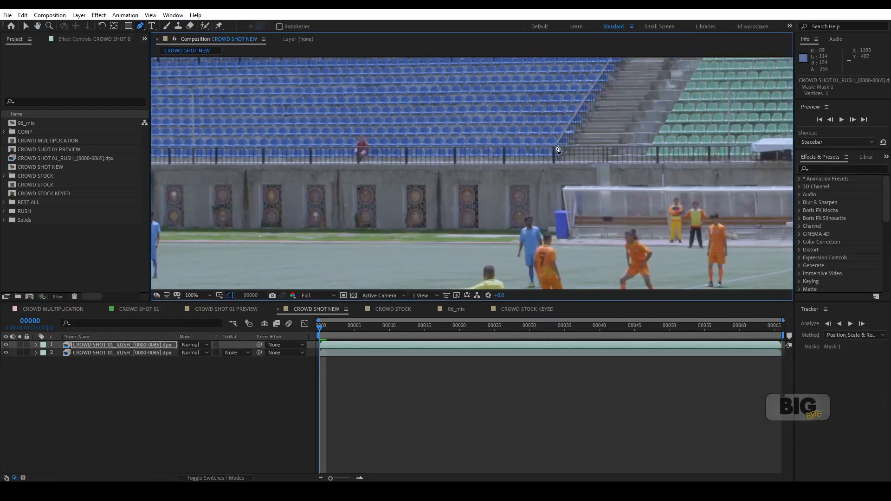
left_click(556, 145)
scroll(568, 156, "up", 2)
left_click_drag(568, 156, 384, 209)
scroll(384, 209, "down", 1)
left_click(224, 193)
left_click(224, 190)
left_click_drag(780, 188, 158, 183)
left_click(592, 185)
left_click_drag(592, 185, 594, 181)
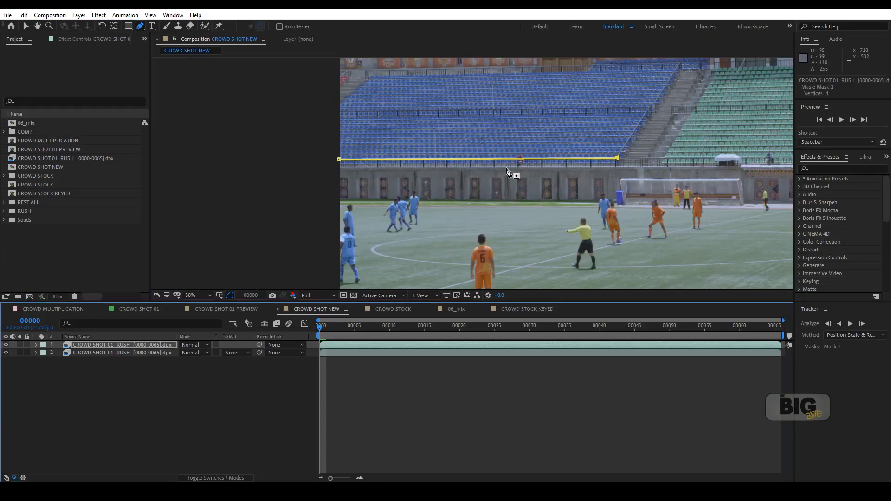
scroll(508, 171, "up", 1)
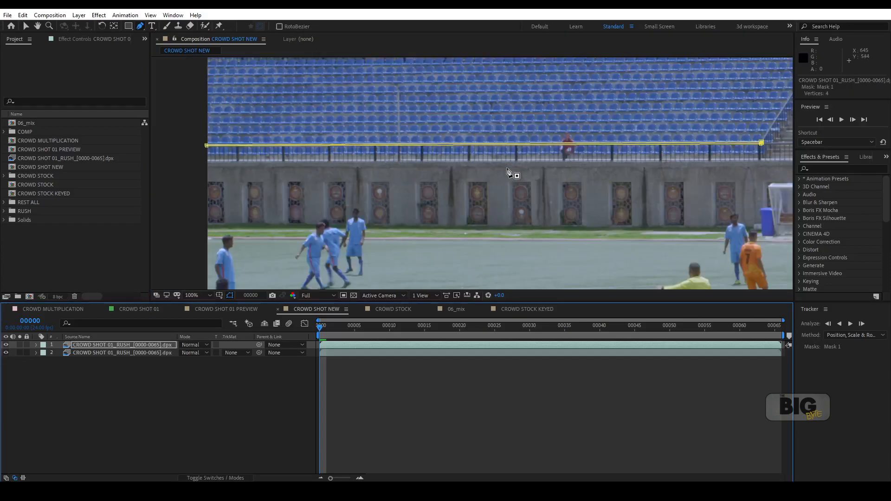
key("space")
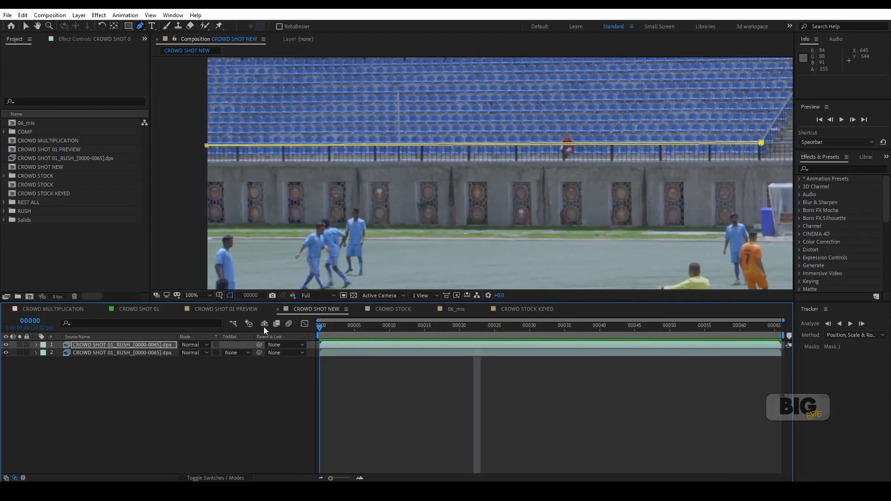
key("space")
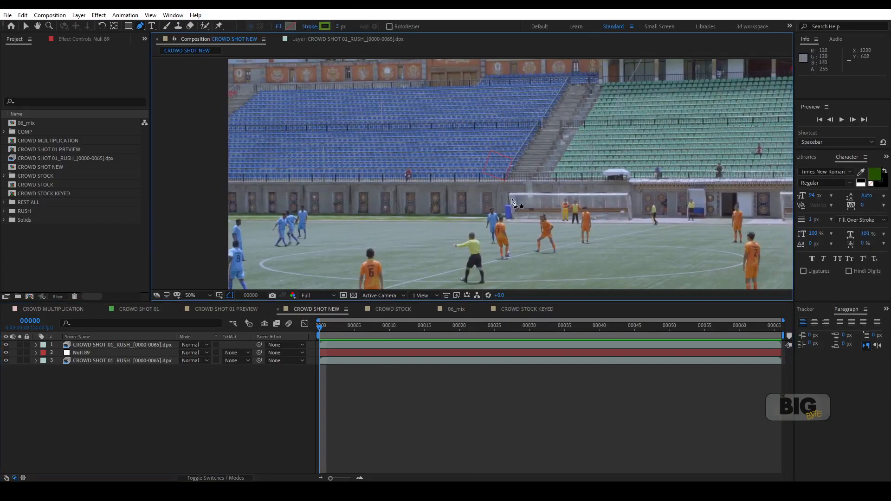
Step: Start Track Motion on the bottom CROWD SHOT 01_RUSH footage layer, with Rotation and Scale tracked along with Position
scroll(499, 190, "down", 2)
scroll(503, 191, "up", 2)
left_click_drag(511, 189, 483, 189)
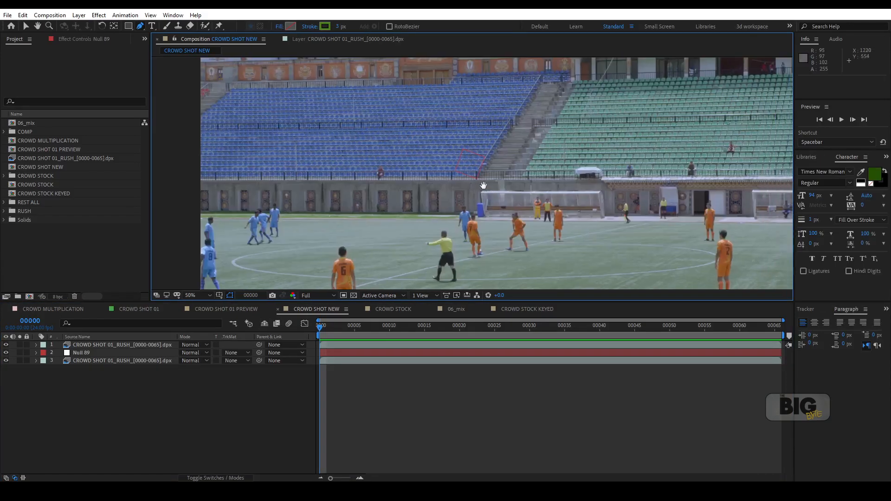
left_click(127, 360)
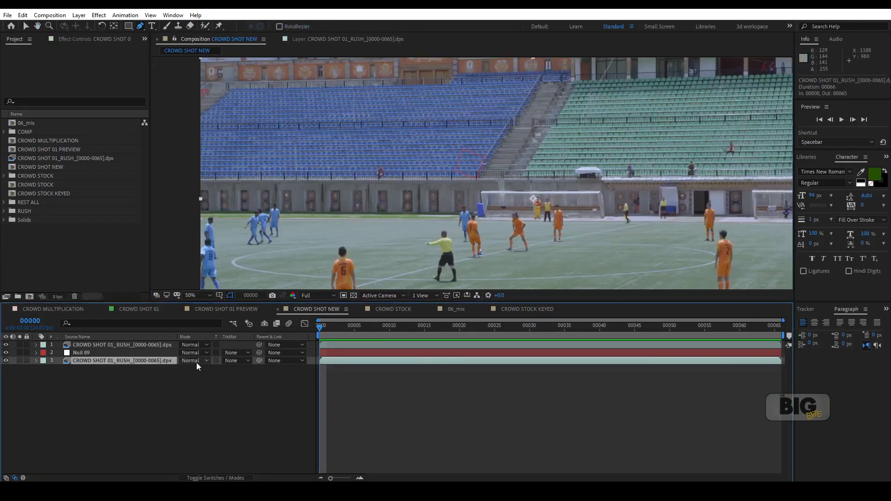
right_click(140, 361)
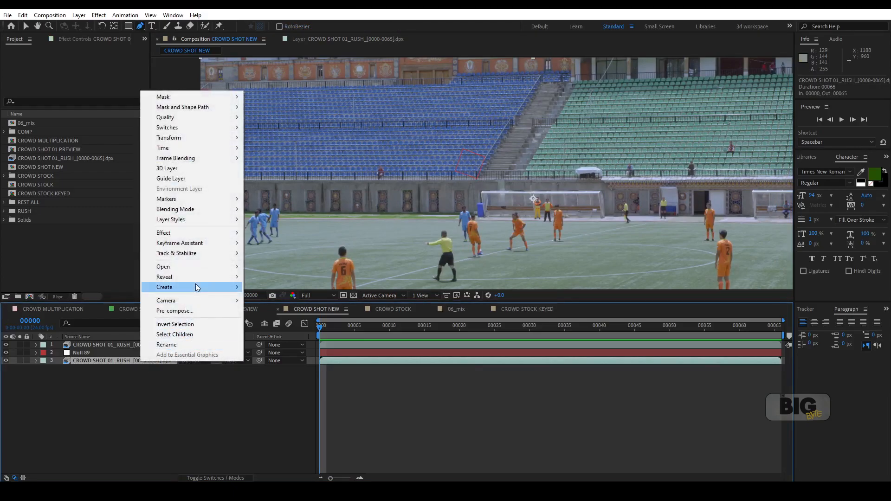
mouse_move(199, 254)
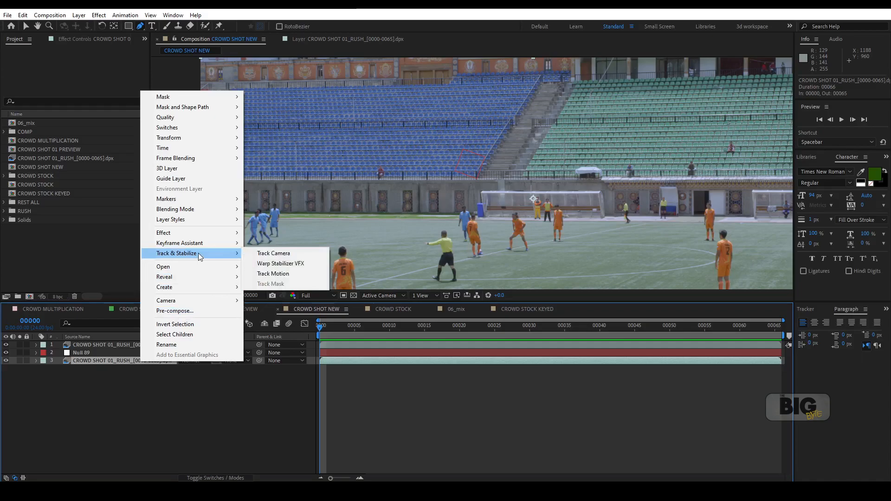
left_click(268, 274)
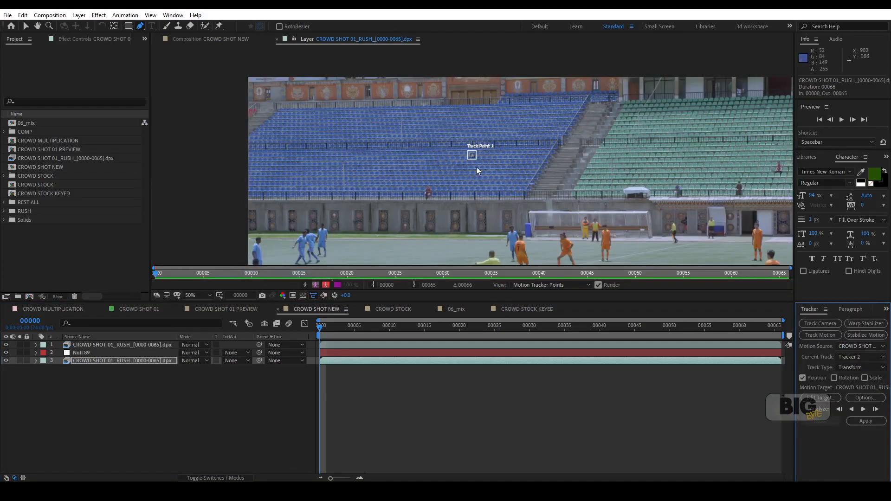
scroll(488, 159, "up", 1)
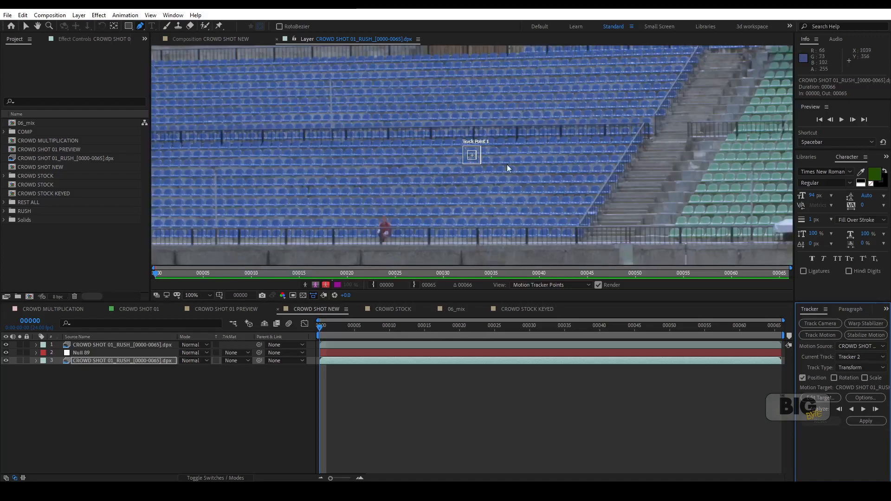
scroll(482, 188, "down", 1)
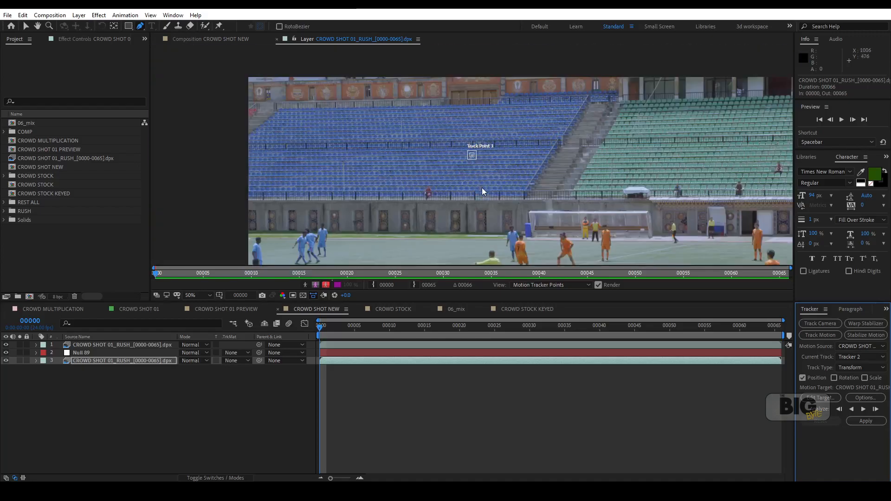
left_click(834, 378)
Step: Place Track Point 1 on the railing at the blue seats' lower corner by the stairs and Track Point 2 at the blue stand's upper opposite corner
scroll(458, 147, "up", 2)
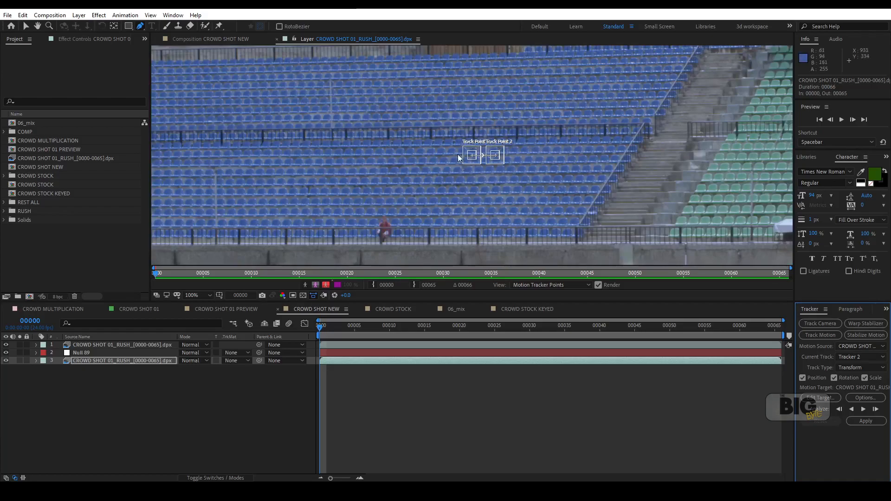
left_click_drag(478, 163, 582, 247)
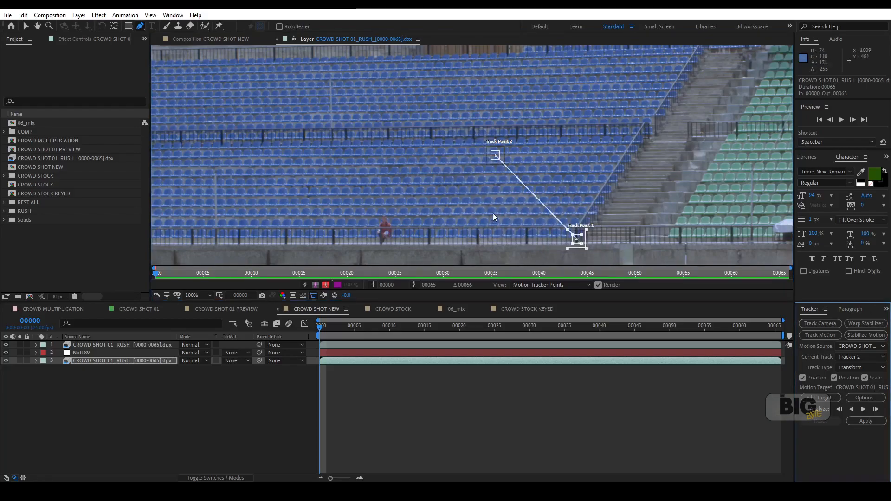
left_click_drag(493, 213, 560, 241)
left_click_drag(520, 202, 199, 121)
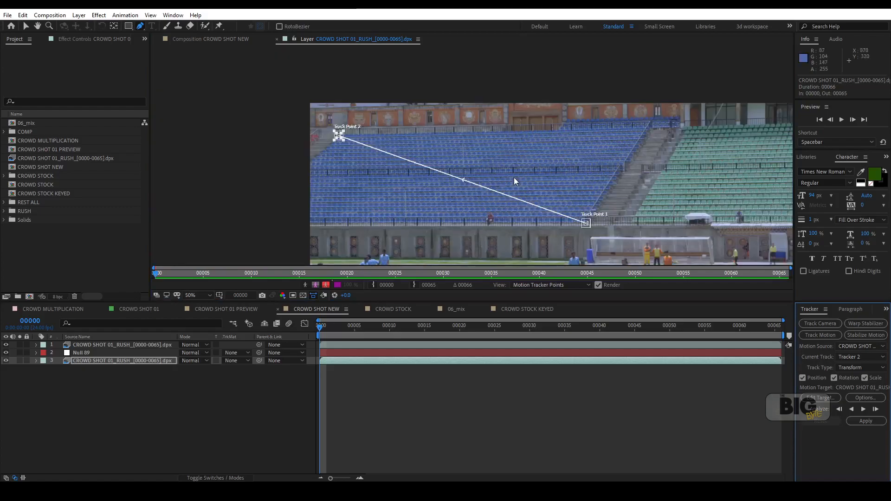
Step: Analyze the two track points forward through the whole shot to frame 65
scroll(514, 177, "down", 2)
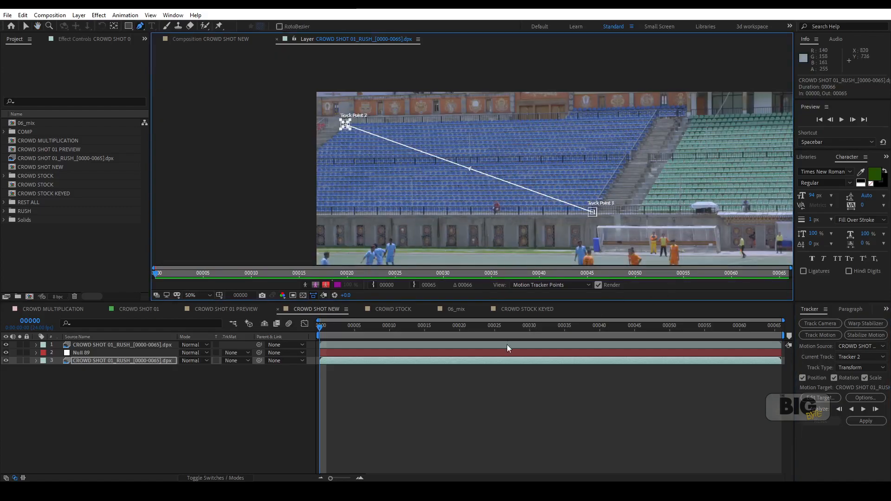
left_click(864, 411)
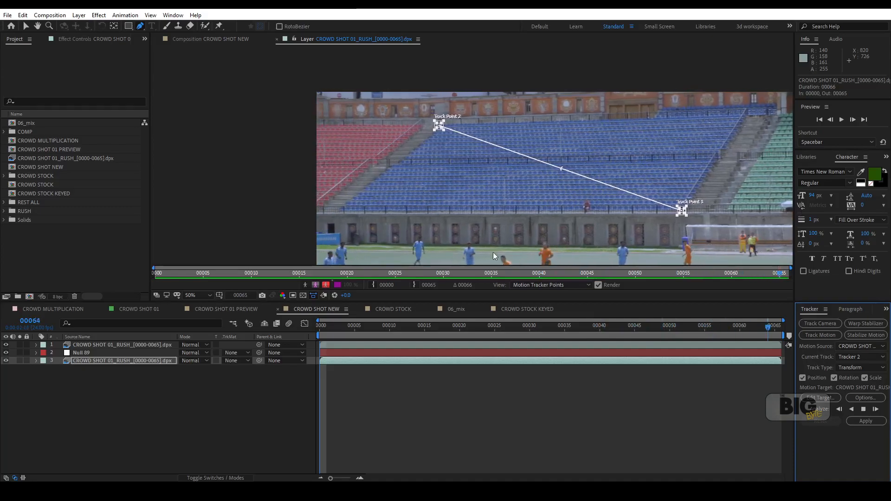
left_click_drag(776, 328, 823, 310)
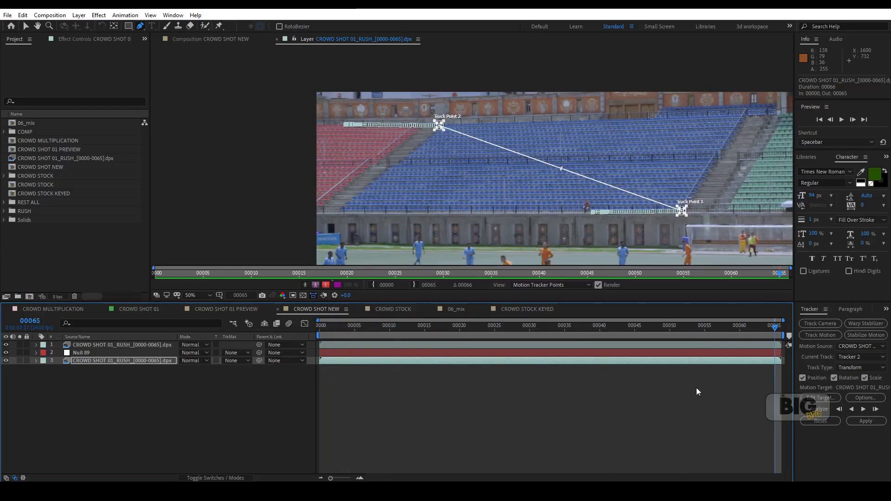
Step: Add a new null object to the CROWD SHOT NEW composition
left_click(157, 394)
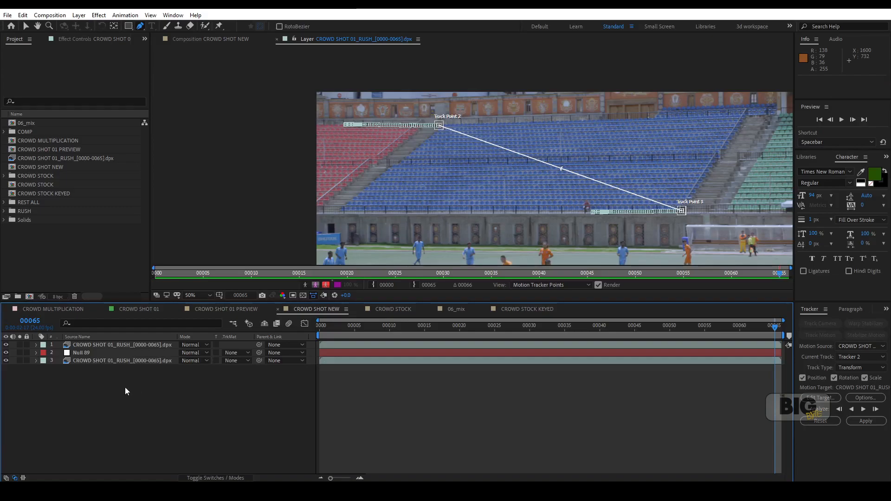
right_click(138, 397)
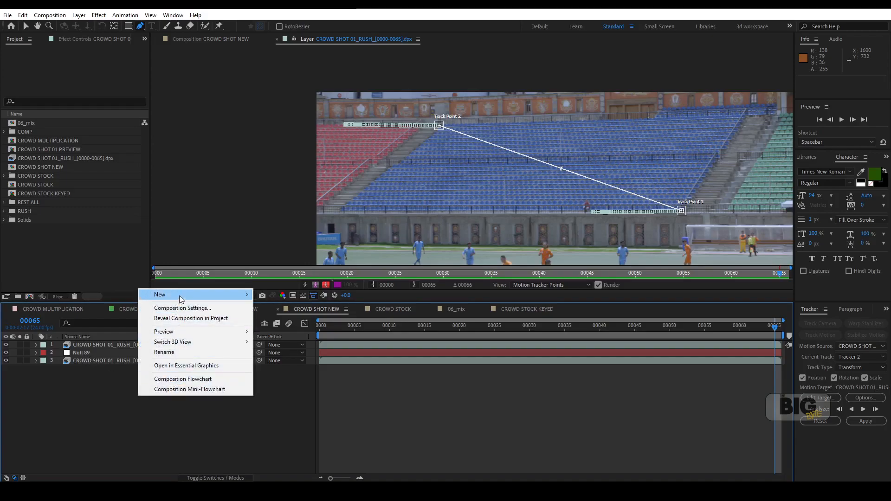
mouse_move(179, 296)
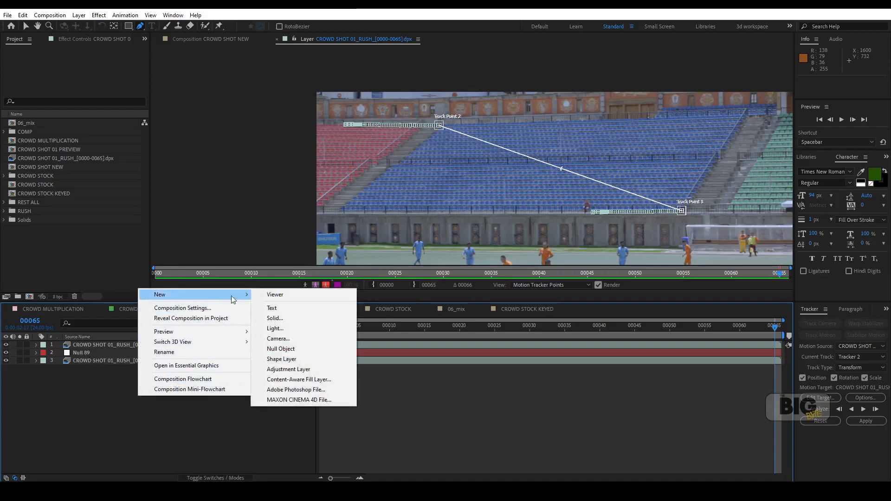
left_click(285, 350)
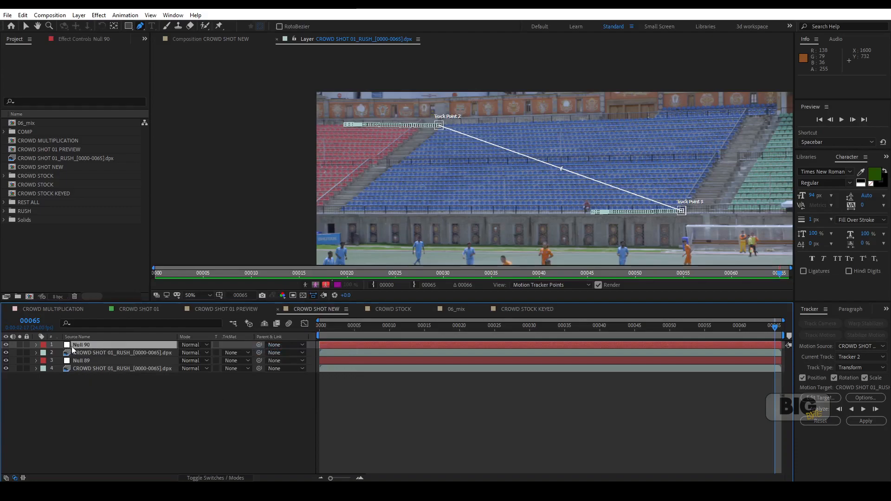
Step: Set the tracker's motion target to the new Null 90 layer
left_click(824, 399)
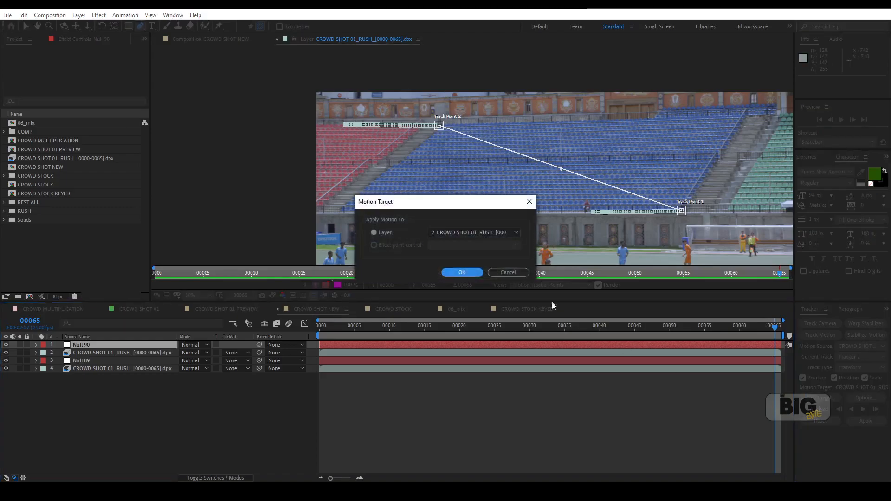
left_click(466, 234)
left_click(450, 242)
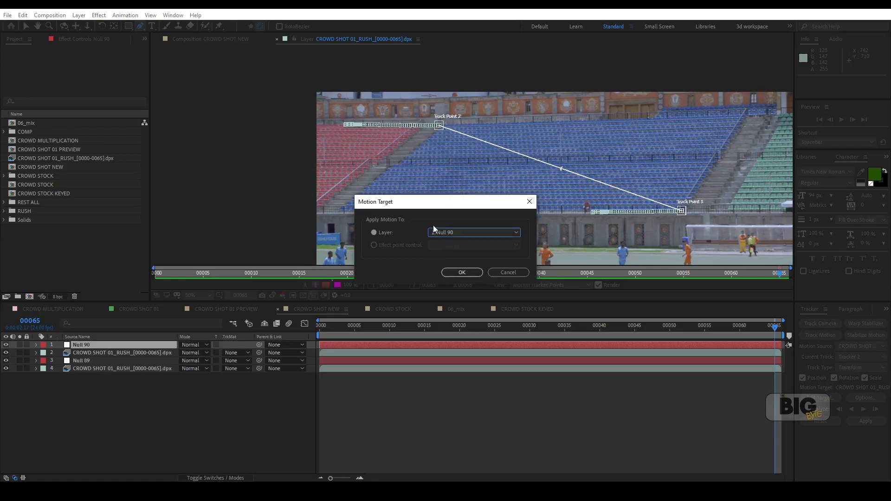
left_click(456, 272)
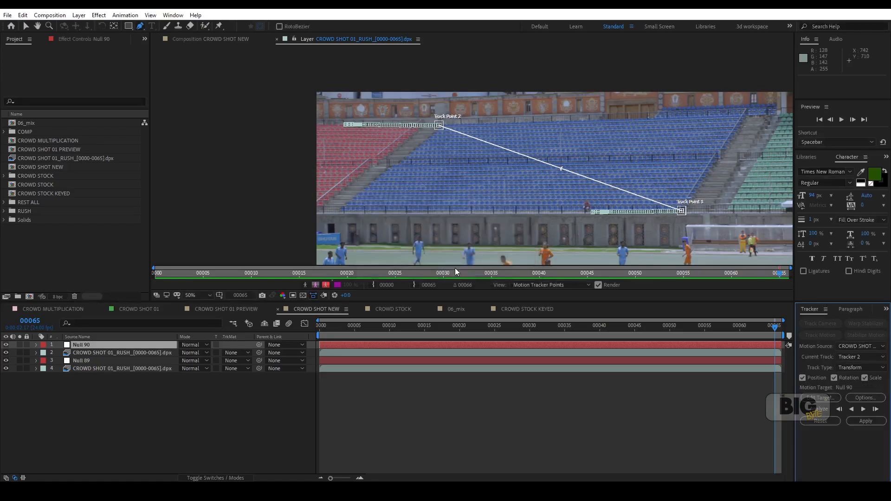
Step: Apply the tracked motion to the null in X and Y, return to frame 0 and collapse the null's properties
left_click(867, 422)
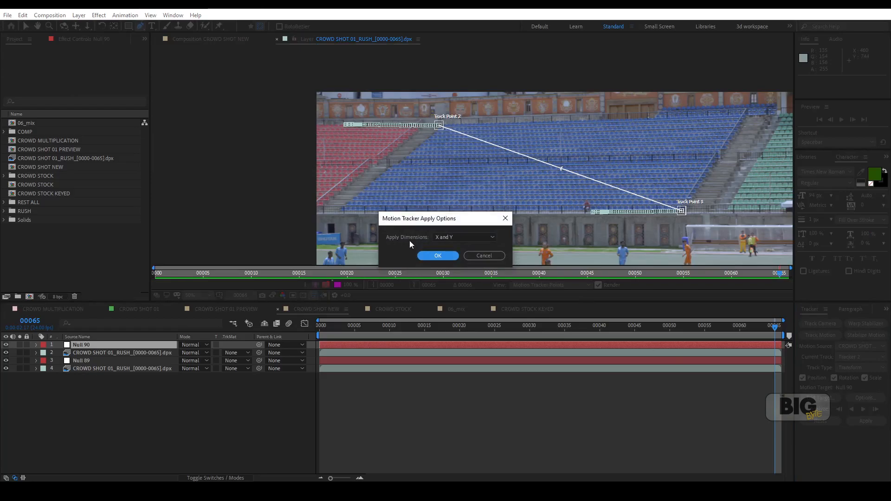
left_click(442, 238)
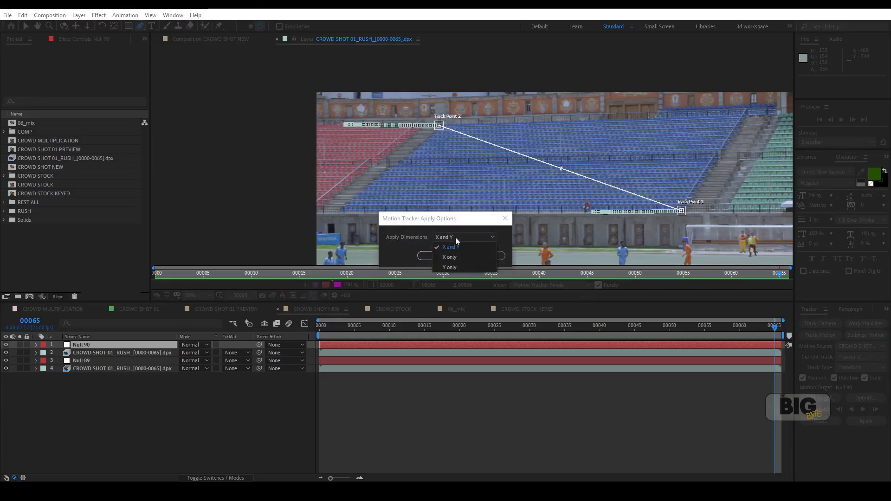
left_click(459, 247)
left_click(444, 256)
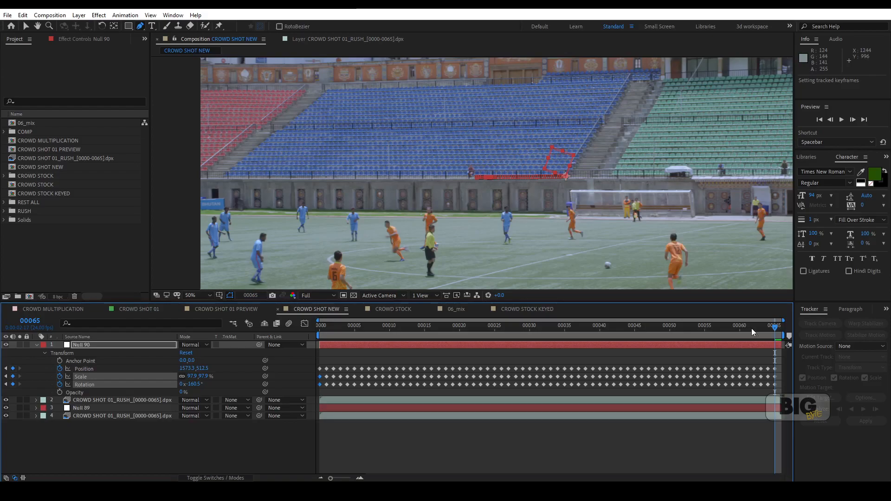
left_click_drag(777, 331, 310, 336)
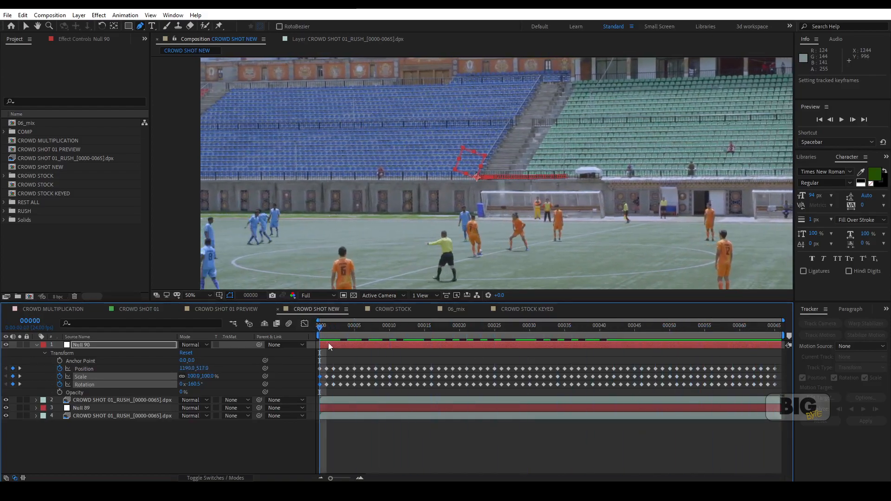
left_click(37, 346)
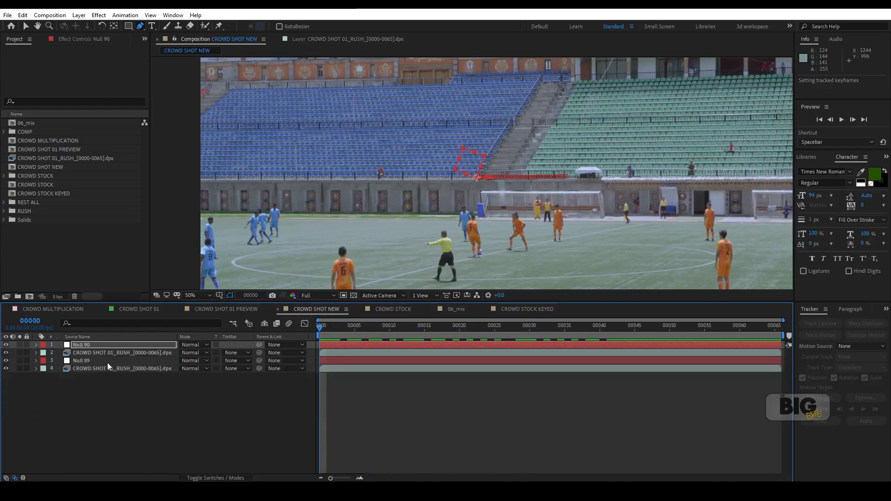
Step: Create a red solid of 3373 x 1435 px with its aspect ratio locked, larger than the composition
left_click(216, 409)
right_click(217, 409)
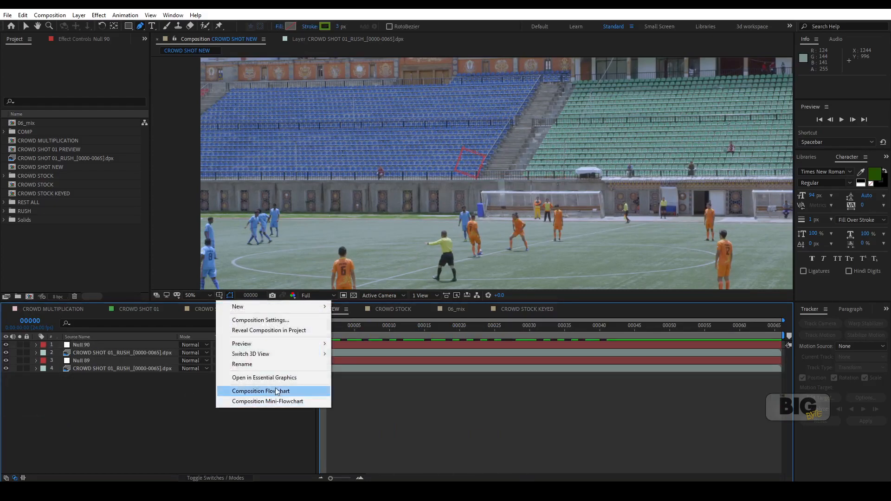
mouse_move(260, 307)
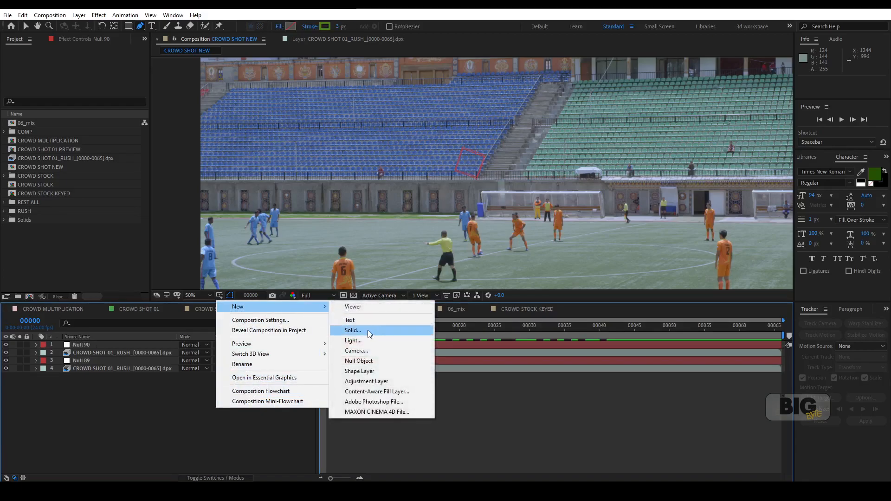
left_click(353, 330)
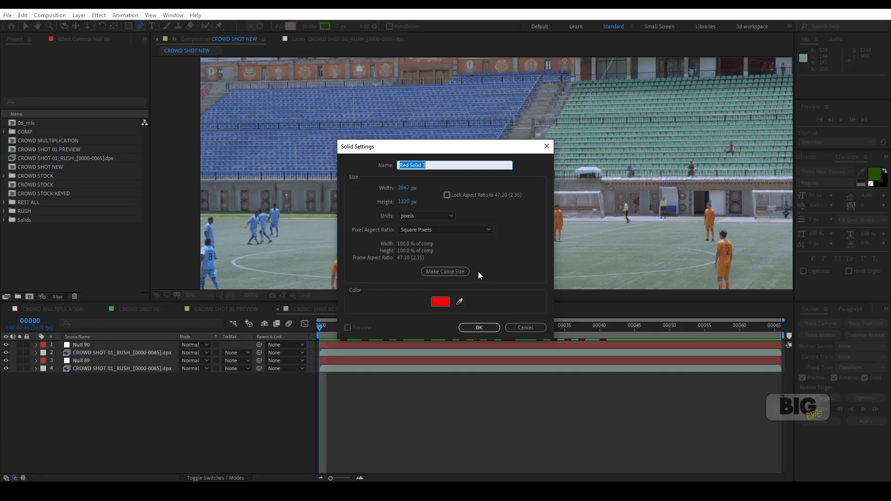
left_click(447, 196)
left_click_drag(400, 193, 602, 195)
left_click_drag(414, 192, 605, 321)
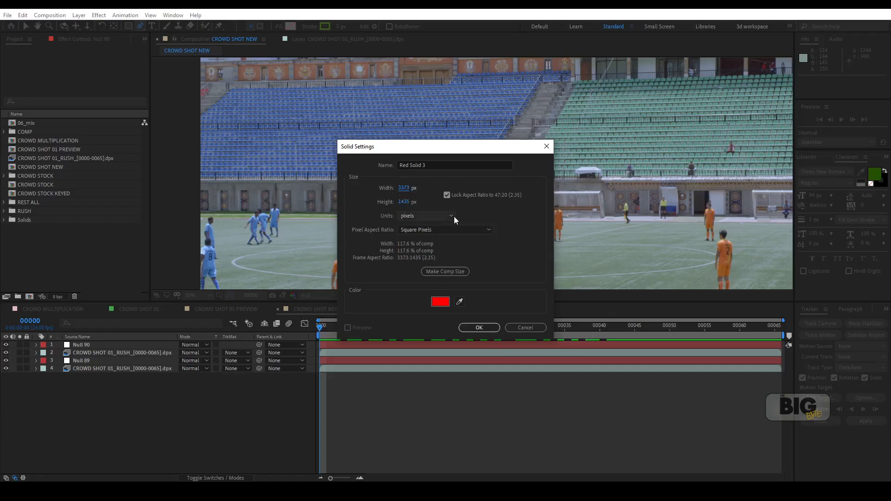
left_click(479, 329)
Step: Parent the red solid to Null 90 and preview its tracked movement
key("comma")
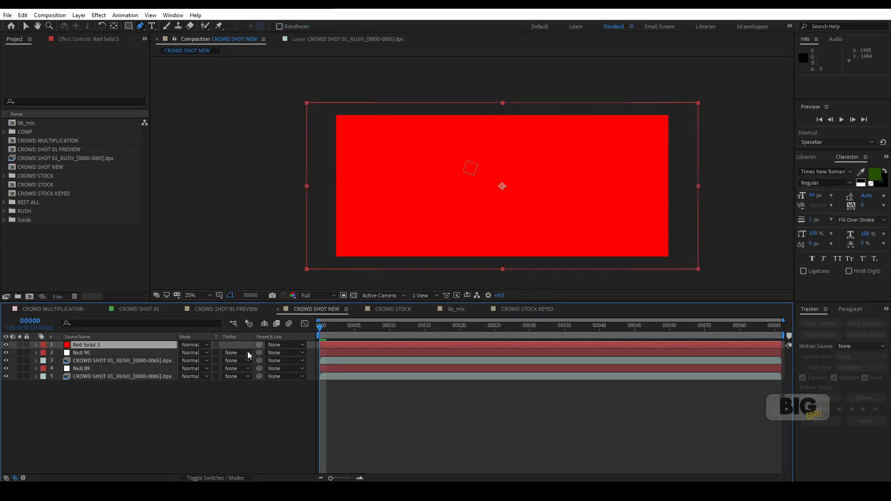
left_click_drag(259, 345, 74, 355)
key("space")
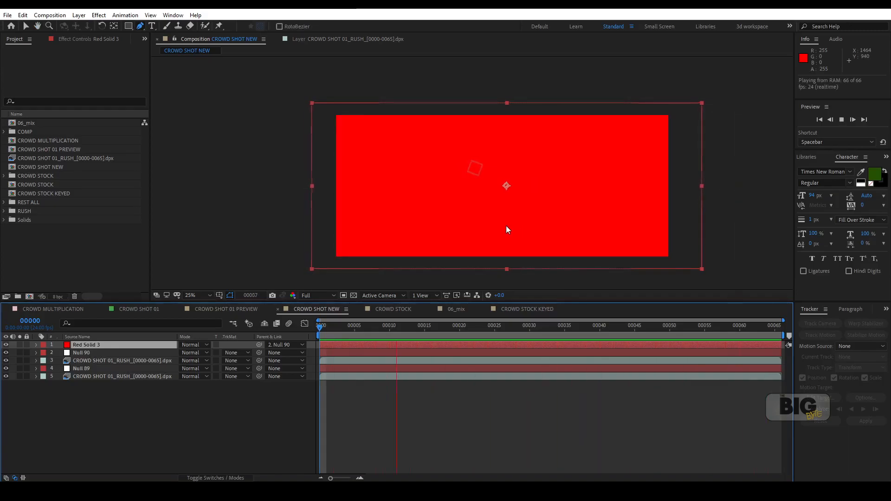
key("space")
Step: Shift the red solid's X position to about -15.6 and collapse its properties
left_click(113, 345)
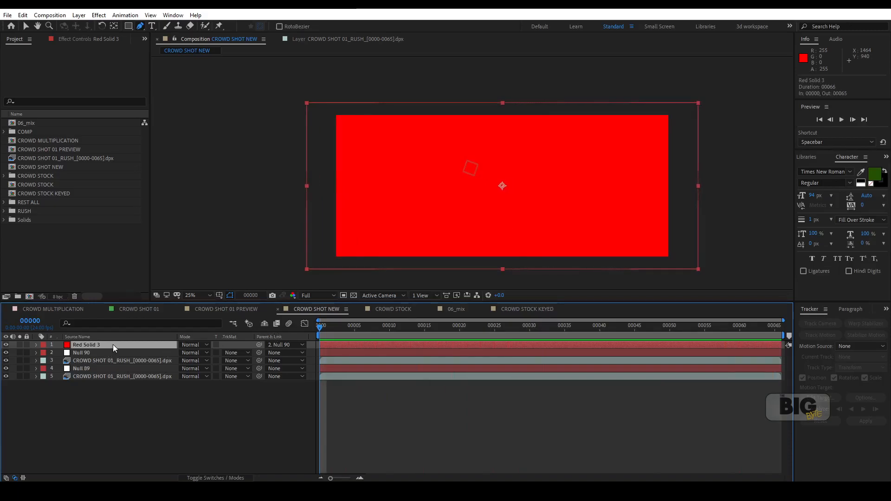
key("p")
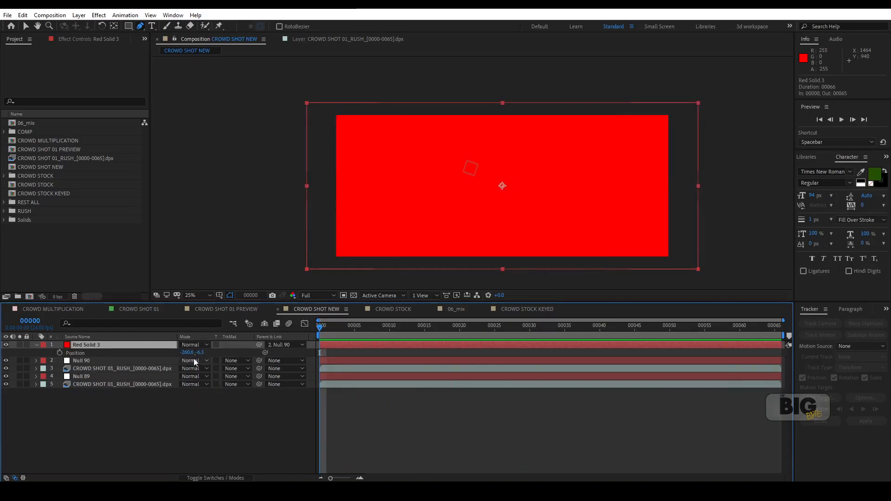
left_click_drag(188, 355, 291, 344)
left_click_drag(341, 329, 166, 361)
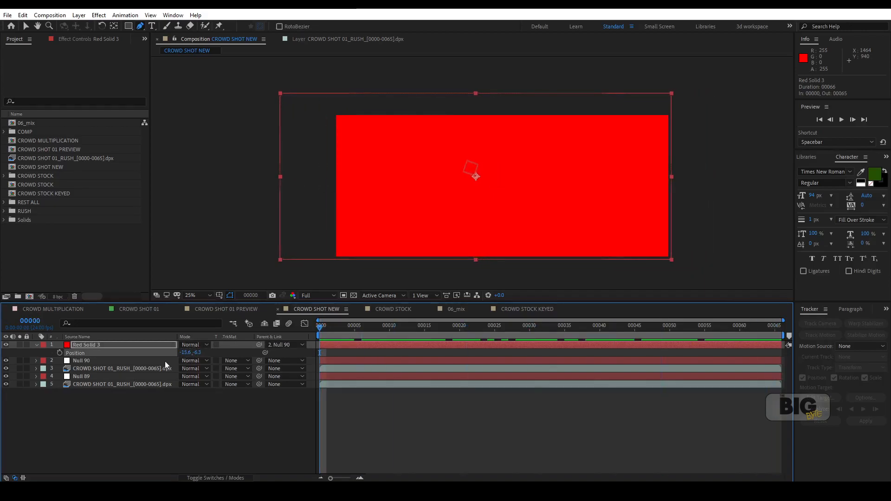
left_click(37, 345)
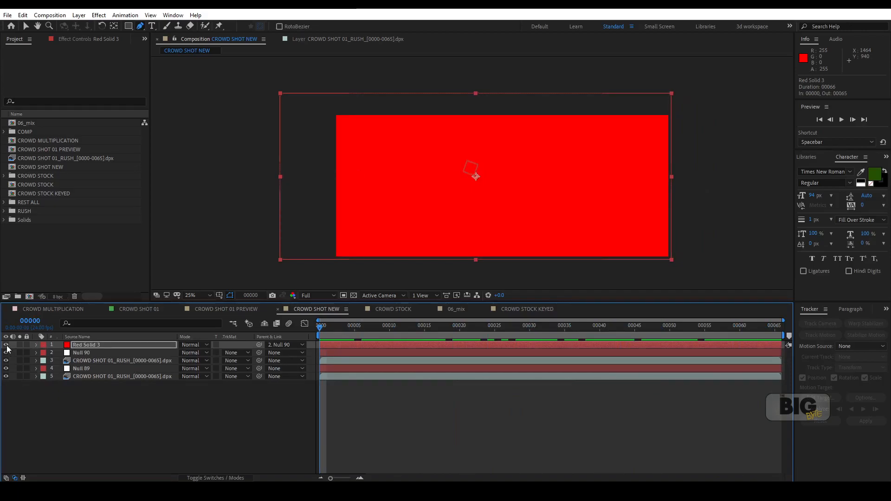
Step: Hide the red solid and go to the last frame, 65, with the lower railing of the blue stand in view
left_click(6, 345)
scroll(310, 188, "up", 4)
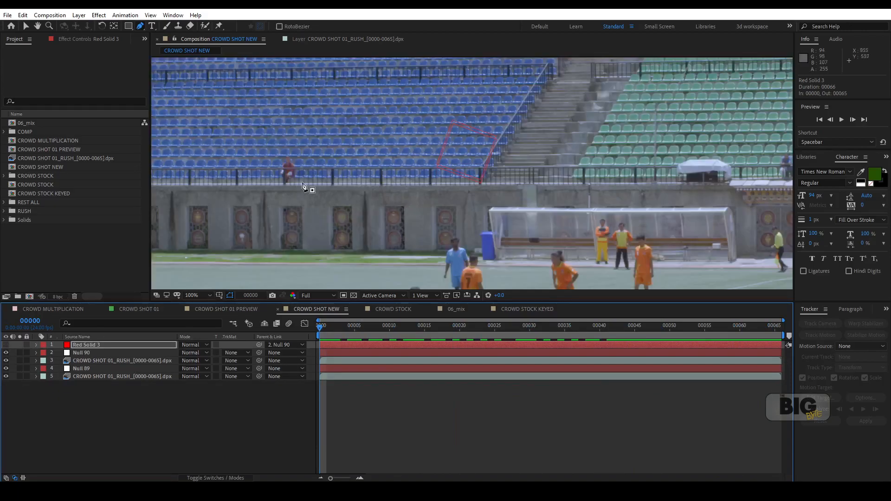
left_click_drag(310, 188, 496, 179)
left_click_drag(339, 187, 483, 187)
left_click_drag(413, 196, 426, 197)
left_click_drag(327, 329, 776, 328)
Step: Draw a thin four-point mask on the red solid along the blue stand's lower top rail and preview its movement
left_click(294, 169)
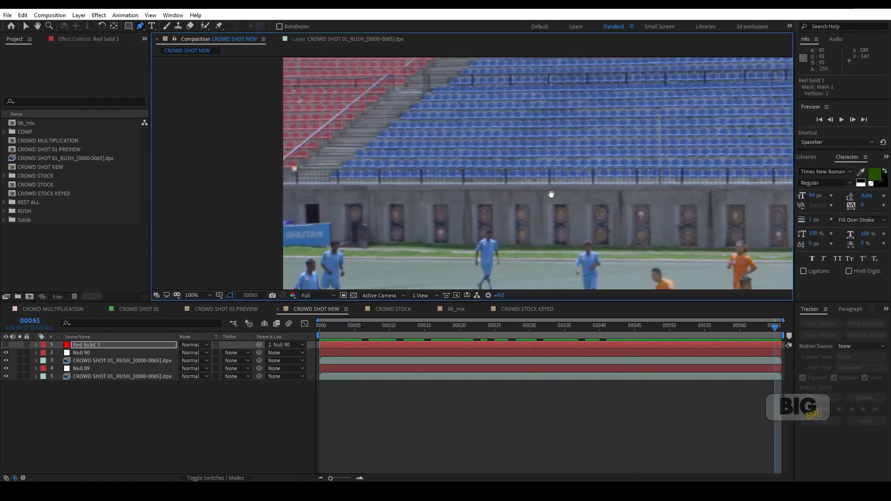
left_click_drag(558, 200, 355, 200)
left_click_drag(769, 202, 608, 203)
left_click(659, 184)
scroll(659, 185, "up", 2)
left_click_drag(658, 185, 448, 160)
left_click(447, 158)
scroll(447, 159, "down", 1)
left_click_drag(209, 174, 724, 186)
left_click_drag(279, 185, 723, 186)
left_click(325, 178)
left_click_drag(589, 217, 195, 204)
left_click_drag(743, 205, 209, 195)
left_click_drag(535, 162, 536, 164)
scroll(537, 164, "down", 1)
left_click_drag(332, 190, 461, 187)
left_click_drag(192, 186, 481, 216)
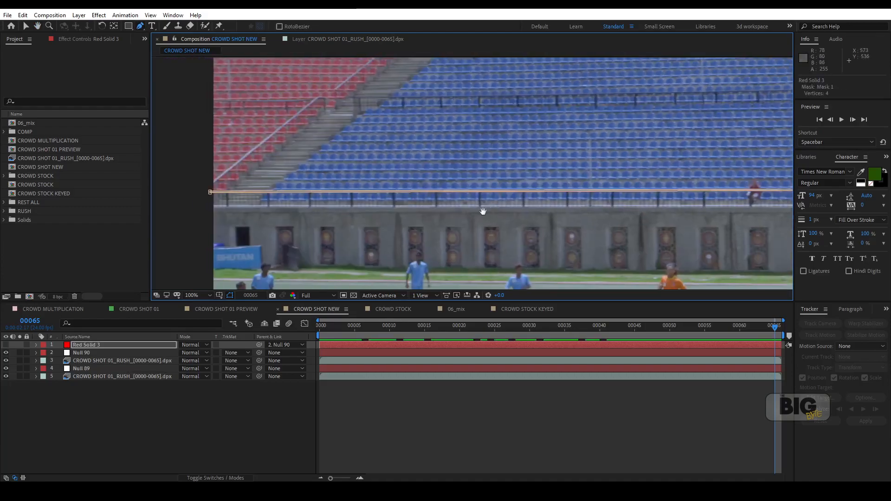
key("space")
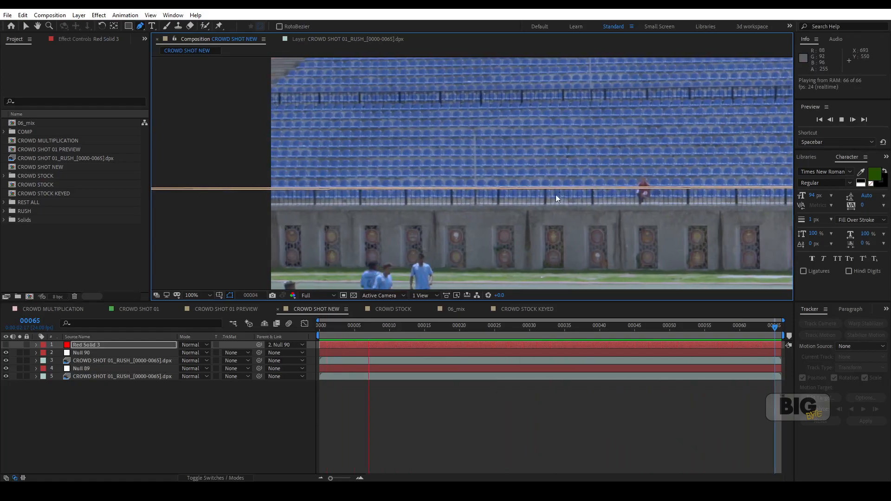
key("space")
Step: At frame 20, mask the last railing post beside the stairs with a closed four-point path on the red solid
scroll(579, 189, "down", 1)
left_click_drag(612, 192, 503, 172)
scroll(581, 193, "up", 1)
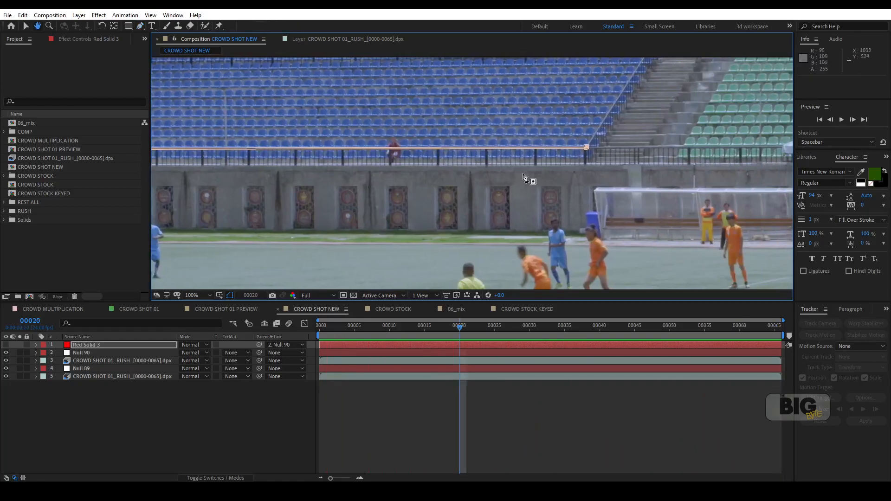
scroll(506, 184, "up", 2)
scroll(603, 193, "up", 1)
scroll(567, 195, "up", 1)
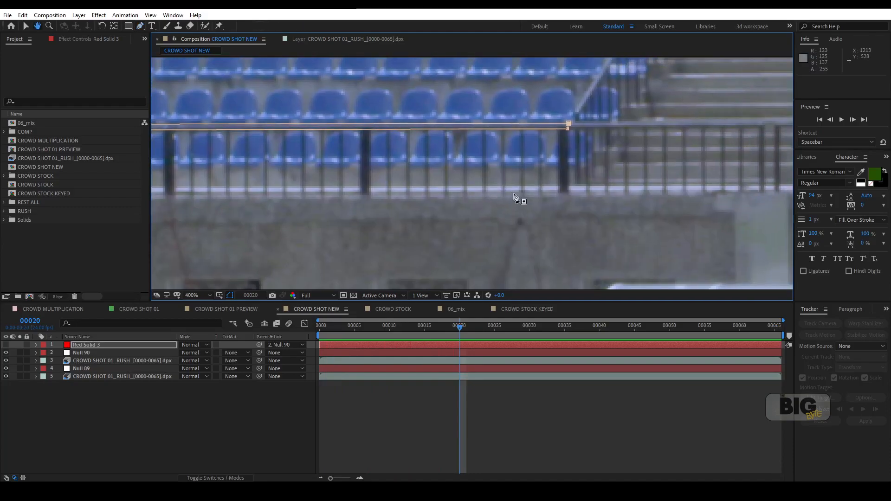
left_click(559, 134)
left_click(559, 193)
left_click(569, 193)
left_click(569, 124)
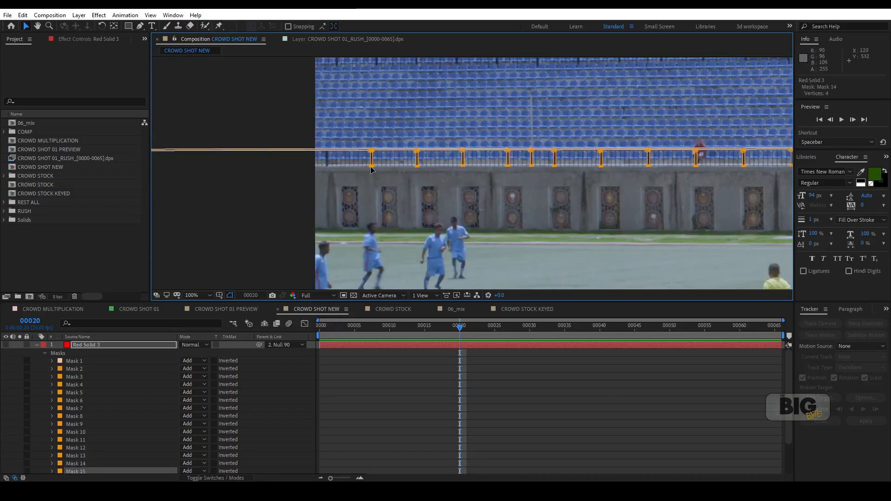
Step: Scrub from frame 20 to the end of the shot to check the post masks against the railing
scroll(573, 187, "down", 2)
left_click_drag(572, 187, 490, 176)
key("v")
left_click_drag(458, 331, 813, 328)
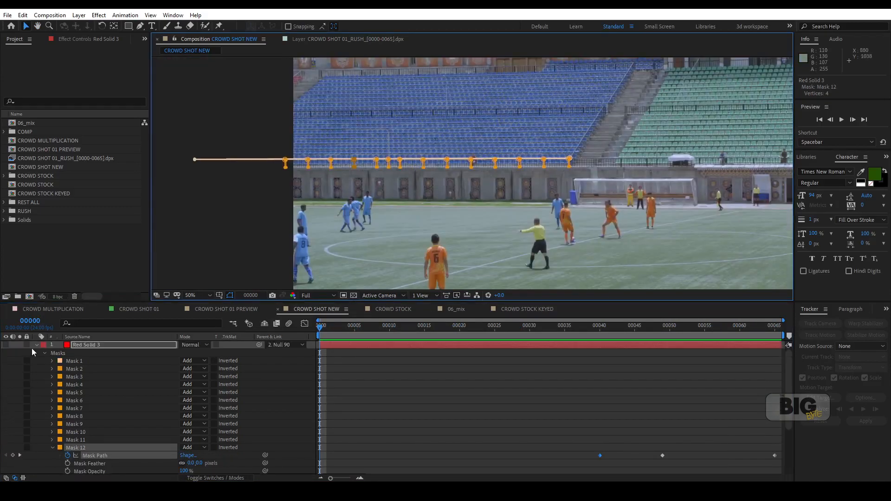
Step: Collapse the red solid's properties, show the layer again and play back the masked railing at closer range
left_click(36, 345)
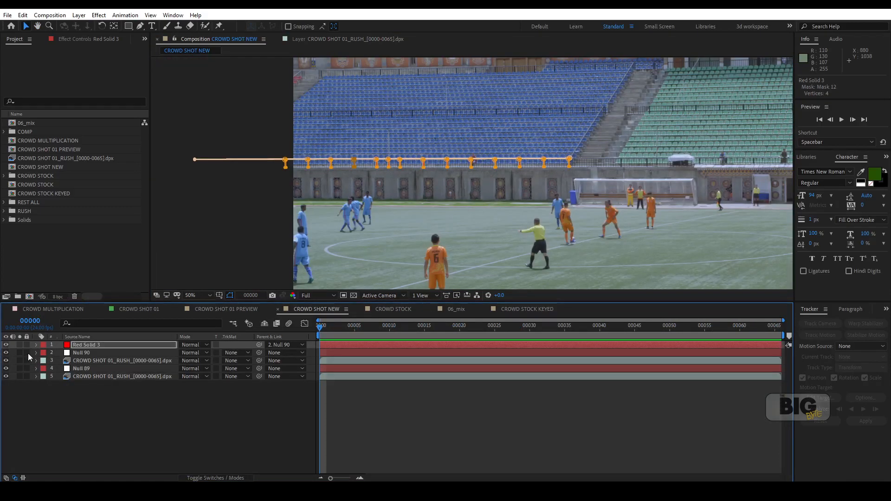
left_click(80, 389)
scroll(447, 201, "up", 2)
scroll(452, 197, "down", 2)
key("space")
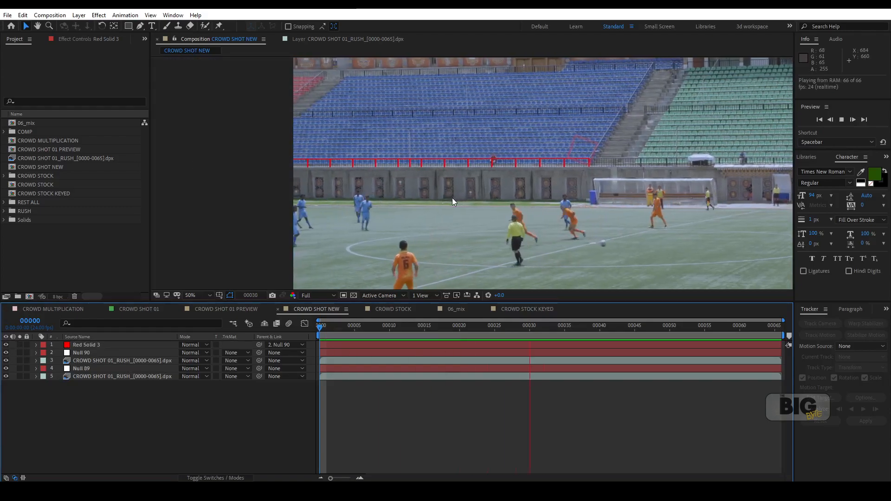
scroll(452, 197, "up", 2)
Step: Duplicate the bottom stadium rush layer and place the copy directly beneath the red solid
left_click(118, 377)
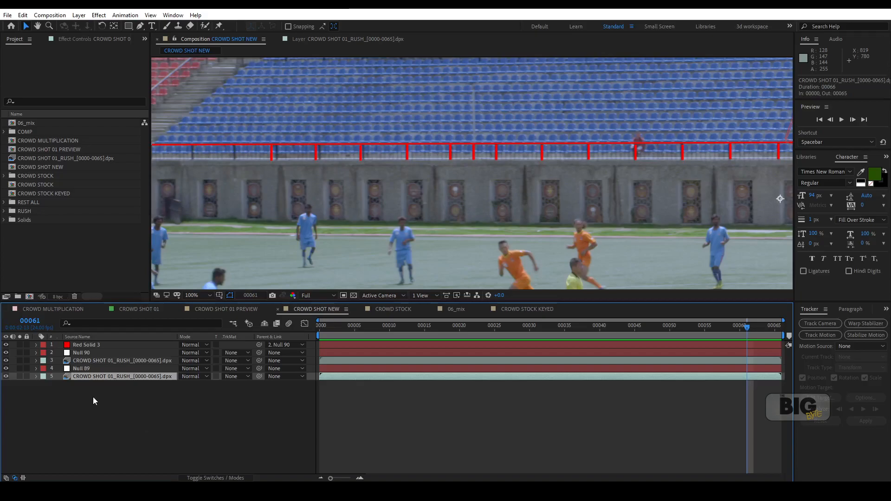
key("ctrl+d")
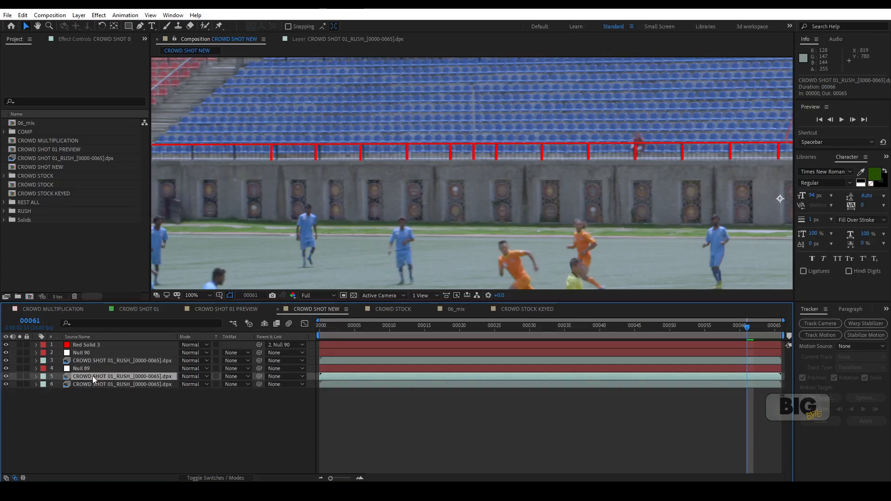
left_click_drag(92, 376, 97, 352)
Step: Set the duplicated rush layer's track matte to the alpha of the red solid
left_click(91, 344)
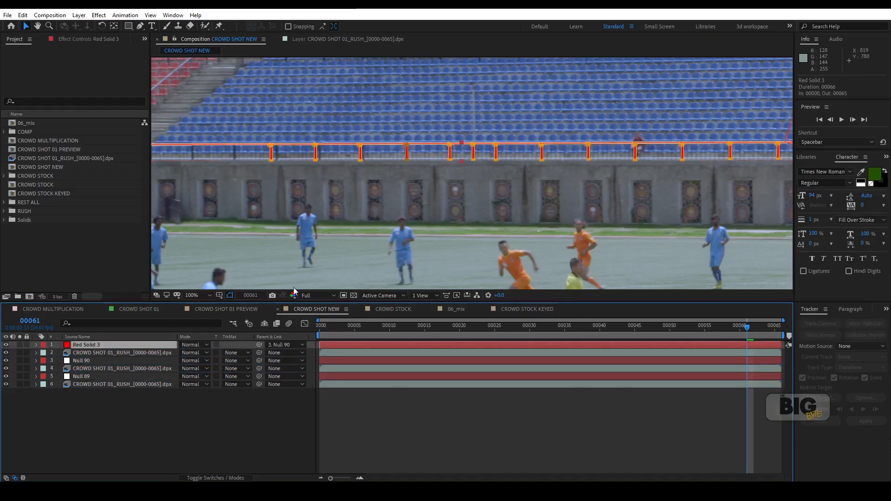
left_click(110, 353)
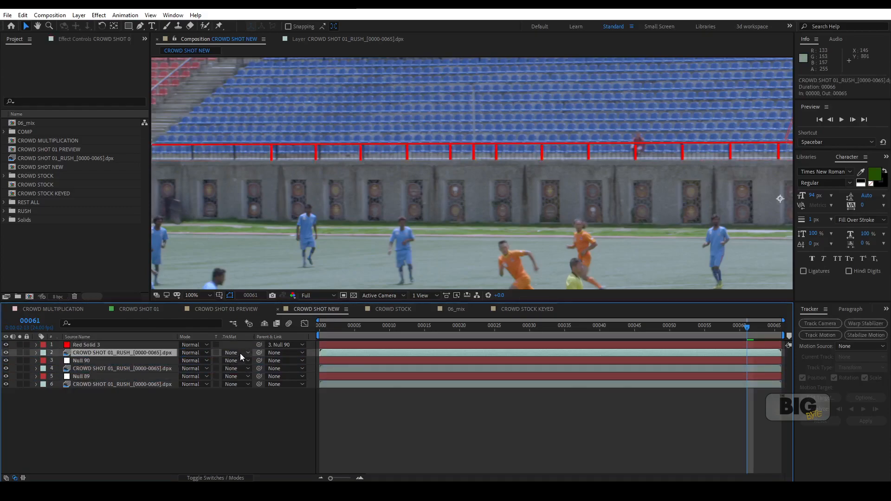
left_click(241, 352)
left_click(249, 378)
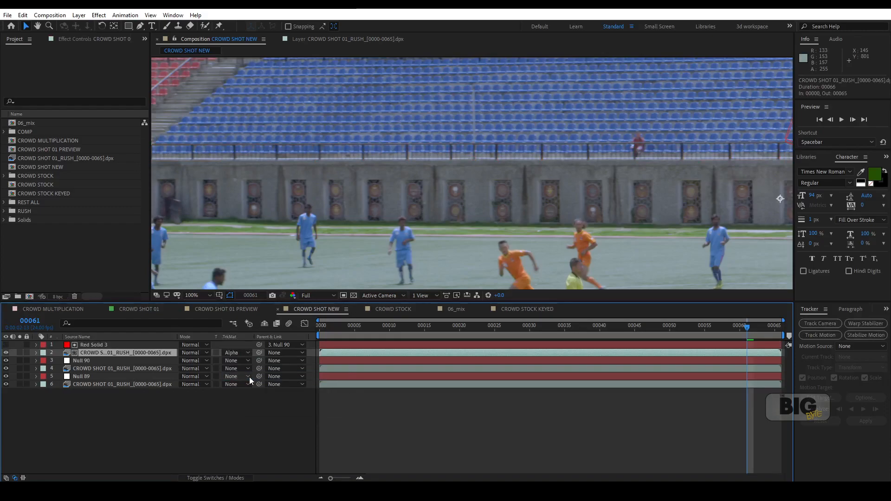
Step: Solo the matted rush layer to check the cut-out railing back to frame 0, unsolo it and preview the full shot
left_click(128, 346)
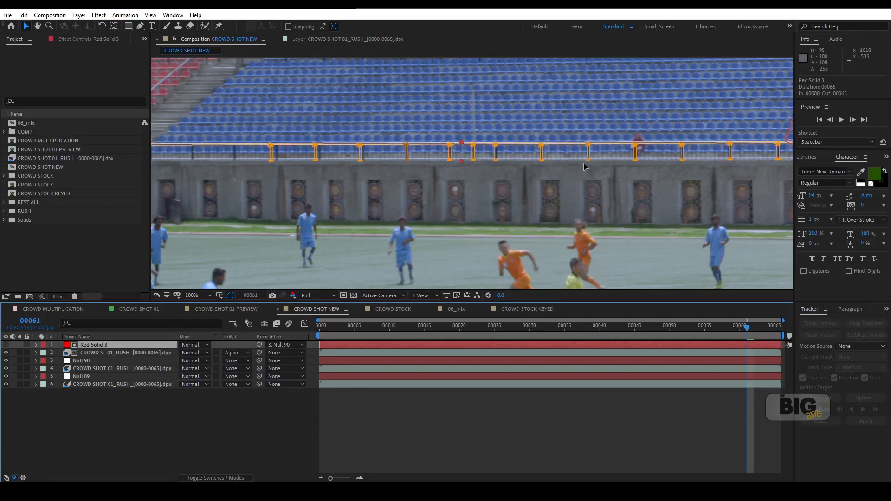
left_click(19, 353)
left_click(154, 411)
scroll(538, 183, "down", 2)
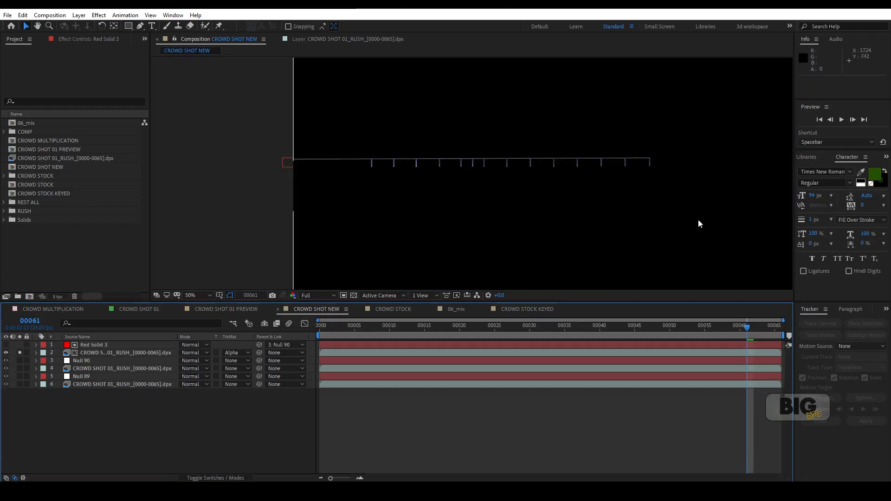
left_click_drag(747, 327, 319, 325)
left_click(20, 353)
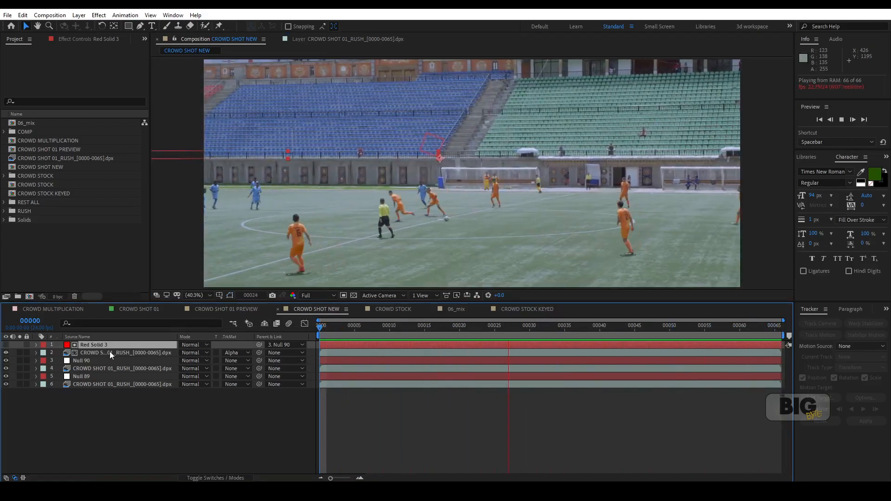
key("space")
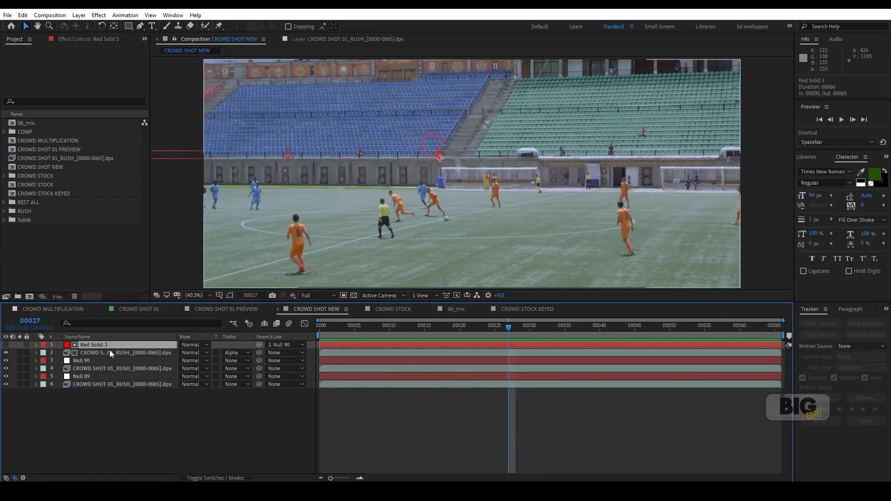
left_click(110, 352)
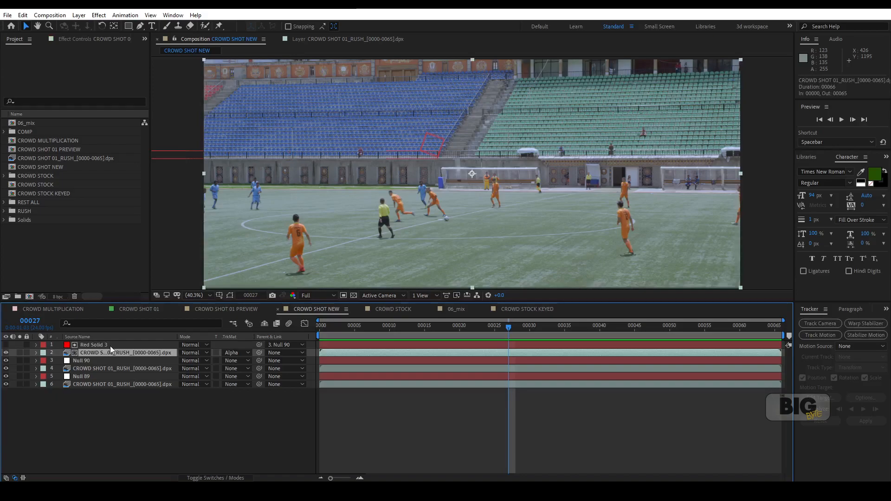
left_click(104, 344)
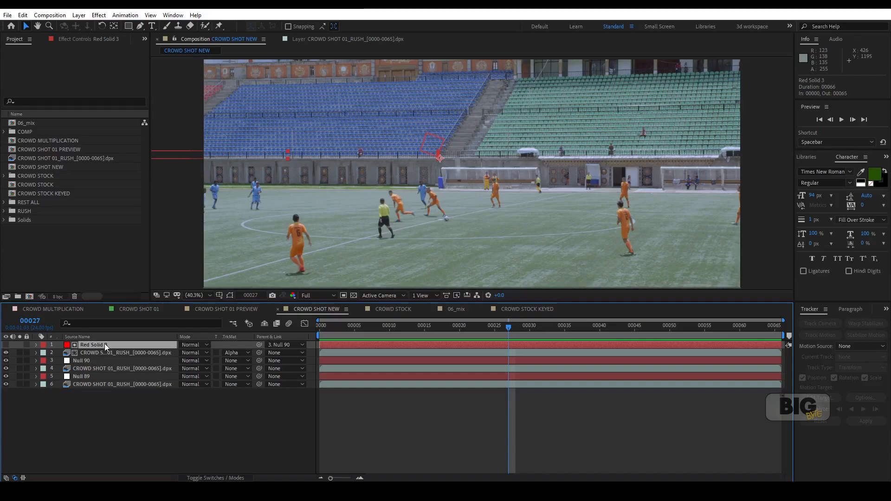
scroll(392, 138, "up", 1)
left_click_drag(421, 139, 503, 155)
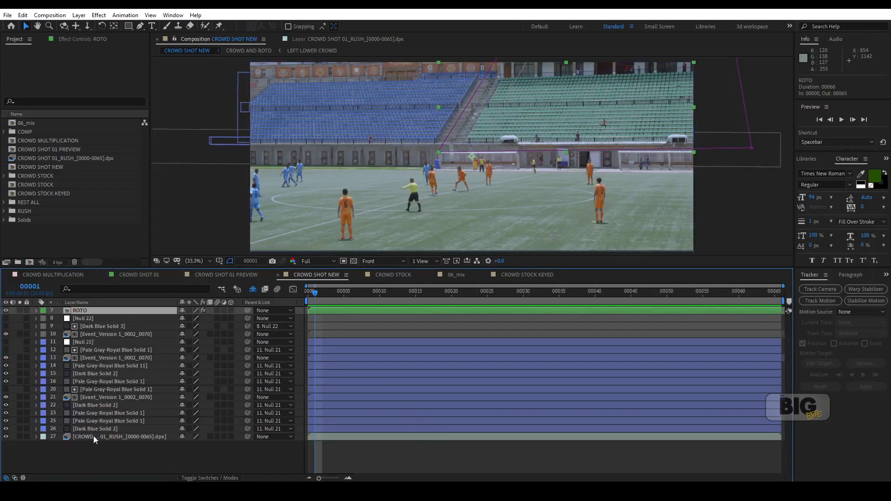
Step: Hide the bottom rush layer to examine the isolated foreground with and without the transparency grid, return to frame 0 and show the layer again
left_click(5, 437)
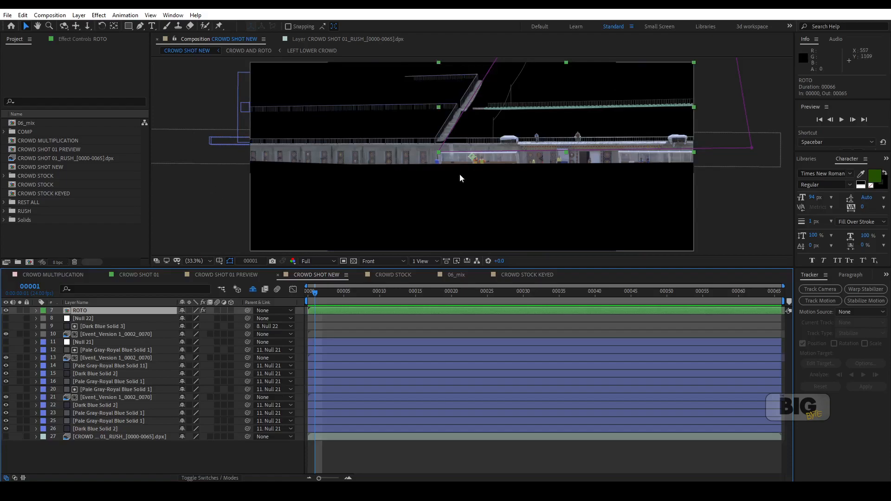
left_click(354, 261)
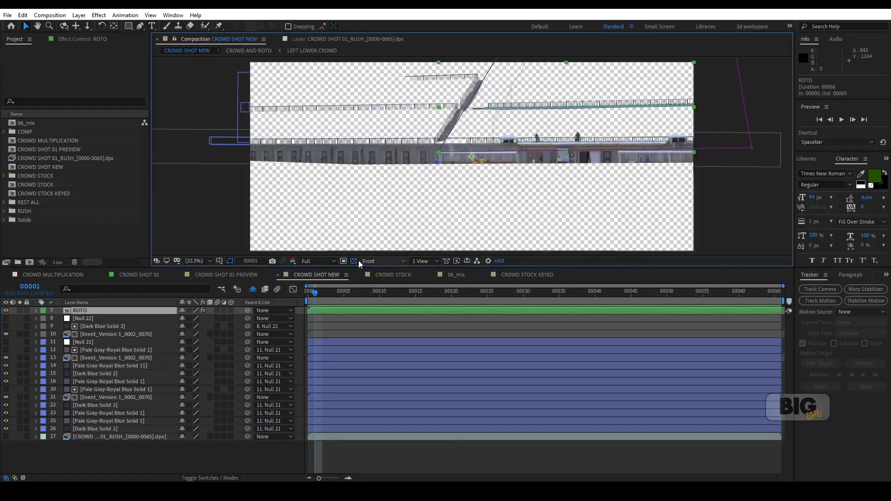
left_click(354, 261)
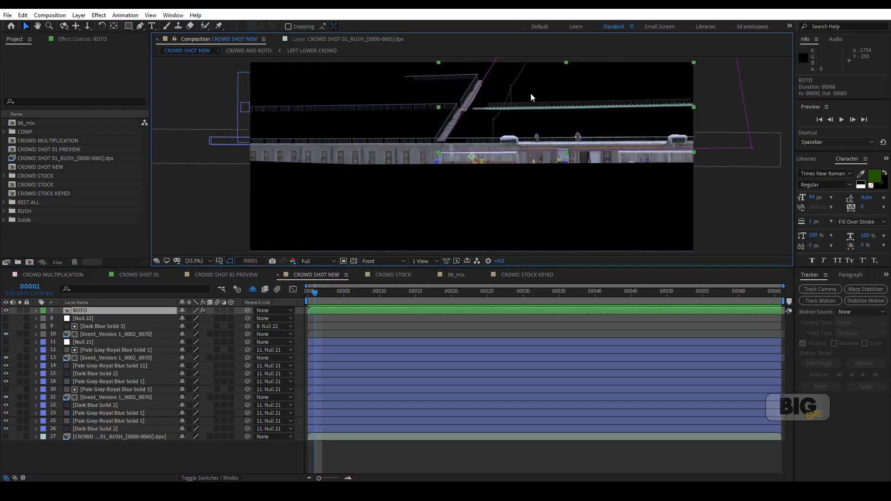
left_click(308, 293)
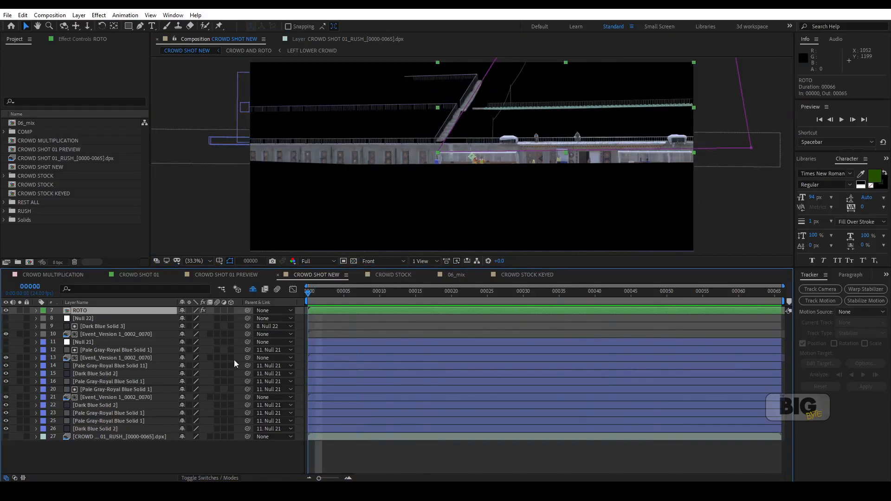
left_click(5, 437)
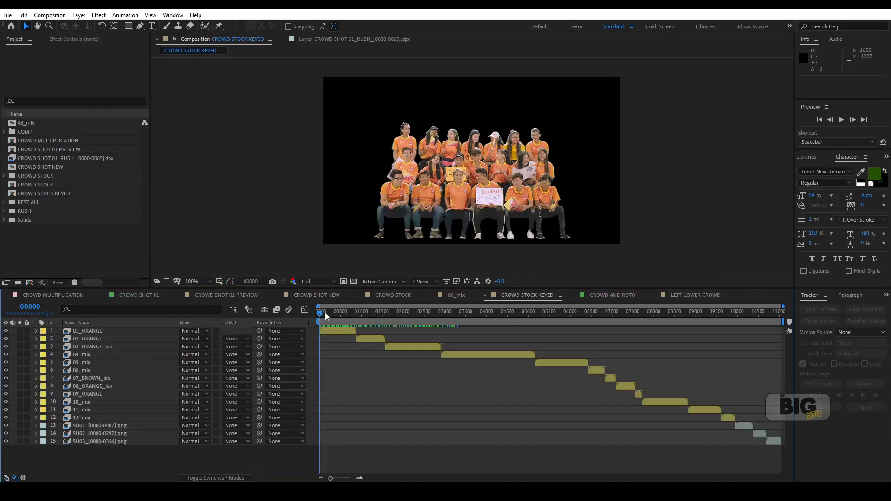
Step: Copy the 10_mix layer from CROWD STOCK KEYED and paste it above the existing 10_mix layer in CROWD SHOT NEW
left_click_drag(325, 314, 658, 314)
left_click(662, 403)
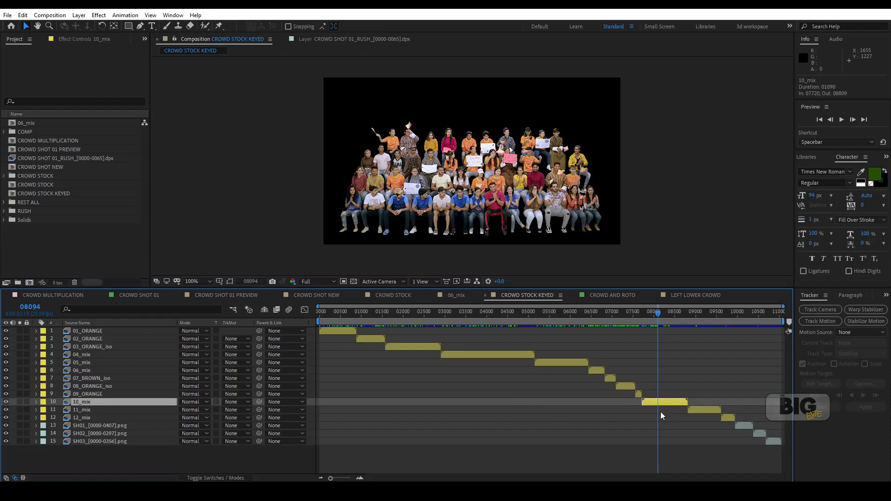
key("ctrl+c")
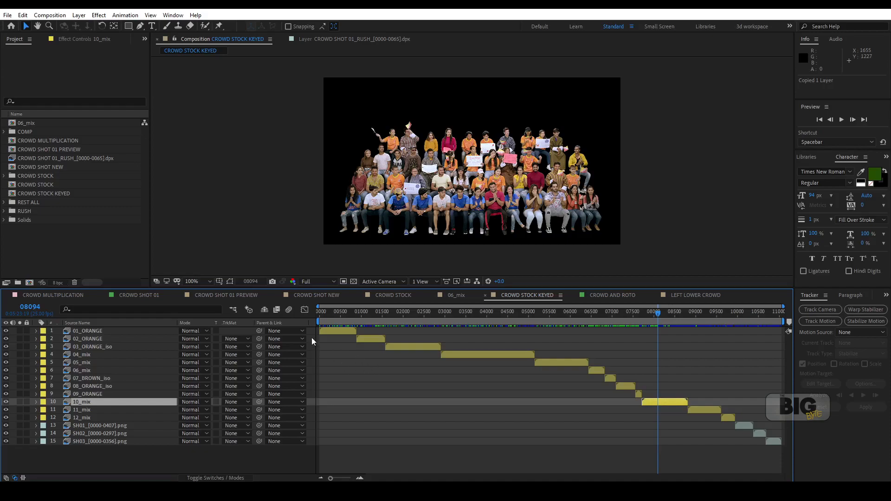
left_click(320, 296)
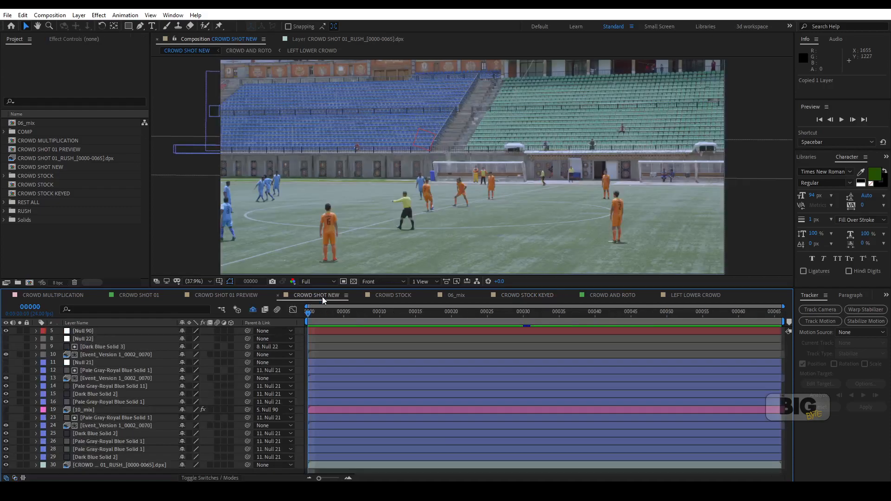
left_click(89, 410)
key("ctrl+v")
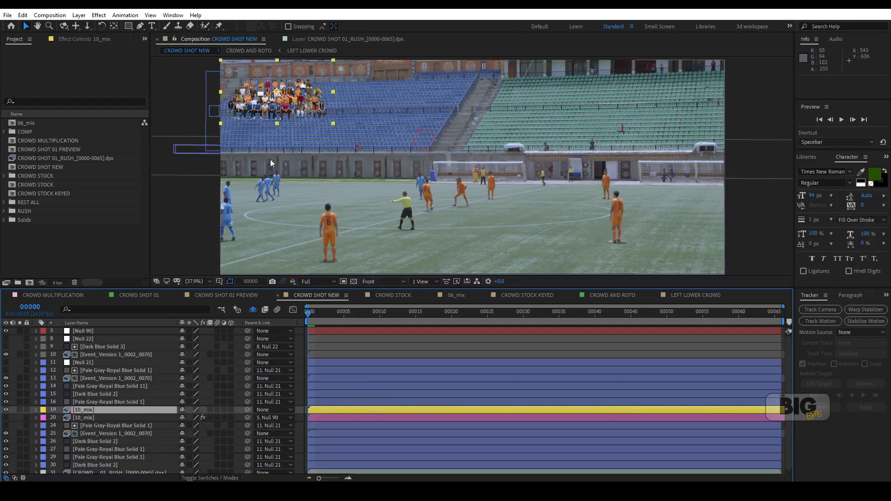
Step: Move the pasted crowd onto the blue stand's lower seats beside the stairs, at about X 943, Y 345
left_click_drag(287, 102, 372, 131)
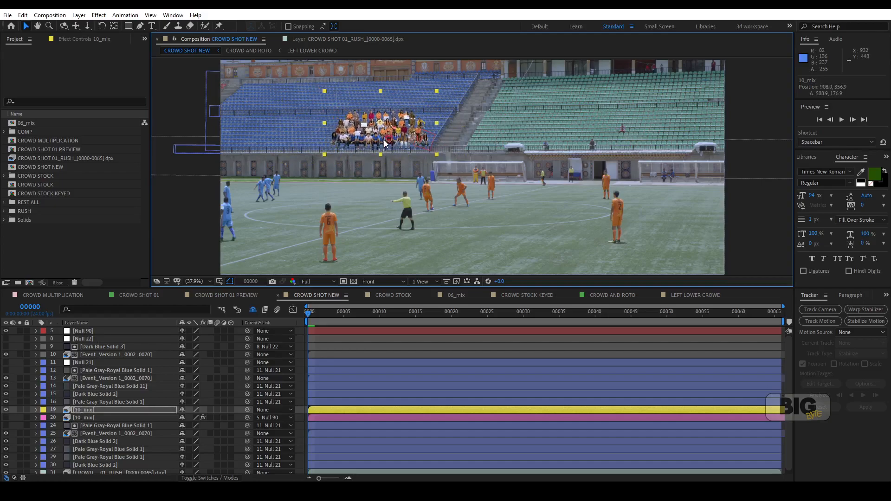
scroll(382, 139, "up", 2)
mouse_move(320, 96)
left_mouse_down()
mouse_move(549, 97)
mouse_move(312, 94)
left_mouse_up()
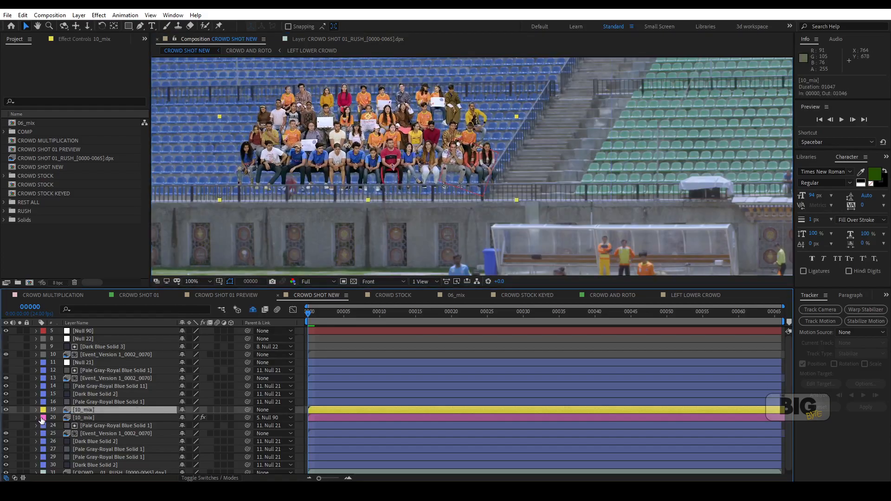
Step: Scale the pasted 10_mix crowd to 56% and reposition it just behind the blue stand's front railing, at about X 1000, Y 443
left_click(36, 410)
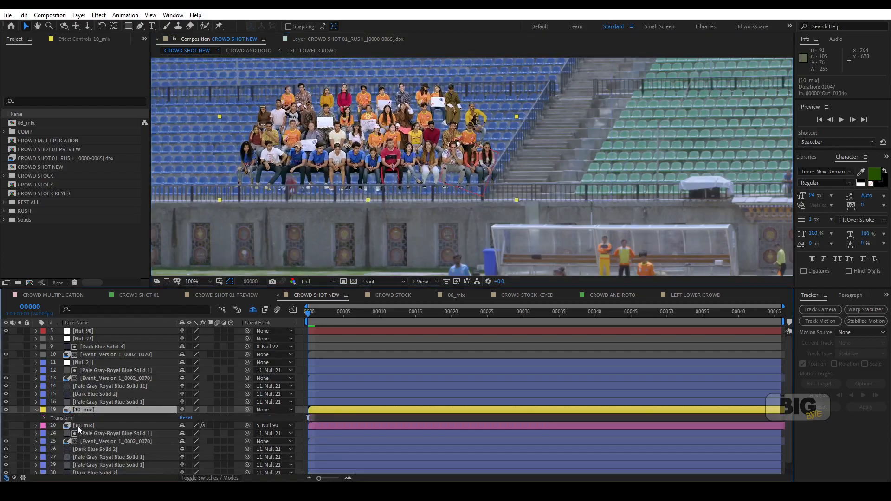
left_click(43, 418)
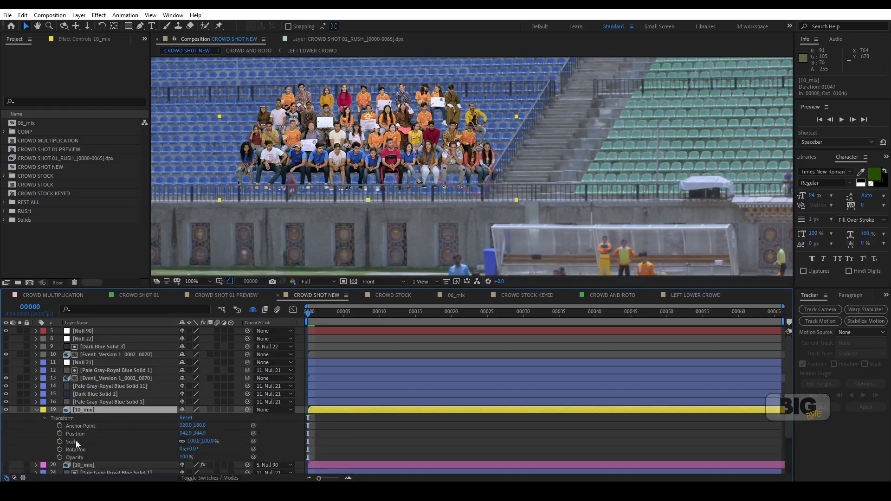
left_click_drag(193, 441, 175, 442)
left_click_drag(378, 138, 405, 184)
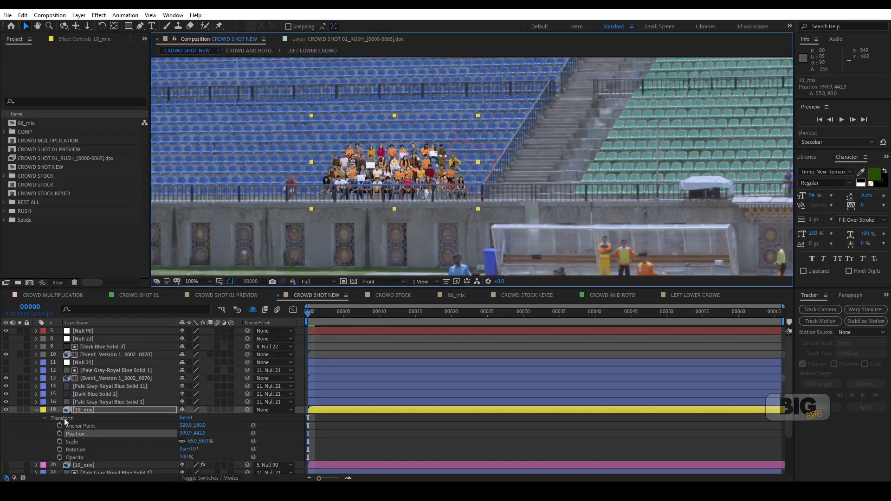
left_click(38, 410)
left_click(91, 412)
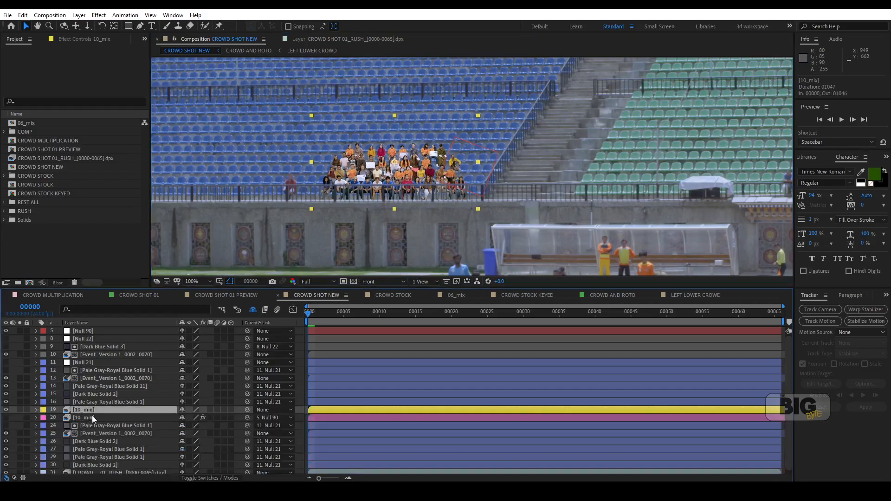
Step: Compare the crowd layer in front of and back behind the railings, inspect the mask outlines of the railing layers above it, and reselect 10_mix
left_click_drag(87, 410, 125, 334)
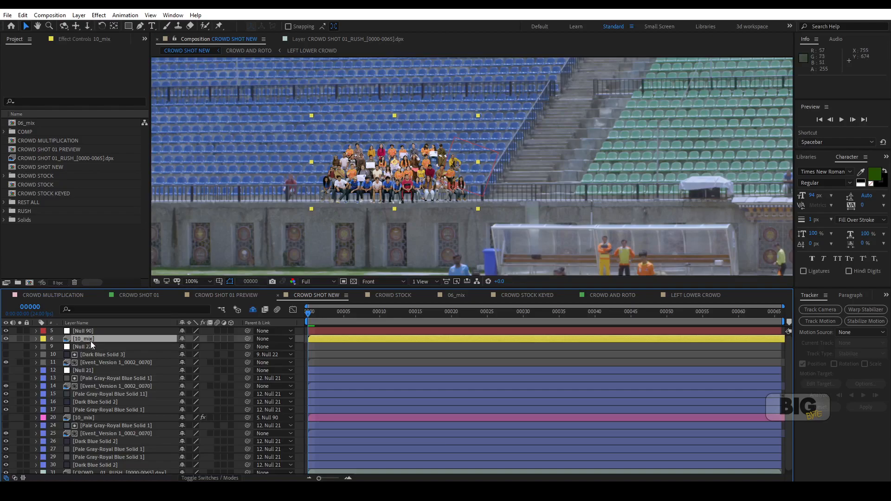
left_click_drag(93, 338, 107, 414)
left_click(99, 403)
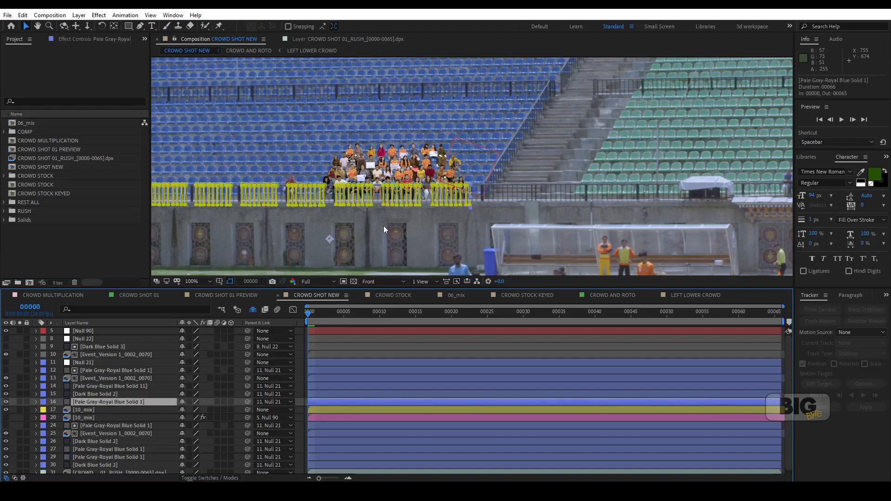
left_click(121, 392)
left_click(122, 388)
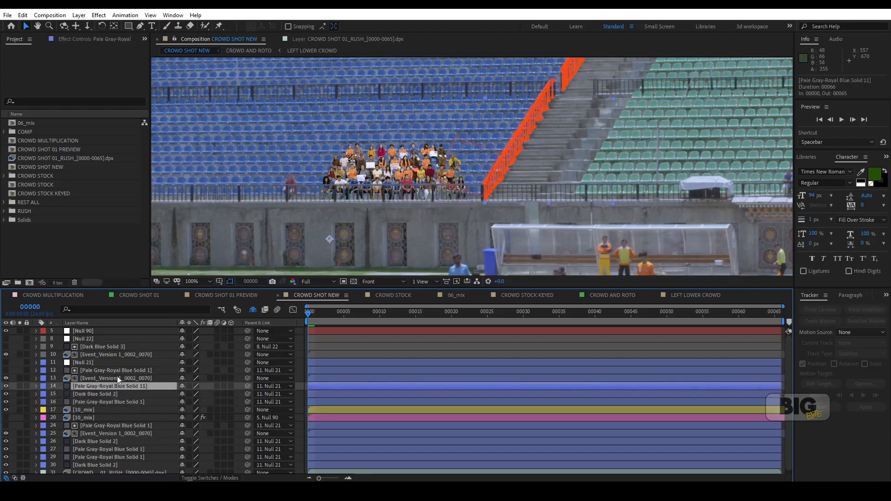
left_click(109, 379)
left_click(115, 371)
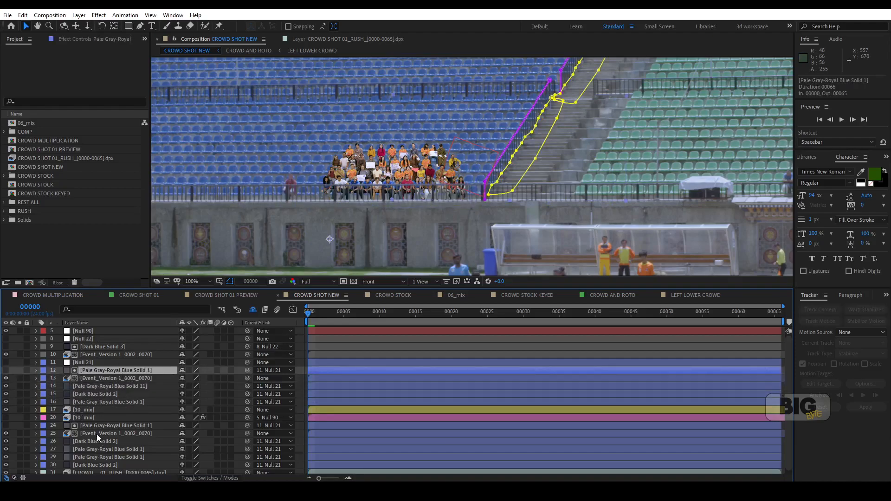
left_click(91, 411)
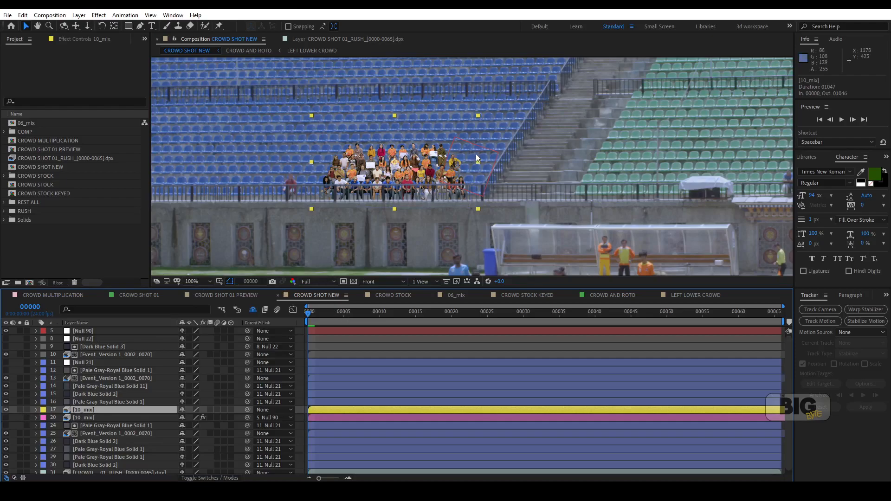
Step: Apply the Exposure color correction effect to the 10_mix crowd layer
left_click(199, 281)
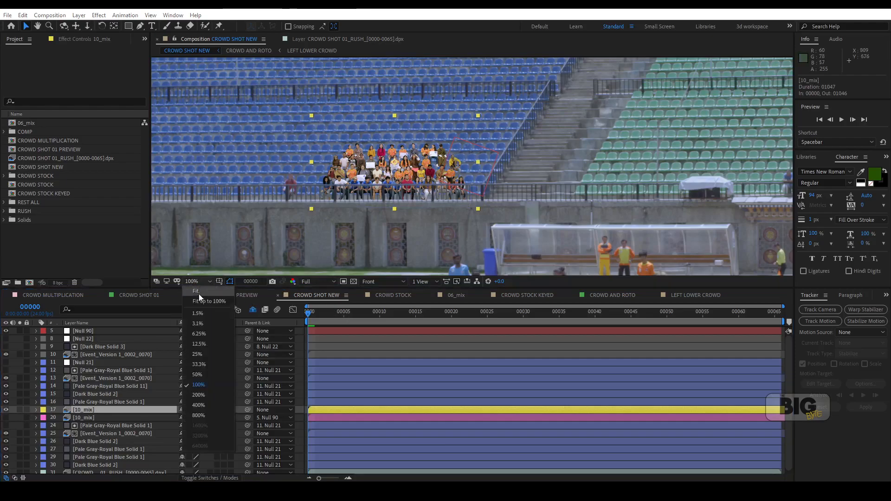
left_click(199, 293)
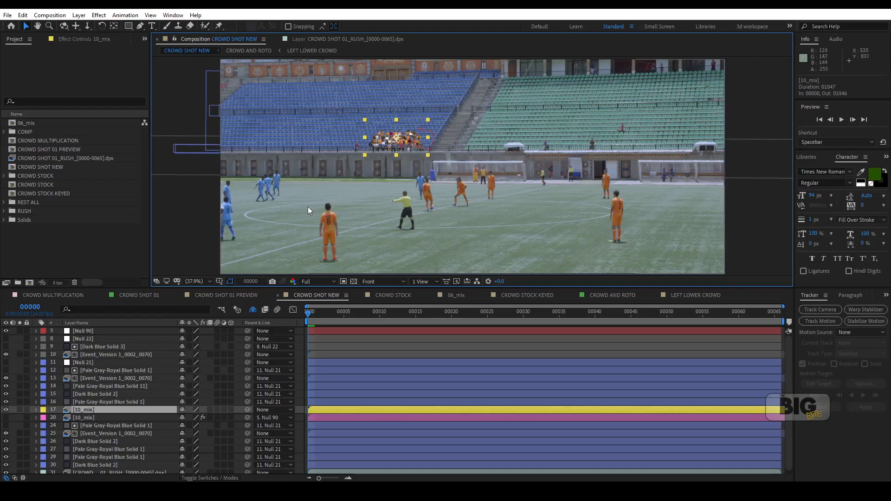
scroll(404, 146, "up", 2)
left_click_drag(405, 146, 516, 195)
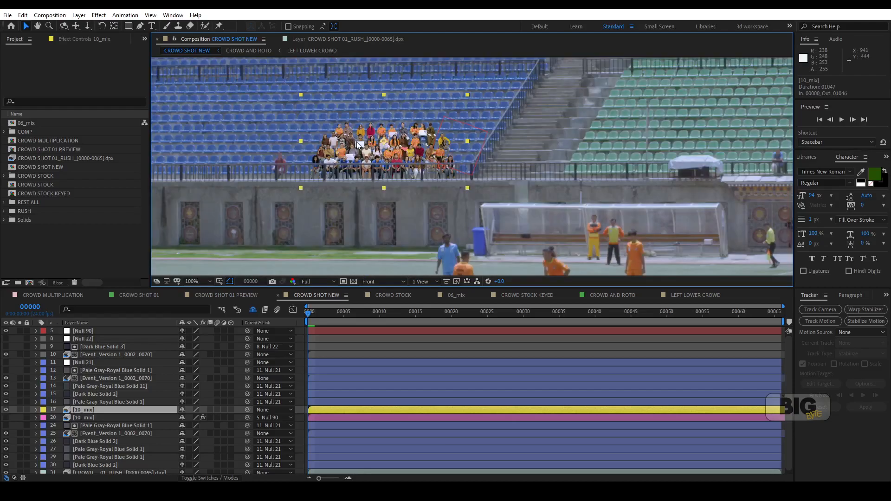
left_click(91, 38)
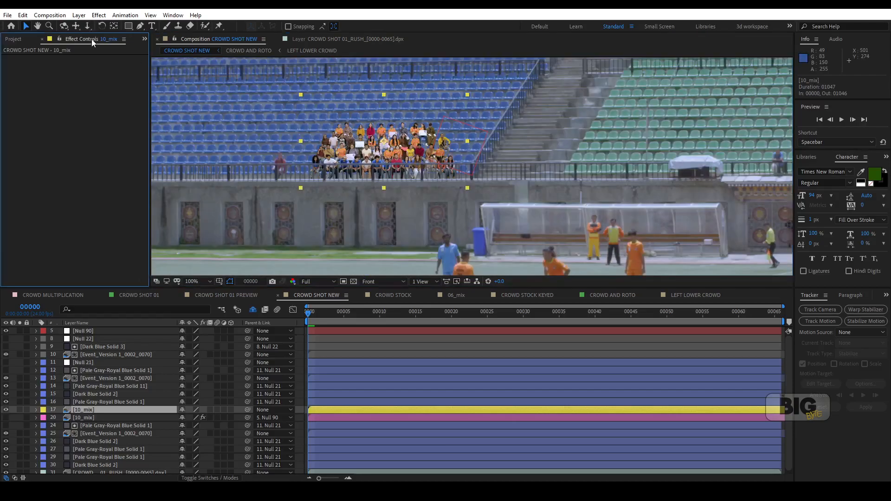
right_click(62, 89)
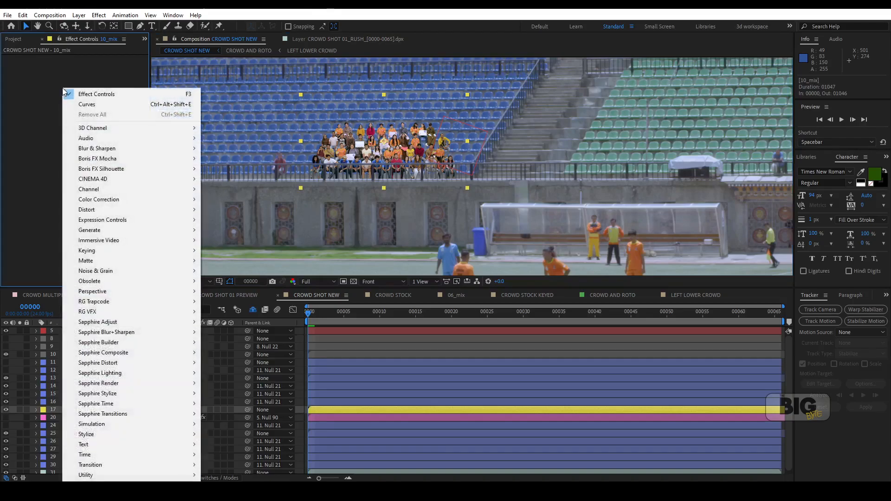
mouse_move(116, 201)
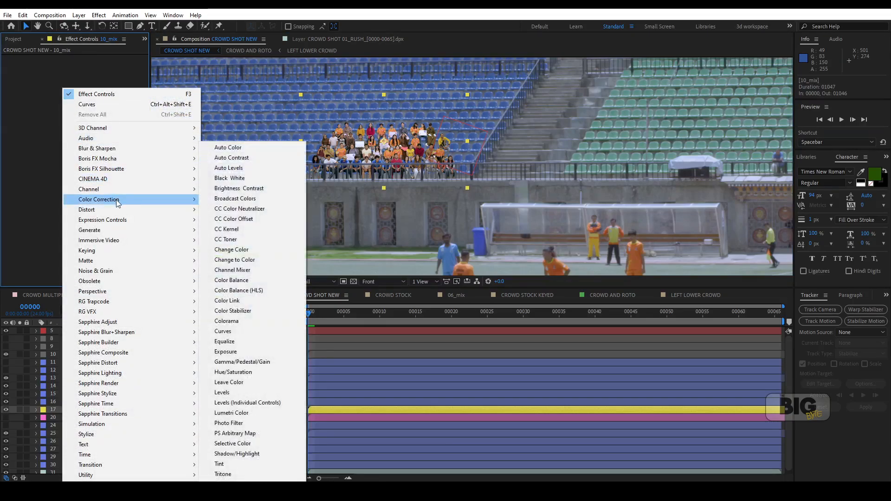
left_click(237, 352)
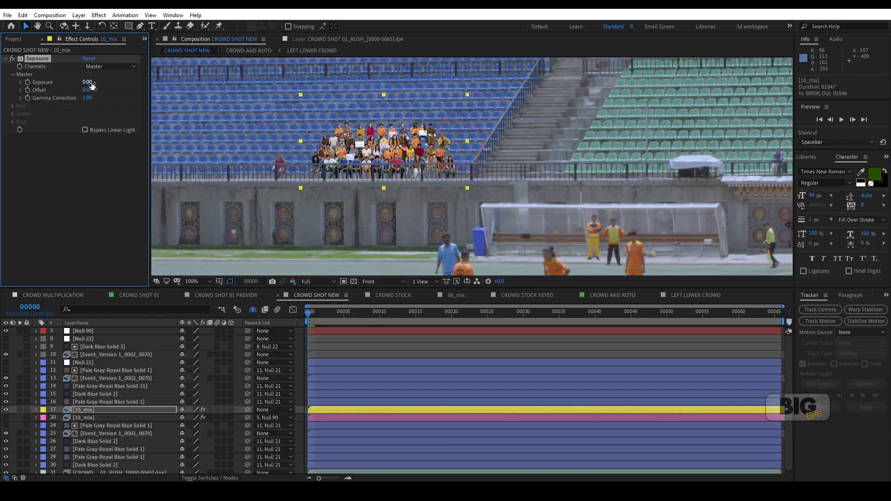
Step: Grade the crowd by individual channels: exposure -0.40 red, -0.53 green, 0.51 blue; gamma 0.68 red, 1.08 green, 1.19 blue
left_click_drag(74, 82, 5, 70)
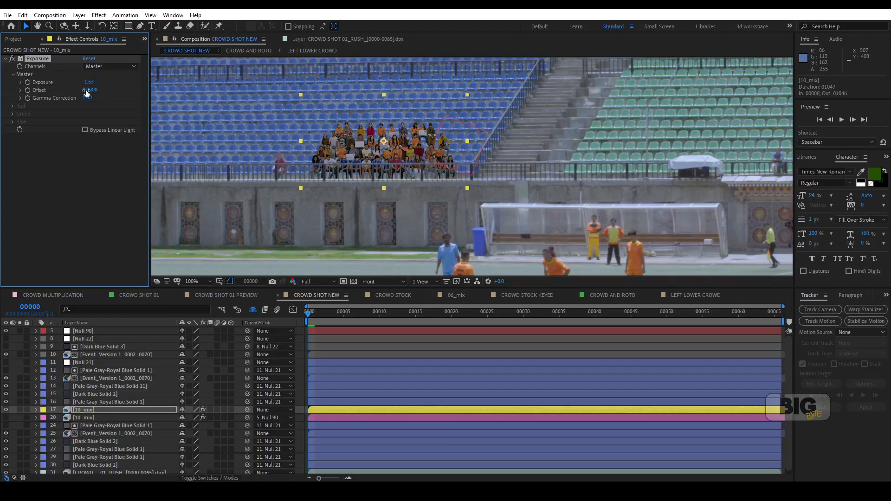
mouse_move(91, 89)
left_mouse_down()
mouse_move(118, 89)
mouse_move(94, 89)
mouse_move(95, 99)
left_mouse_up()
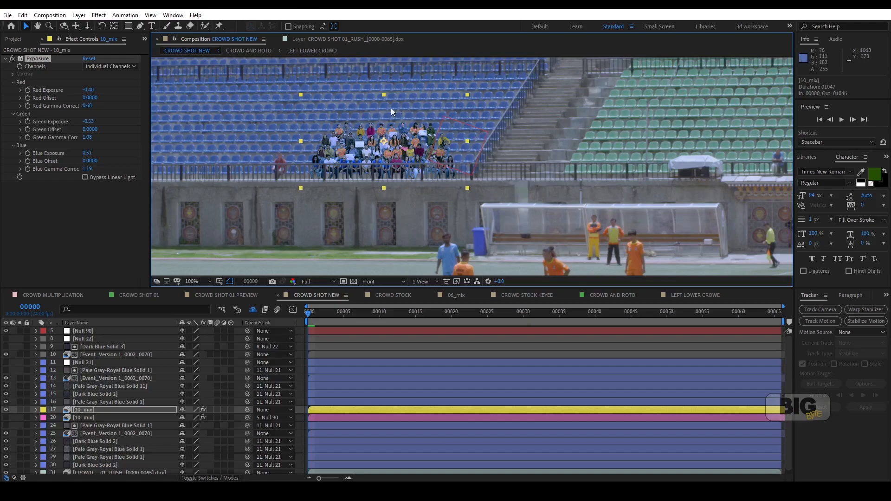
scroll(427, 158, "up", 2)
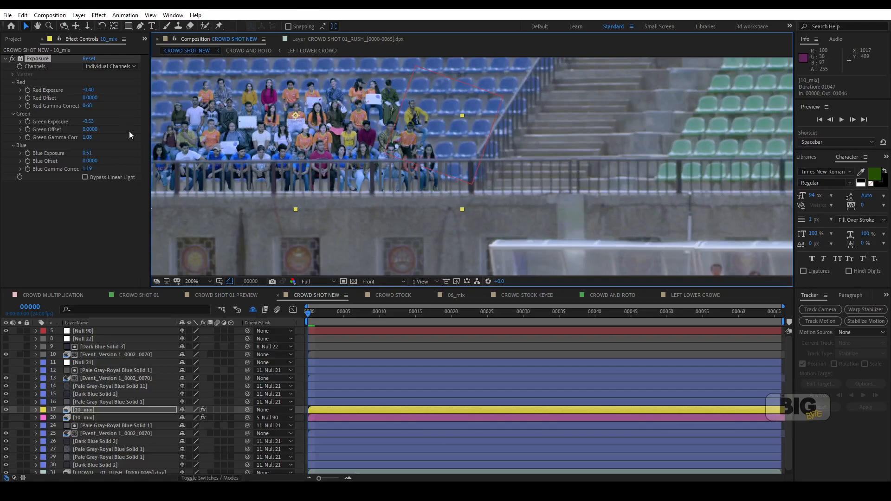
Step: Add a second Exposure effect to the crowd with master exposure 0.38 and gamma correction 0.94, and collapse both effects
right_click(88, 212)
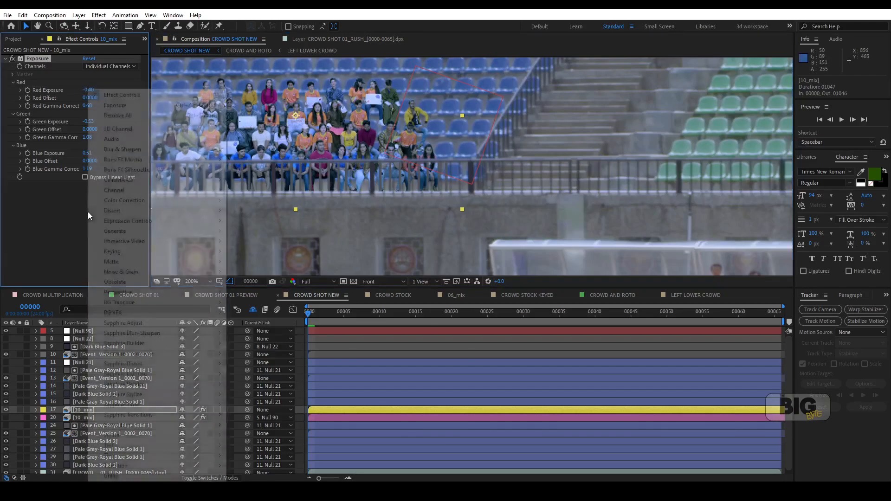
left_click(125, 106)
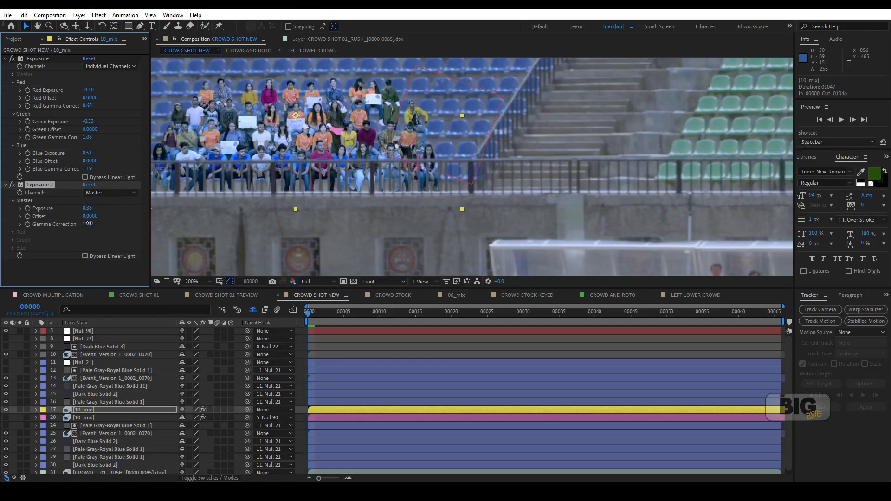
scroll(480, 154, "down", 2)
scroll(481, 158, "up", 1)
scroll(452, 152, "down", 1)
scroll(458, 152, "up", 1)
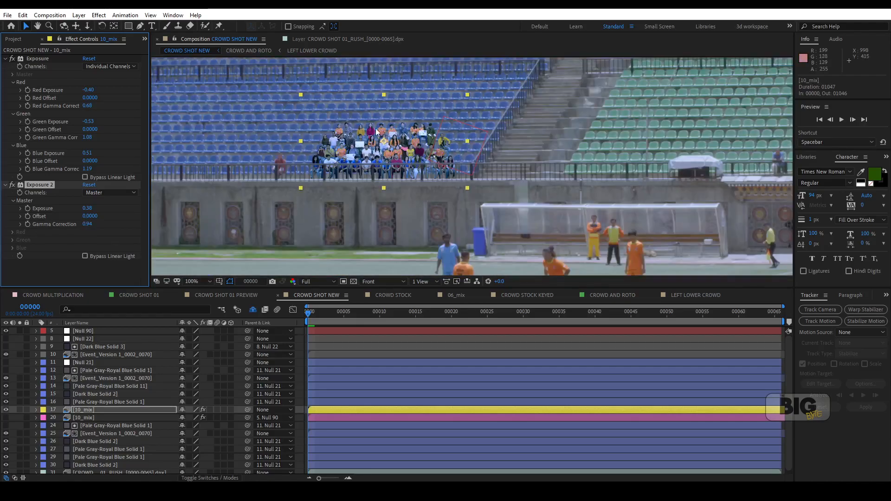
left_click(5, 59)
left_click(5, 66)
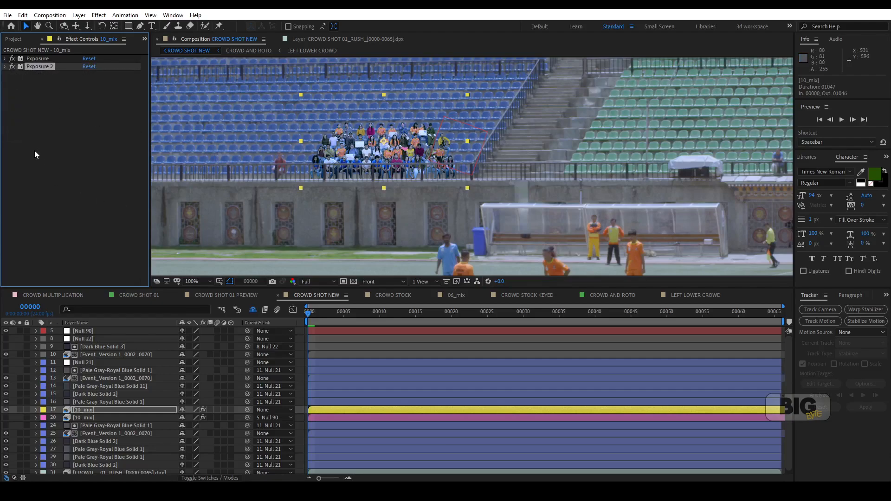
Step: Apply a slight Fast Box Blur to the crowd layer and switch off its three effects to examine the original footage
right_click(53, 89)
mouse_move(105, 152)
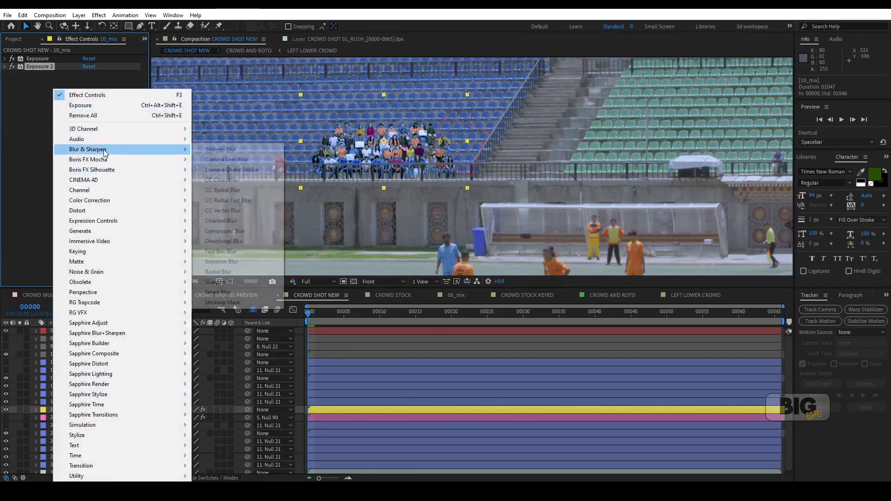
left_click(219, 252)
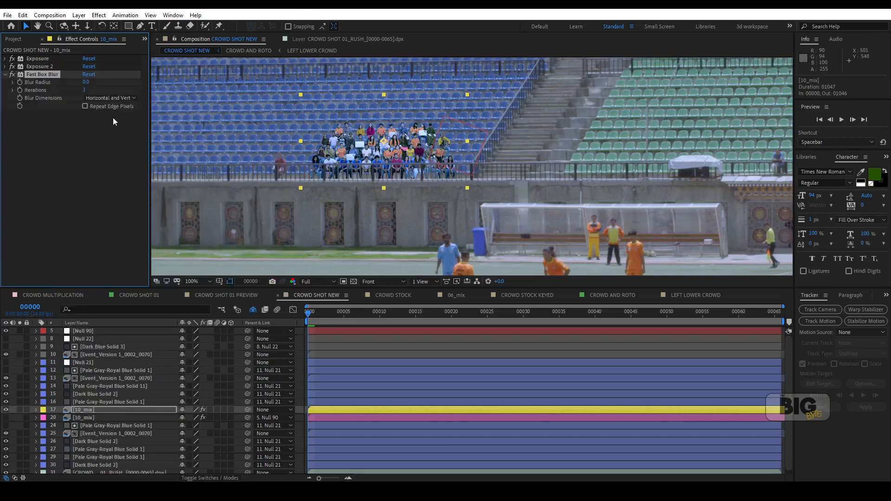
left_click_drag(86, 82, 87, 82)
left_click(5, 75)
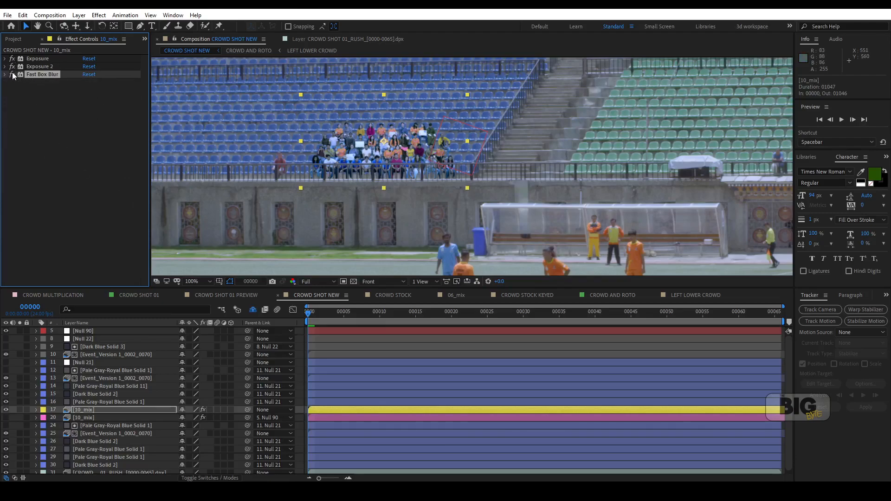
key("period")
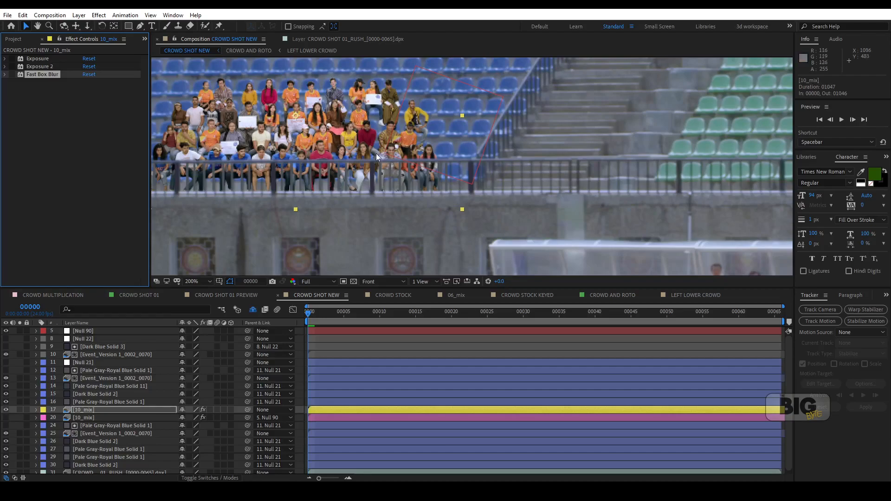
Step: Draw a small mask over the stray patch above the last seated woman beside the stairs and set its mode to Subtract
left_click(91, 410)
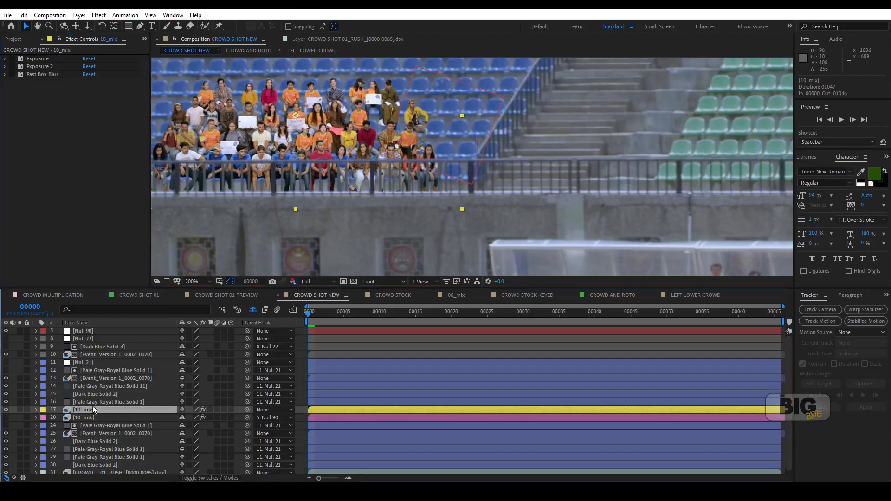
left_click(141, 28)
key("period")
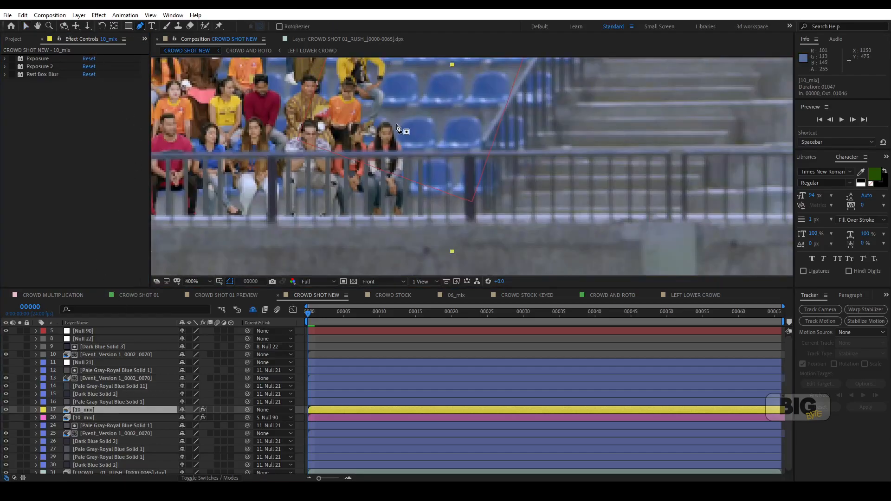
left_click(365, 114)
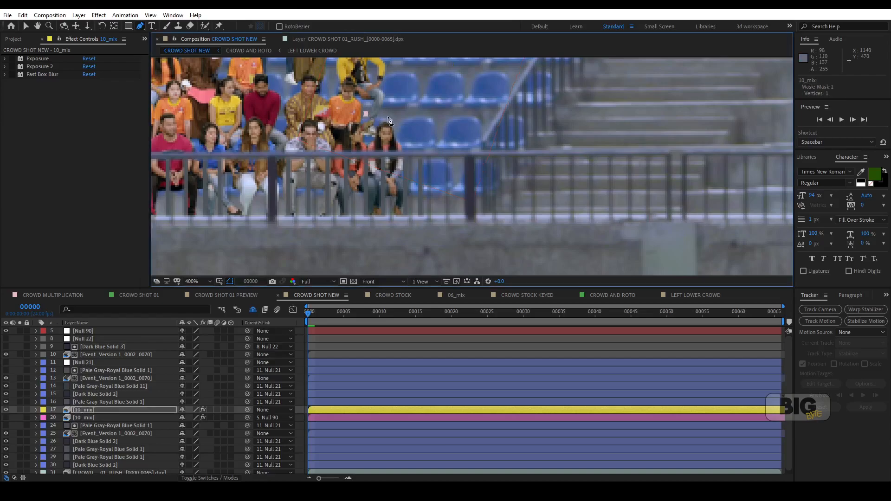
left_click(386, 119)
left_click(372, 122)
left_click(366, 114)
key("m")
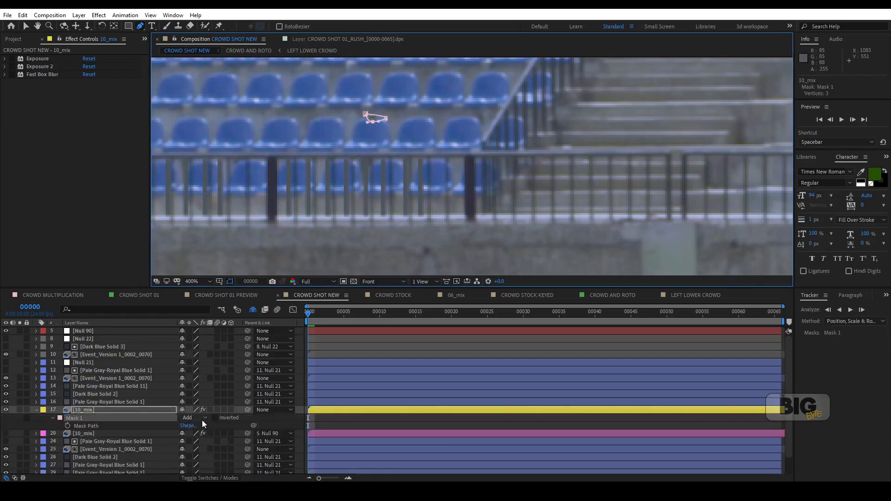
left_click(202, 419)
left_click(203, 367)
Step: Draw a second mask over the leftover fringe around the head of the spectator in the brown patterned shirt and set it to Subtract
left_click_drag(270, 76, 384, 150)
left_click(381, 145)
left_click(394, 152)
left_click(399, 168)
left_click(403, 157)
left_click(417, 148)
left_click(431, 149)
mouse_move(437, 160)
left_mouse_down()
mouse_move(440, 166)
mouse_move(460, 149)
mouse_move(463, 170)
mouse_move(419, 155)
left_mouse_up()
scroll(438, 160, "up", 1)
left_click(467, 167)
left_click(456, 155)
left_click(410, 169)
left_click_drag(395, 194, 367, 159)
left_click(356, 138)
scroll(430, 148, "down", 1)
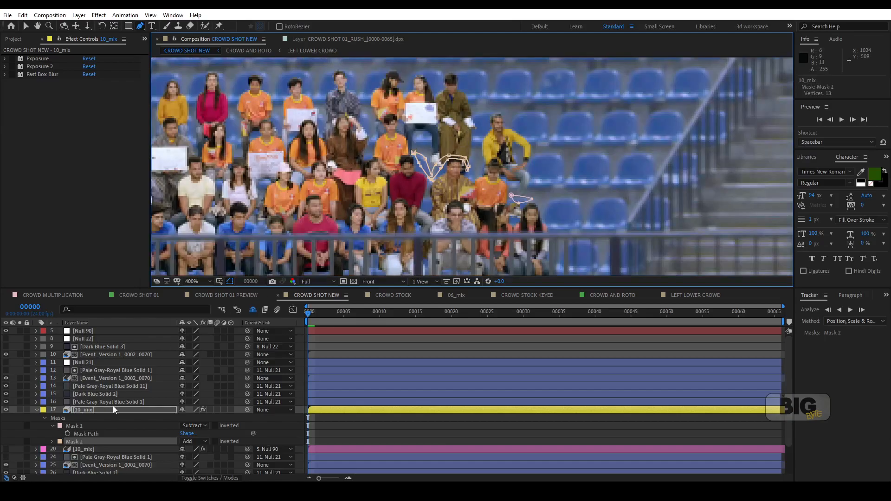
left_click(203, 442)
left_click(209, 396)
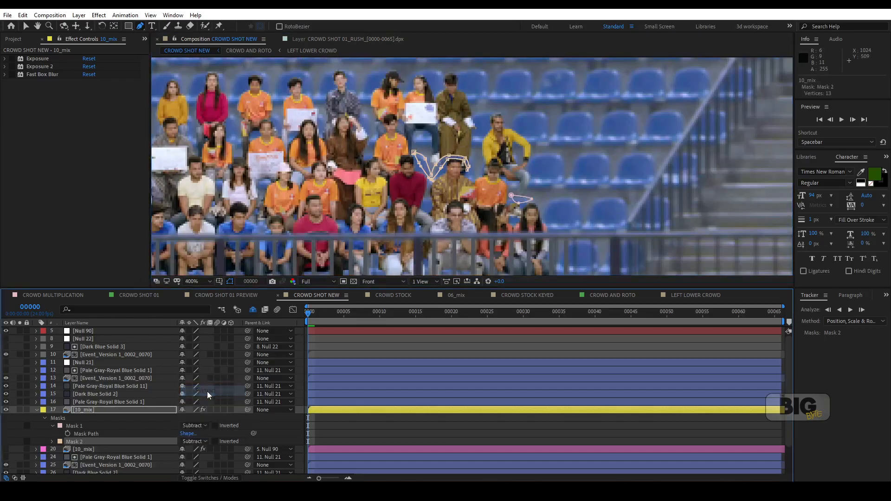
Step: Check the cleaned crowd with mask outlines hidden and extend the second mask down the far side of the patterned-shirt spectator's head
left_click(229, 281)
scroll(446, 162, "down", 1)
scroll(448, 180, "up", 1)
left_click(230, 281)
scroll(476, 168, "up", 1)
left_click_drag(426, 145, 456, 155)
left_click_drag(459, 150, 476, 167)
left_click(463, 173)
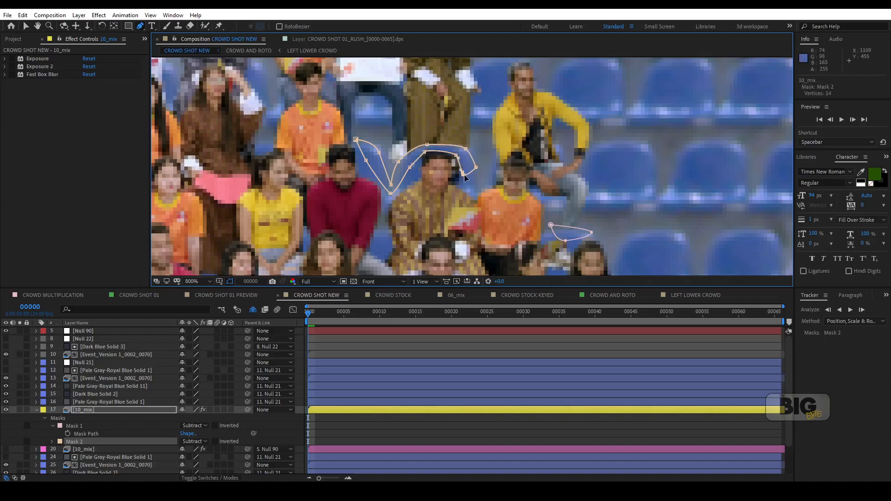
key("slash")
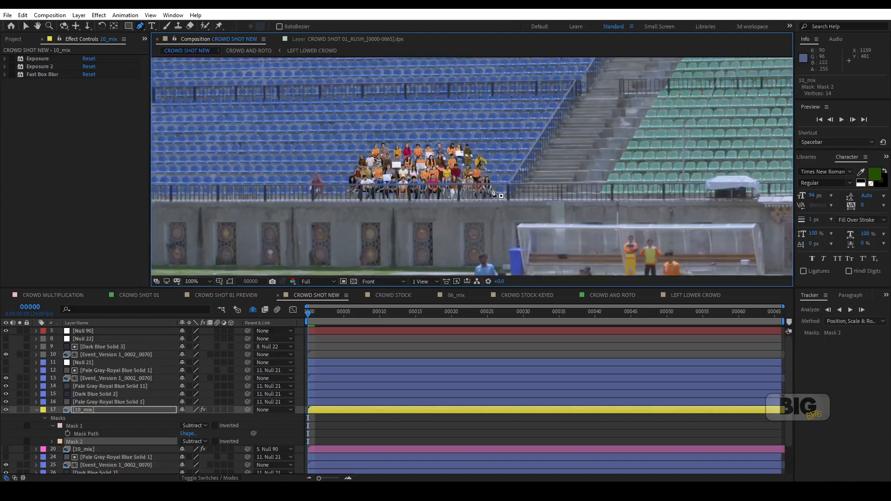
Step: Lower the 10_mix crowd layer to position 999.9, 445.9 and switch its three effects back on
left_click(96, 412)
key("p")
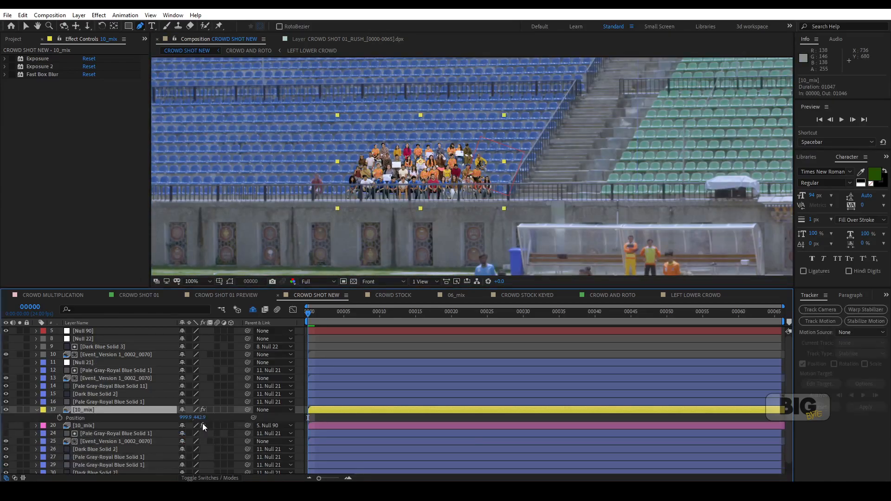
left_click_drag(200, 420, 200, 418)
key("period")
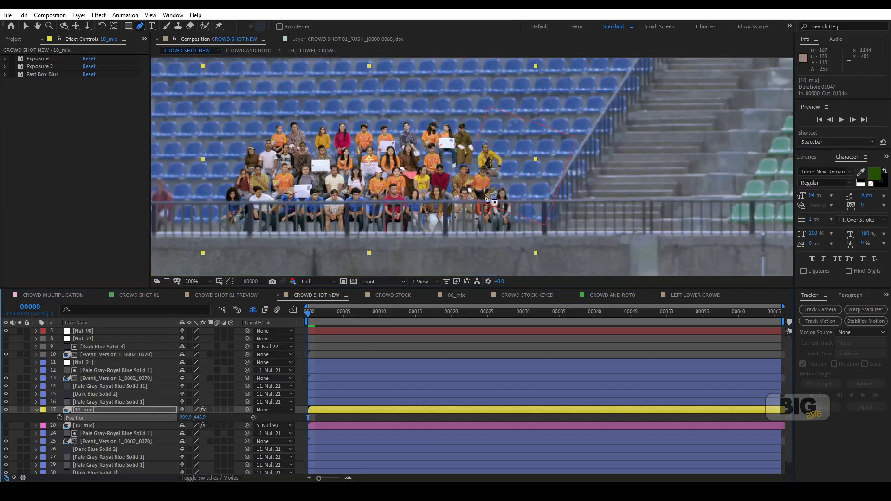
key("comma")
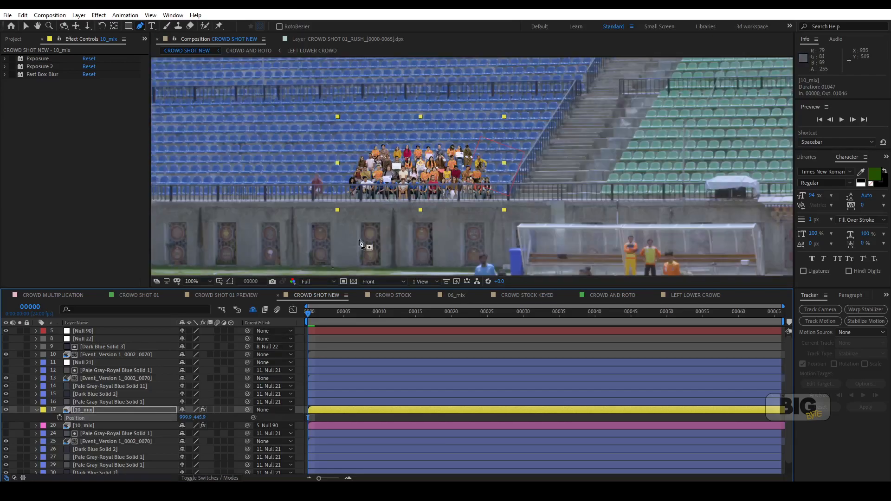
left_click(13, 70)
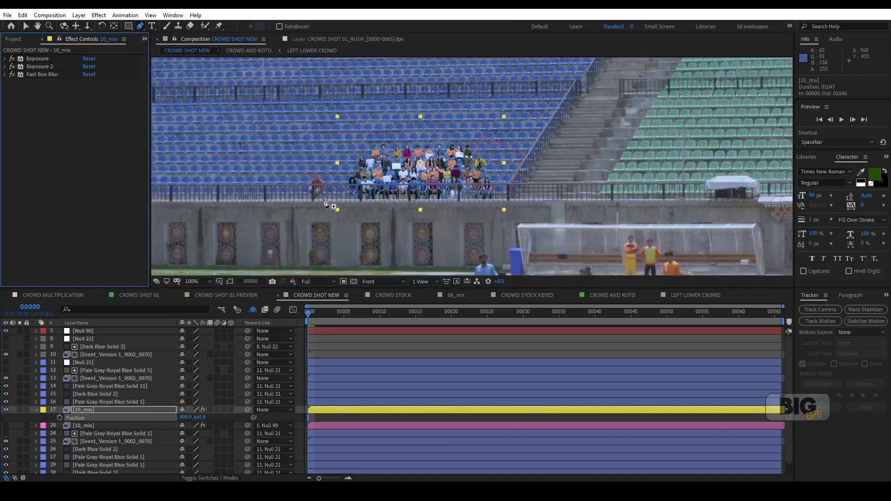
scroll(462, 199, "down", 2)
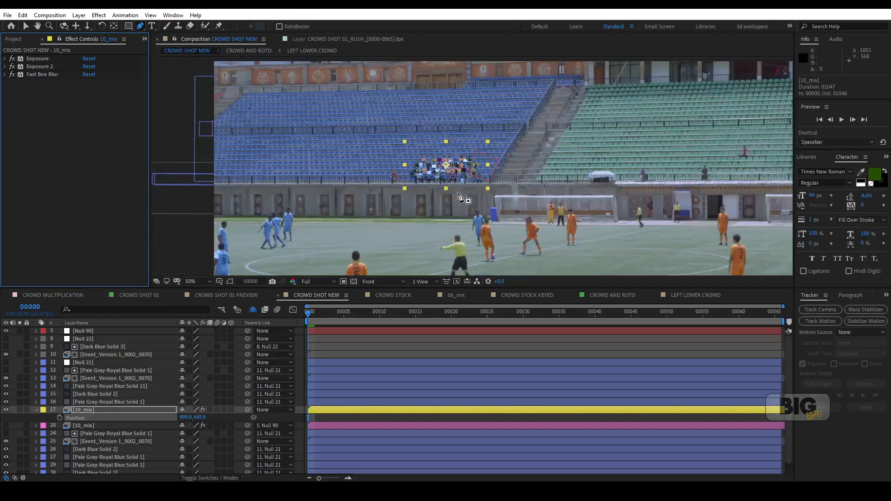
Step: Copy the flag-waver clip SH02_[0000-0297].png from CROWD STOCK KEYED into CROWD SHOT NEW, directly above the 10_mix layer
left_click(526, 296)
left_click(765, 310)
left_click(760, 434)
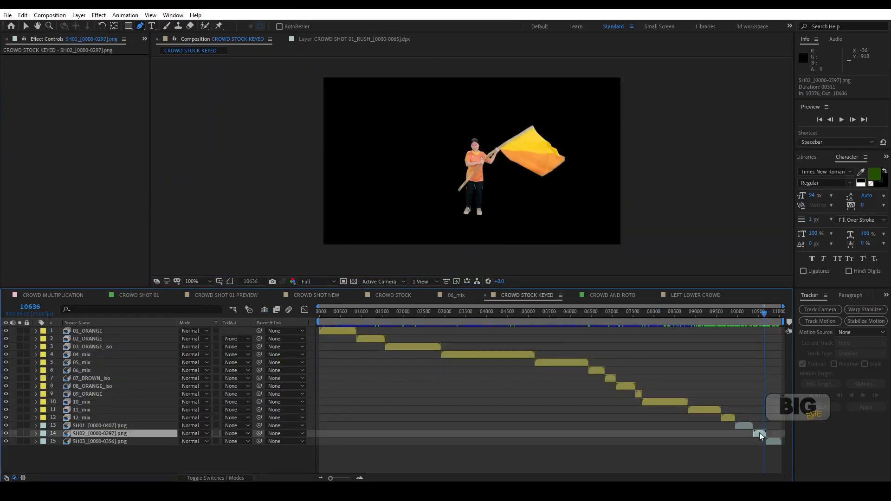
key("ctrl+c")
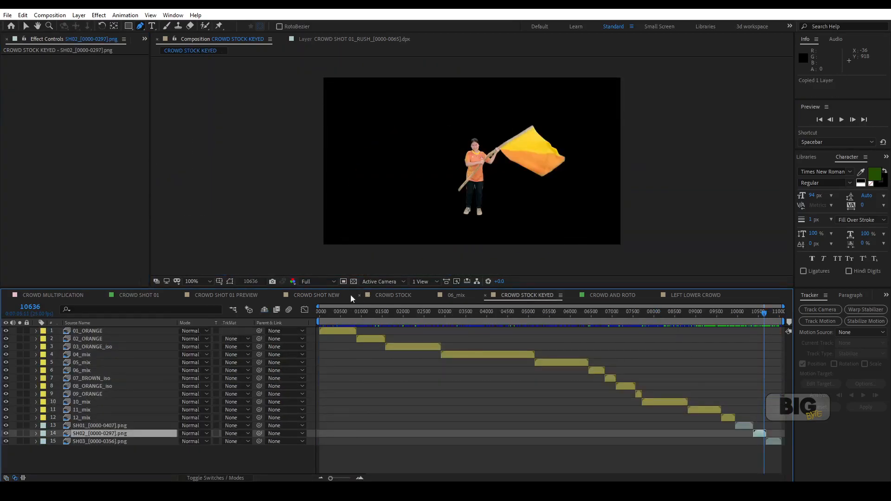
left_click(303, 299)
left_click(82, 411)
key("p")
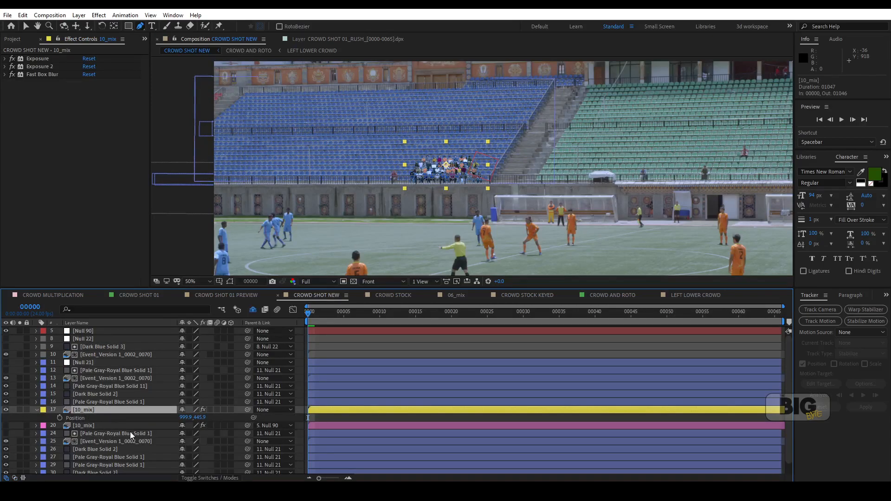
key("ctrl+v")
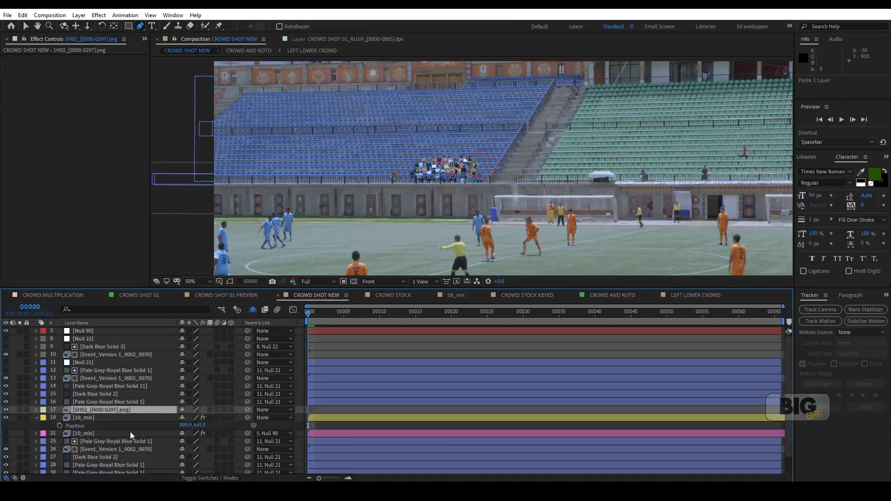
Step: Slide the flag-waver clip earlier in time, starting at frame -0107, so its waving action covers the shot
left_click(340, 410)
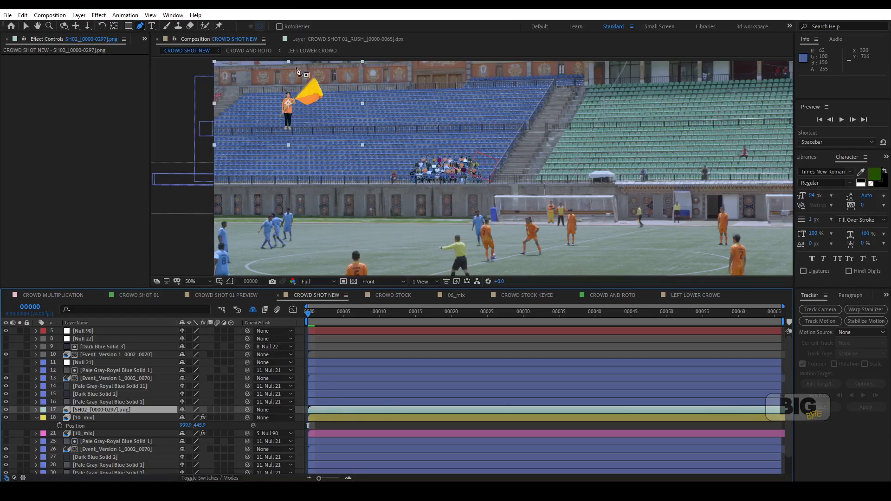
left_click_drag(372, 411, 154, 411)
left_click_drag(546, 412, 178, 414)
Step: Scale the flag-waver layer to 44% and place it at the stairs end of the seated crowd, at about 1170.5, 436.5
key("s")
key("v")
left_click_drag(289, 105, 489, 161)
scroll(488, 177, "up", 1)
left_click(199, 419)
left_click_drag(208, 418, 202, 418)
left_click_drag(506, 162, 535, 183)
scroll(504, 172, "up", 1)
scroll(534, 185, "down", 2)
Step: Parent the flag-waver layer to Null 90 and preview whether it follows the camera movement
scroll(129, 428, "down", 1)
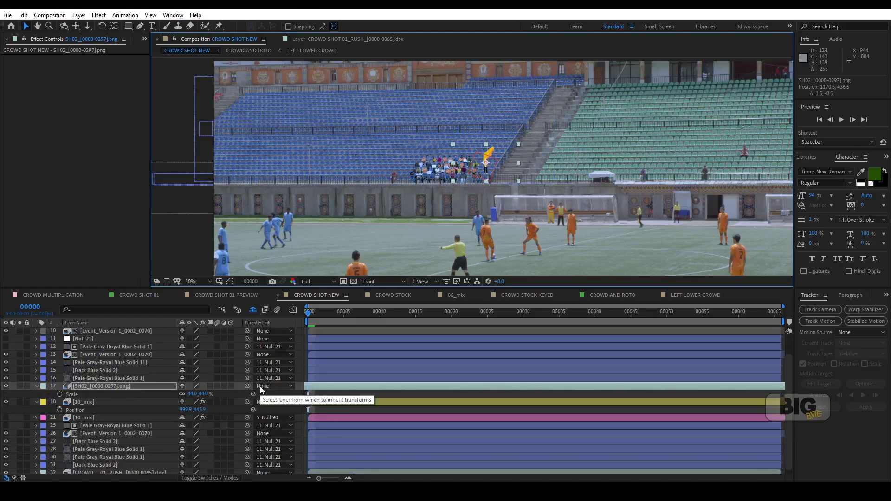
scroll(260, 392, "up", 1)
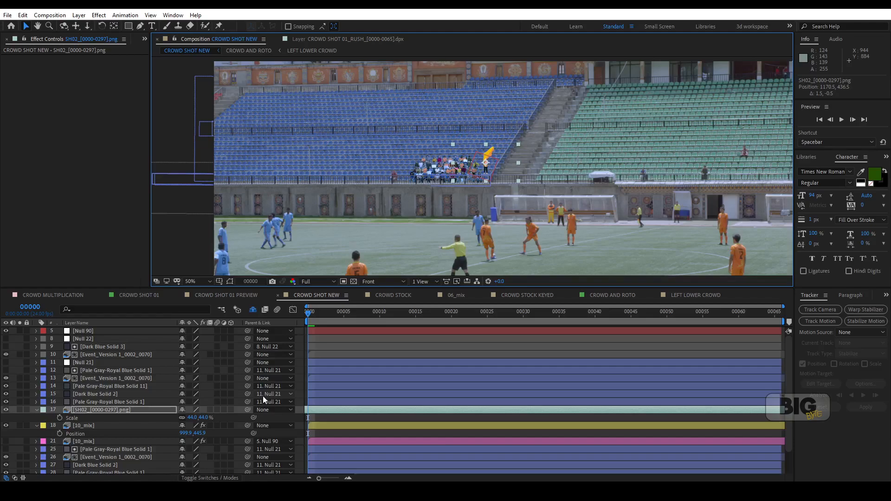
left_click_drag(247, 410, 90, 330)
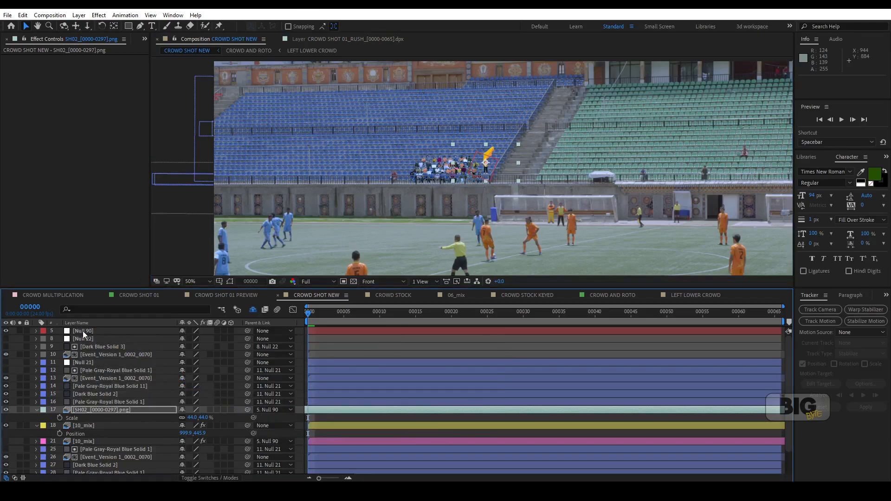
left_click(82, 330)
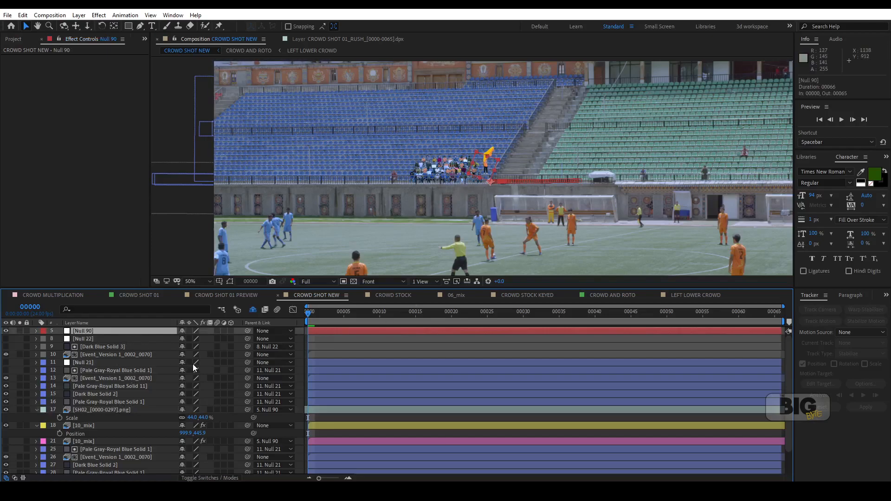
key("space")
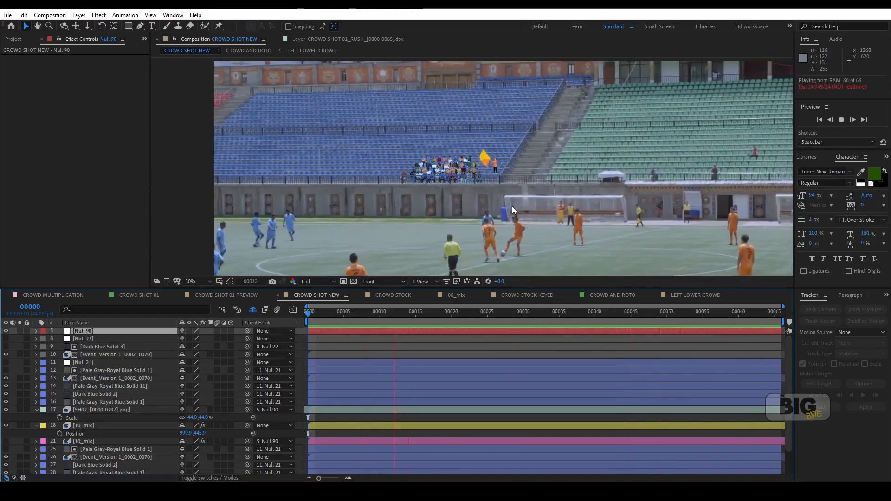
Step: Parent the visible 10_mix crowd layer to Null 90 and play the shot to check the combined tracking
left_click_drag(247, 425, 103, 329)
key("space")
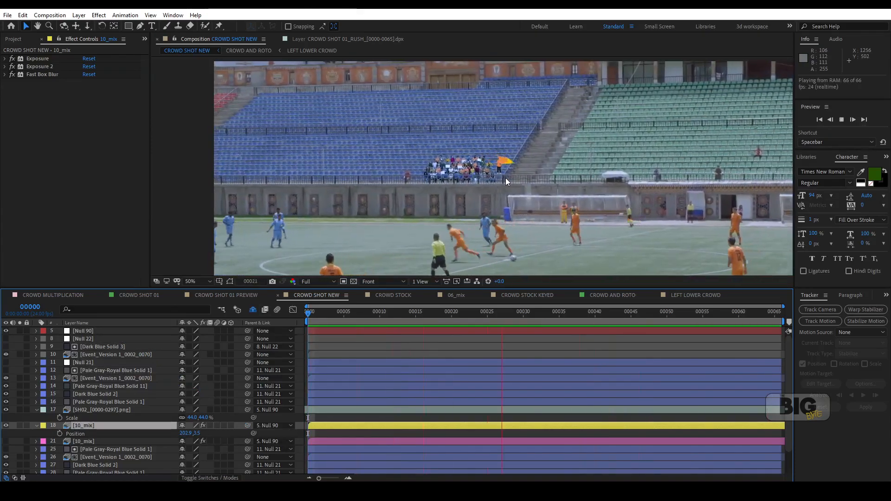
key("space")
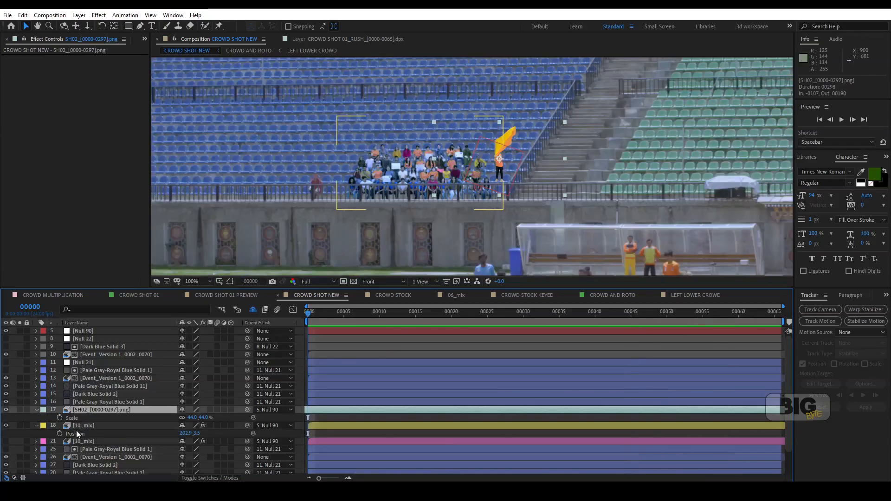
Step: Copy Exposure, Exposure 2 and Fast Box Blur from the visible 10_mix layer to the flag-waver layer
left_click(78, 427)
left_click(42, 58)
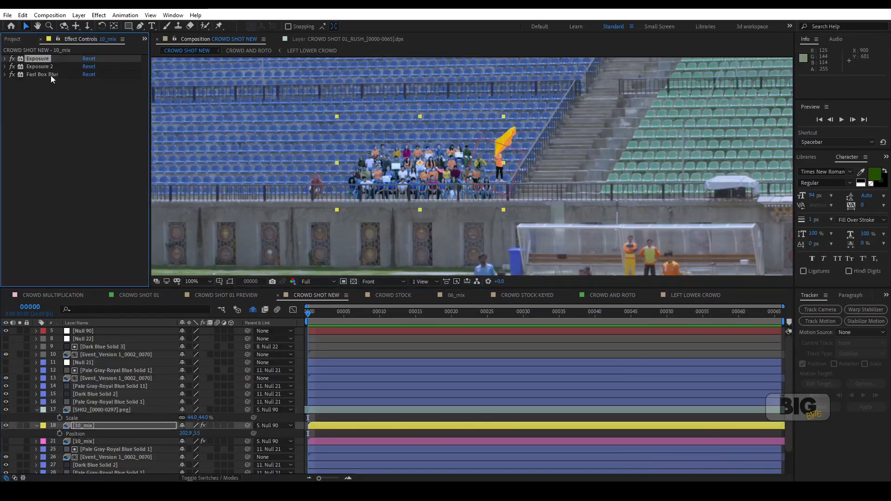
left_click(43, 68, "shift")
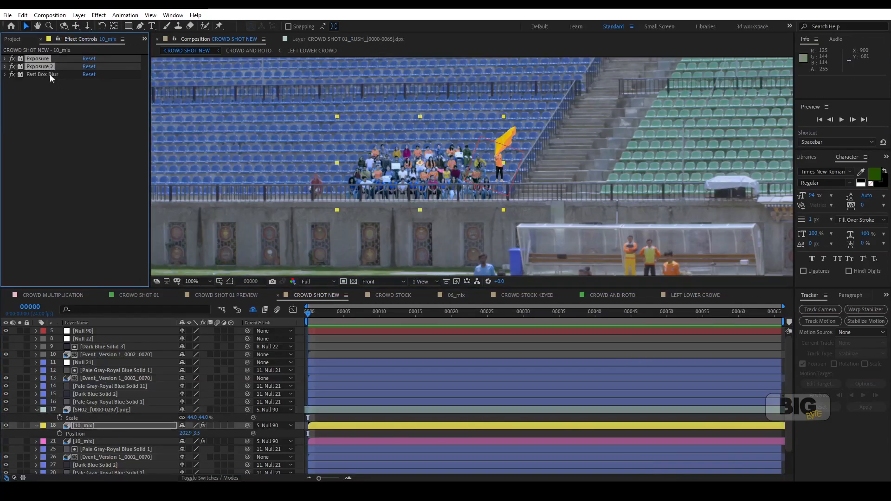
left_click(49, 74, "shift")
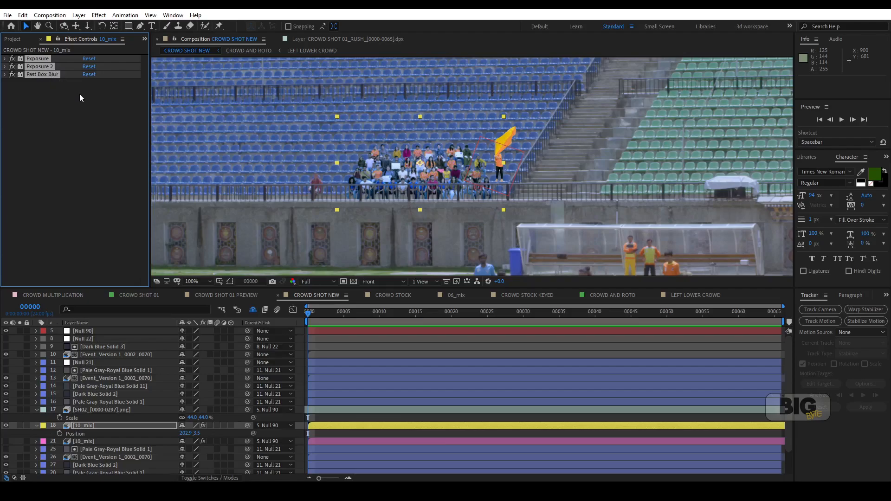
left_click(96, 410)
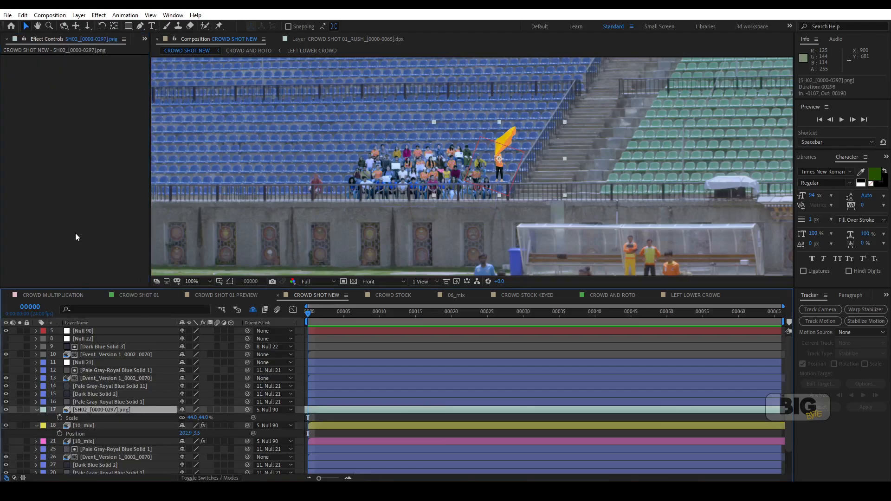
key("ctrl+v")
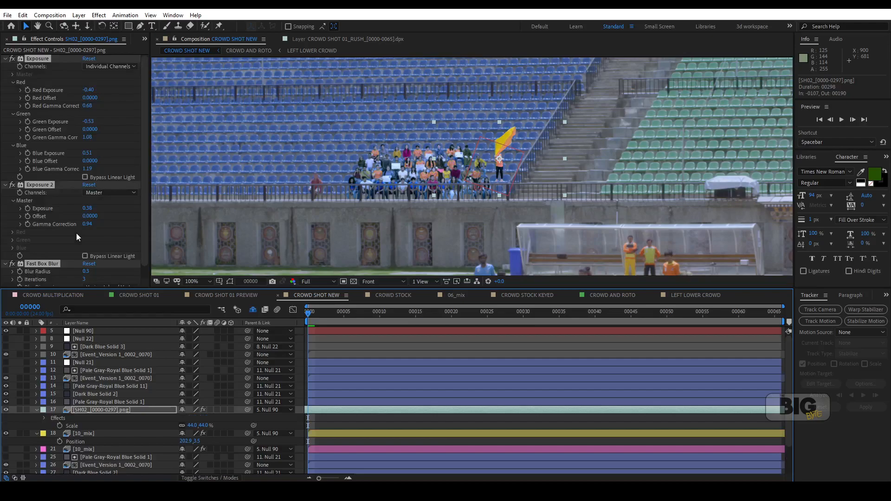
left_click(5, 59)
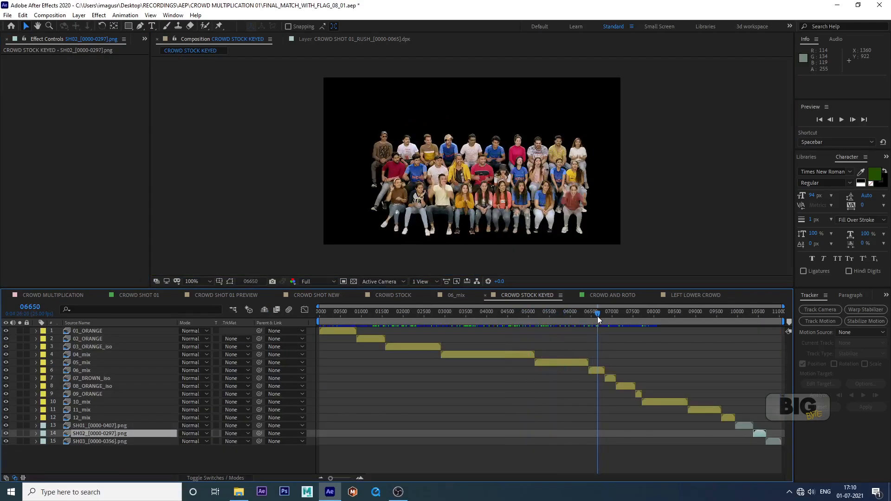
Step: Copy the 08_ORANGE_iso clip of five seated fans from CROWD STOCK KEYED into CROWD SHOT NEW above the flag-waver layer
left_click_drag(597, 316, 624, 313)
left_click(624, 387)
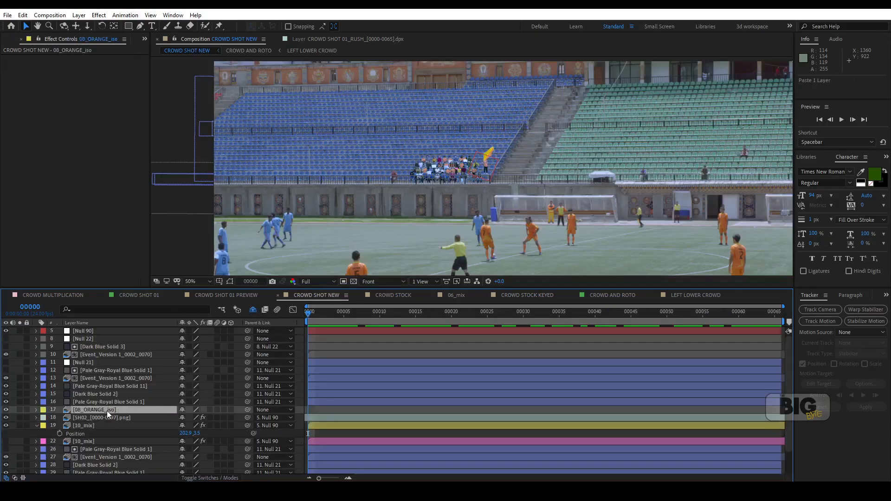
left_click_drag(335, 141, 371, 161)
Step: Scale the 08_ORANGE_iso layer to 43% and seat its fans on an empty blue row at about 663.5, 379.5
key("s")
left_click_drag(207, 417, 184, 413)
scroll(394, 180, "up", 1)
left_click_drag(228, 134, 304, 148)
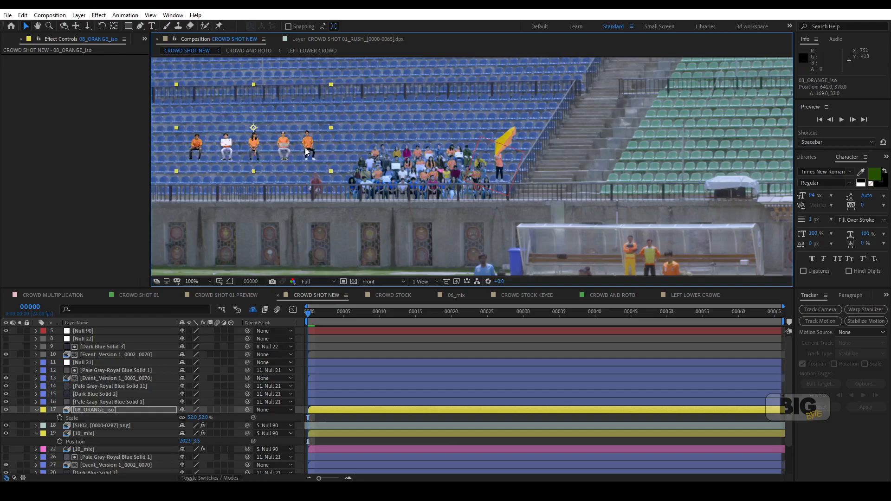
scroll(305, 148, "up", 1)
key("v")
left_click_drag(204, 417, 199, 418)
left_click_drag(383, 125, 404, 135)
Step: Draw a closed mask along the seat backs around the five fans' lower legs and set it to Subtract
key("g")
left_click_drag(325, 150, 411, 137)
scroll(290, 116, "up", 2)
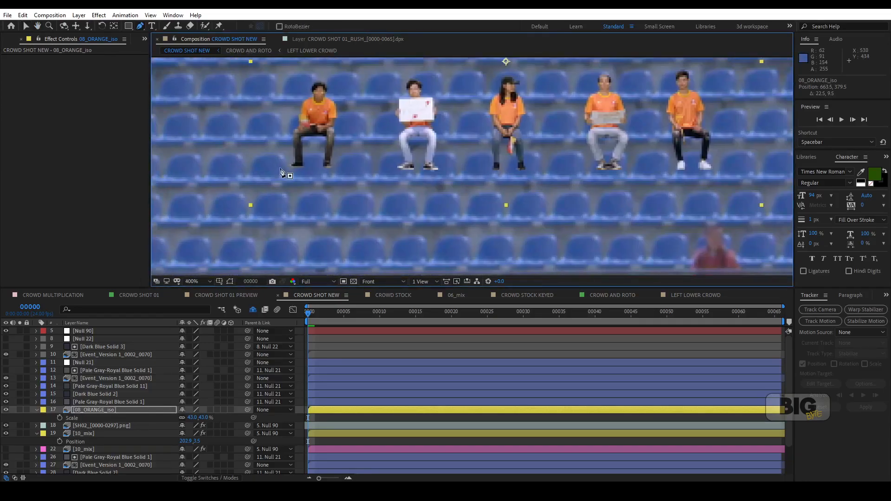
left_click(290, 176)
left_click(316, 150)
left_click(328, 160)
left_click(461, 173)
left_click(473, 156)
left_click(501, 157)
left_click(507, 174)
left_click(511, 155)
left_click(532, 154)
left_click(537, 159)
left_click(539, 174)
left_click(619, 152)
left_click(627, 168)
left_click(637, 171)
left_click(648, 154)
left_click(666, 161)
left_click(677, 182)
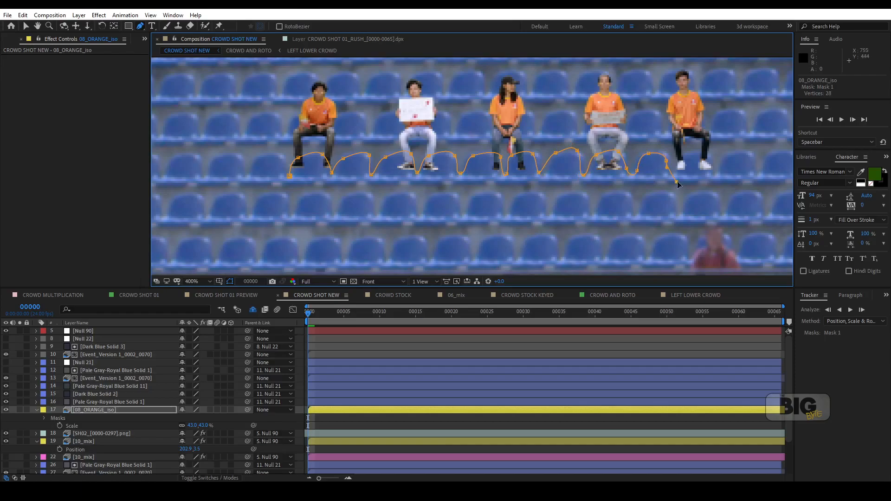
left_click(654, 196)
left_click(533, 199)
left_click(380, 200)
left_click(308, 195)
left_click(290, 175)
left_click(44, 418)
left_click(195, 426)
left_click(199, 375)
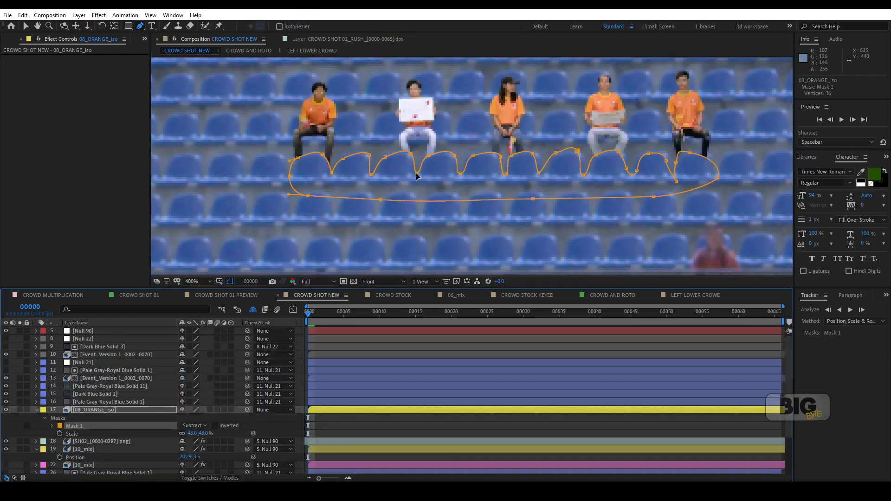
Step: Reshape the leg mask to the seat backs around the first and last orange-shirted fans, then hide the mask outlines
left_click_drag(668, 154, 670, 156)
left_click_drag(690, 152, 719, 179)
left_click_drag(676, 182, 671, 175)
left_click_drag(298, 158, 324, 154)
left_click_drag(343, 159, 370, 155)
left_click_drag(372, 175, 386, 156)
left_click(229, 281)
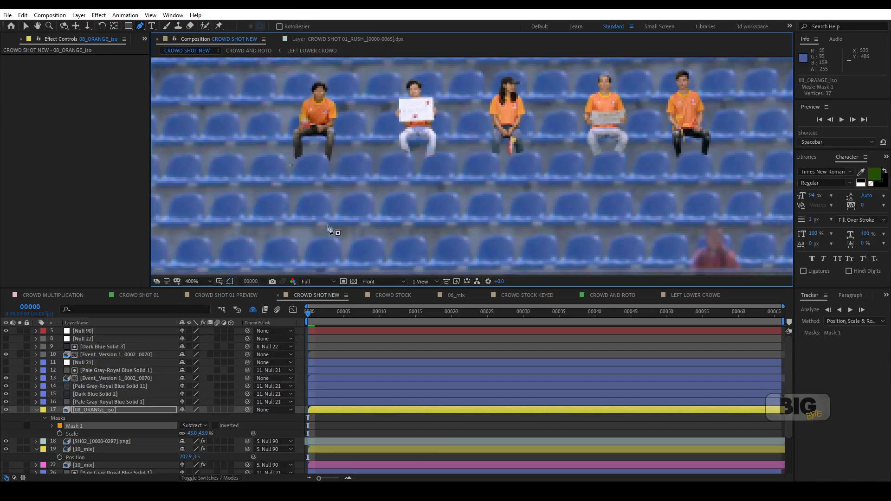
Step: Copy Exposure, Exposure 2, Fast Blur (Legacy) and Curves from the hidden 10_mix layer to the 08_ORANGE_iso layer
scroll(506, 154, "down", 1)
scroll(534, 183, "down", 1)
scroll(534, 183, "down", 1)
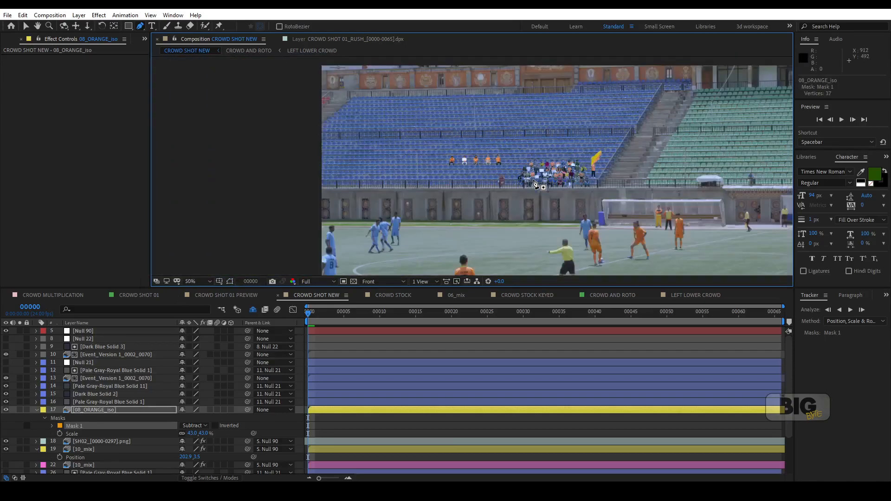
scroll(533, 183, "up", 1)
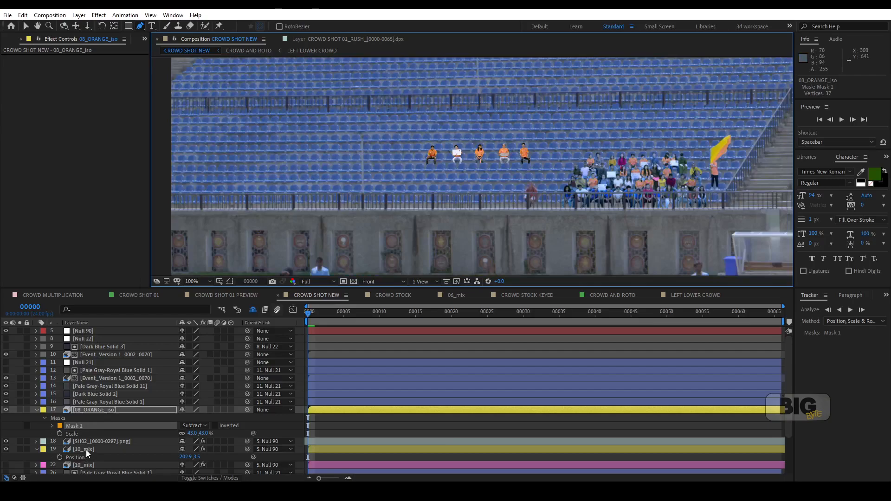
left_click(82, 465)
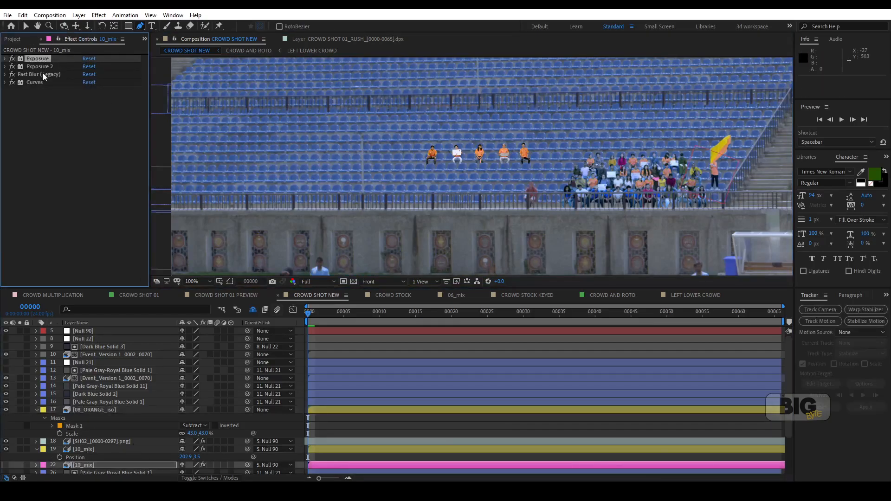
left_click(36, 83, "shift")
left_click(111, 411)
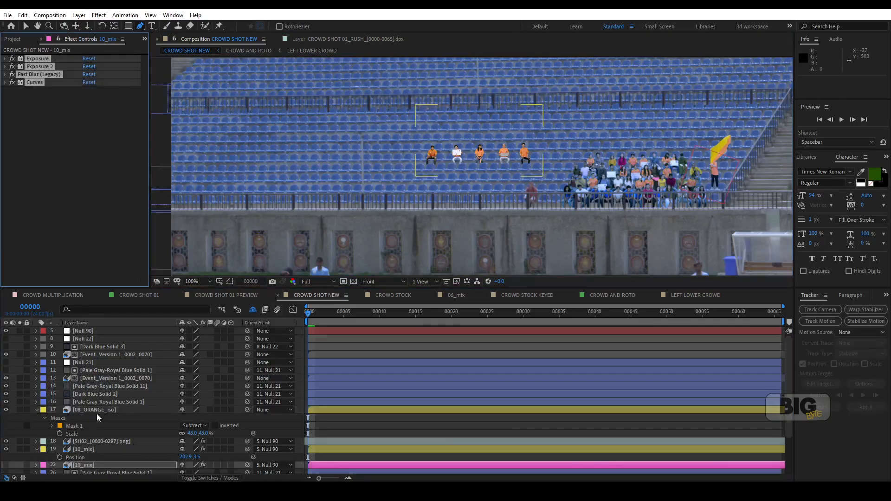
key("ctrl+v")
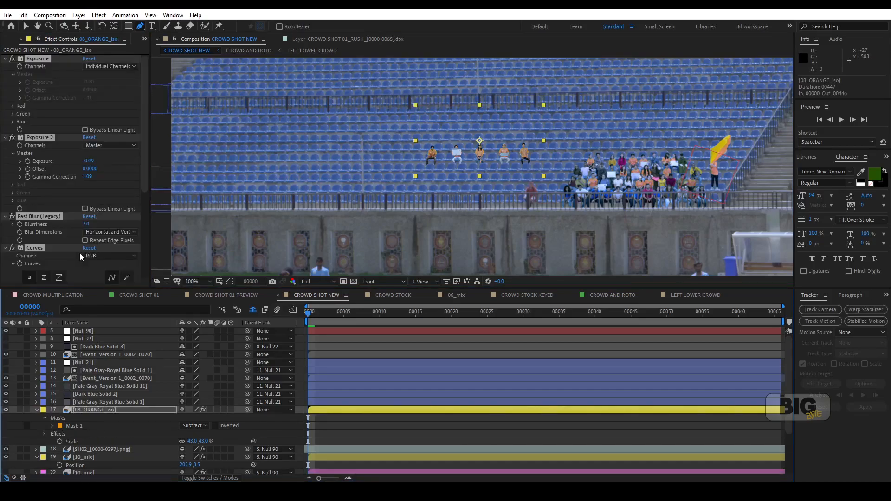
left_click(6, 59, "ctrl")
key("shift+slash")
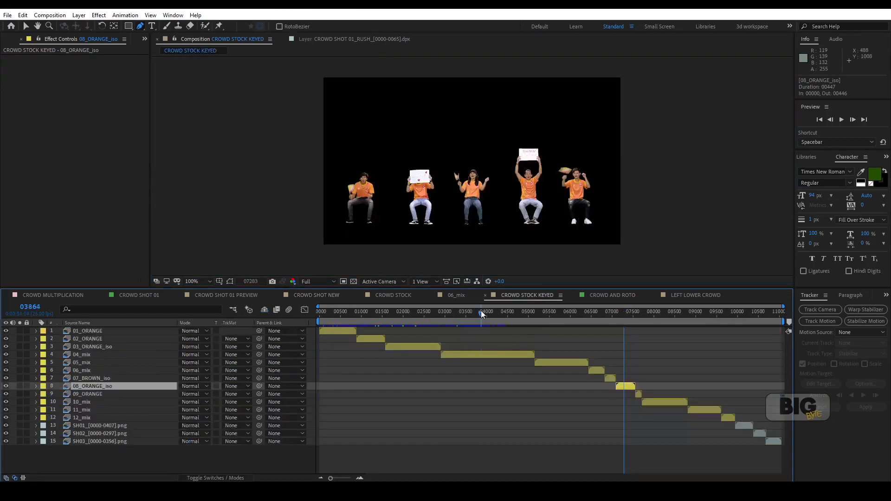
Step: Open the LEFT LOWER CROWD composition and review its crowd layer stack, checking layer visibility from 11_mix downward
left_click_drag(482, 311, 598, 296)
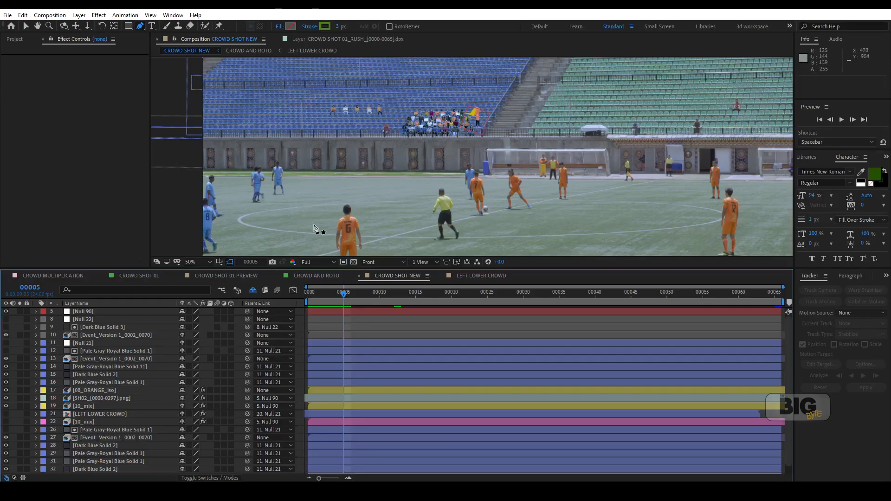
left_click(494, 277)
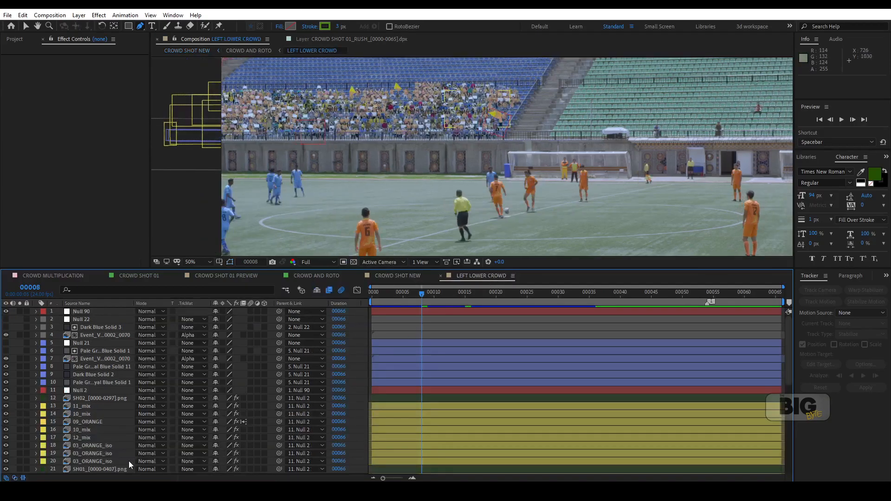
left_click(84, 406)
scroll(79, 425, "down", 1)
left_click(5, 382)
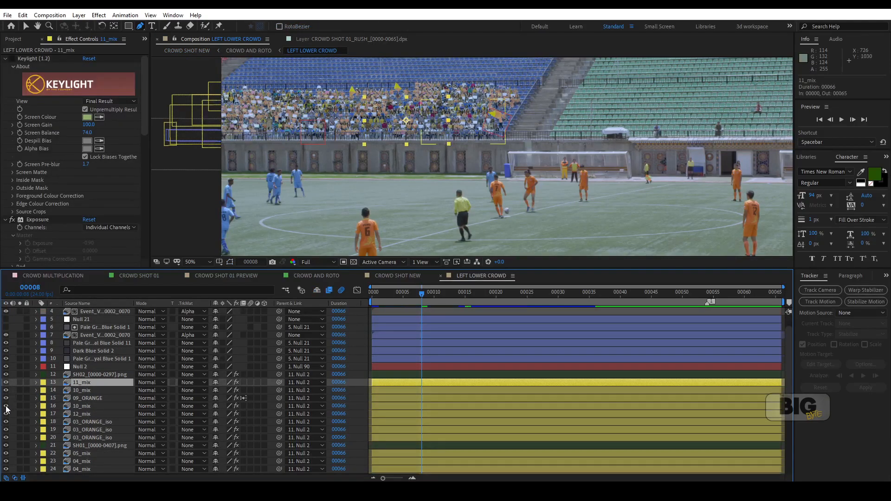
scroll(9, 435, "down", 1)
scroll(98, 431, "down", 7)
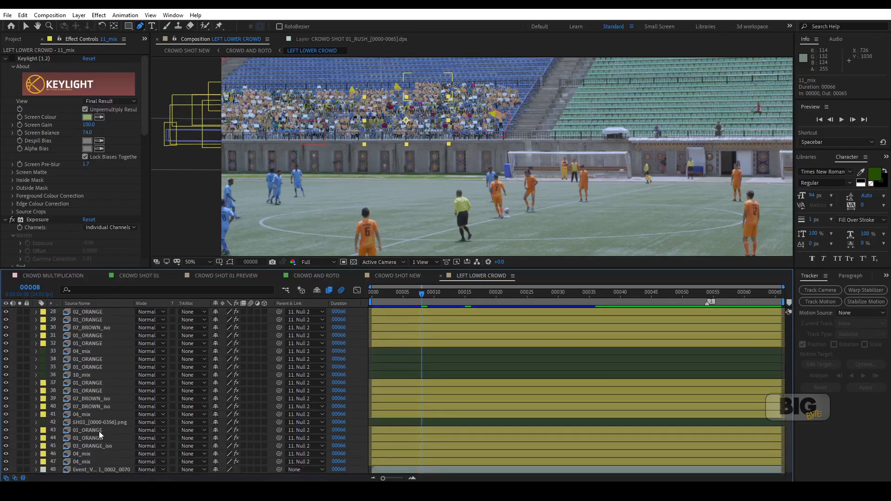
Step: Solo the lowest 04_mix layer and the crowd layers above it to examine how the crowd builds up, then clear the solos
left_click(79, 464)
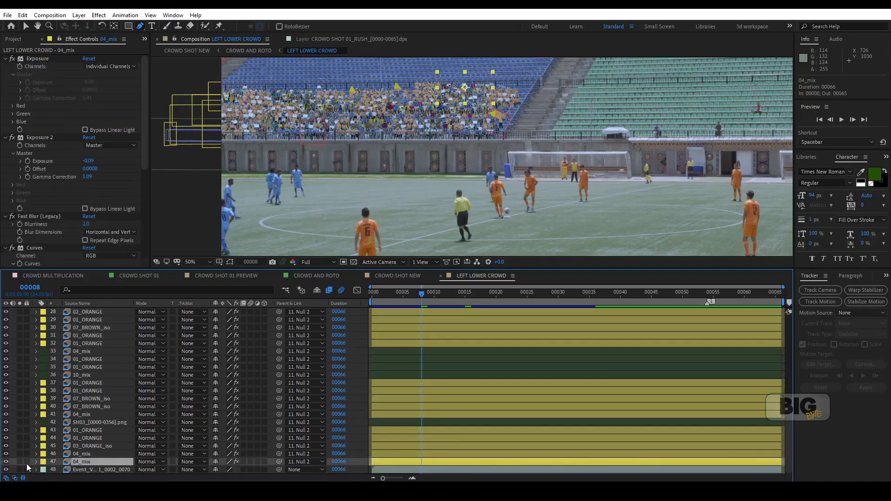
left_click(19, 462)
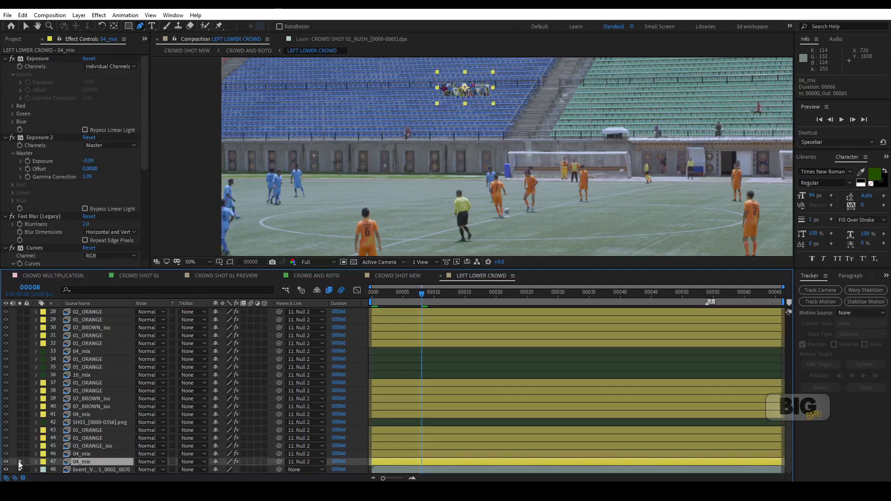
left_click_drag(19, 454, 21, 328)
left_click_drag(18, 448, 20, 408)
left_click_drag(16, 475, 19, 470)
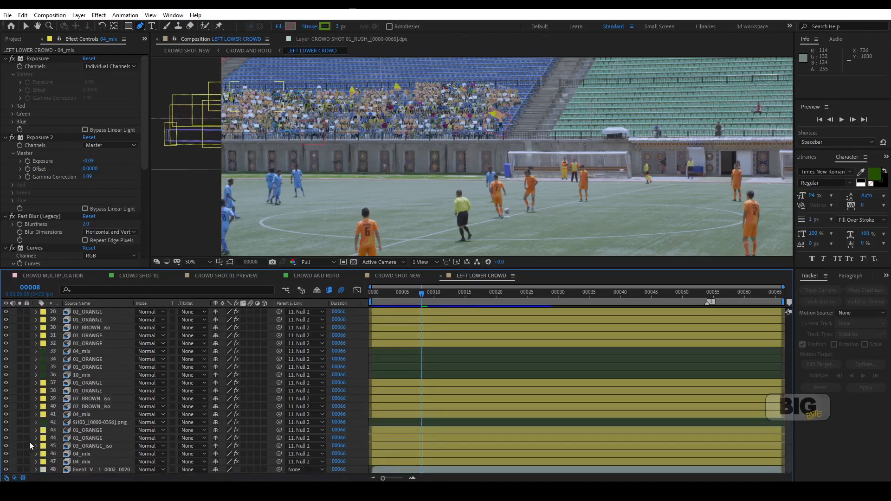
scroll(105, 422, "up", 8)
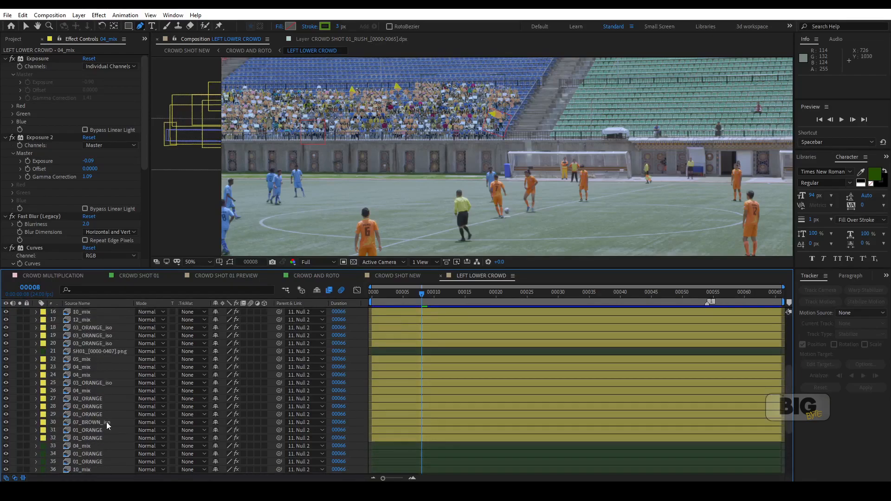
scroll(104, 418, "down", 8)
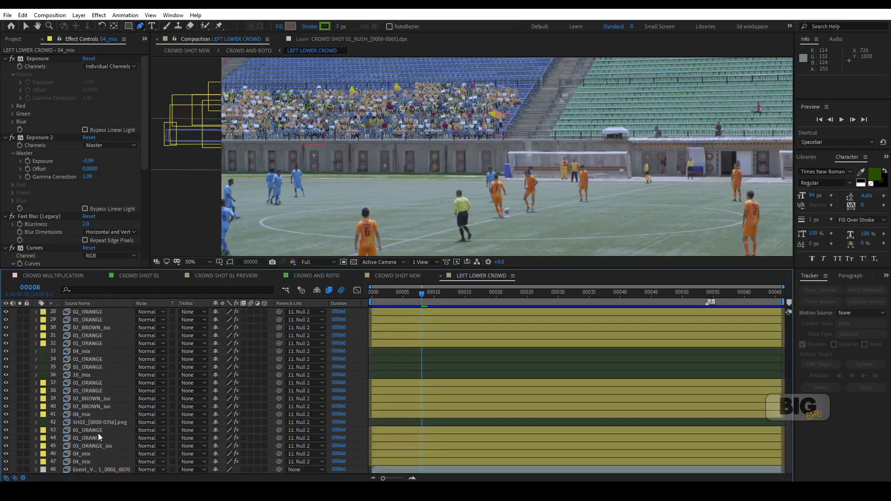
Step: Try moving the lowest 04_mix layer above SH02_[0000-0297].png to inspect the crowd's stacking order, then undo the reordering
left_click(88, 463)
left_click_drag(88, 464, 93, 374)
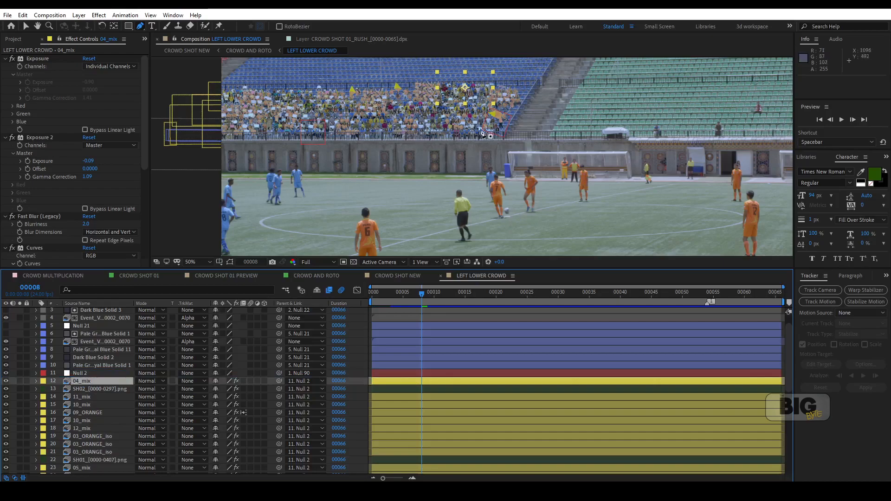
scroll(506, 97, "up", 1)
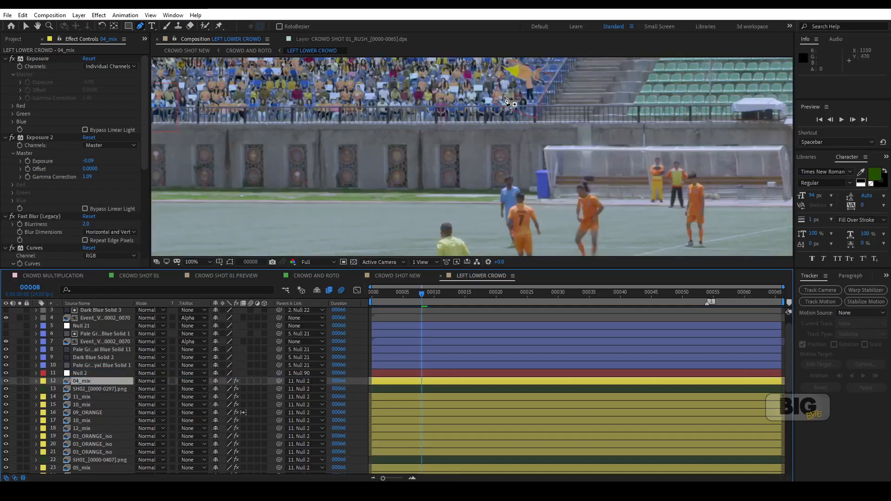
left_click_drag(479, 85, 471, 209)
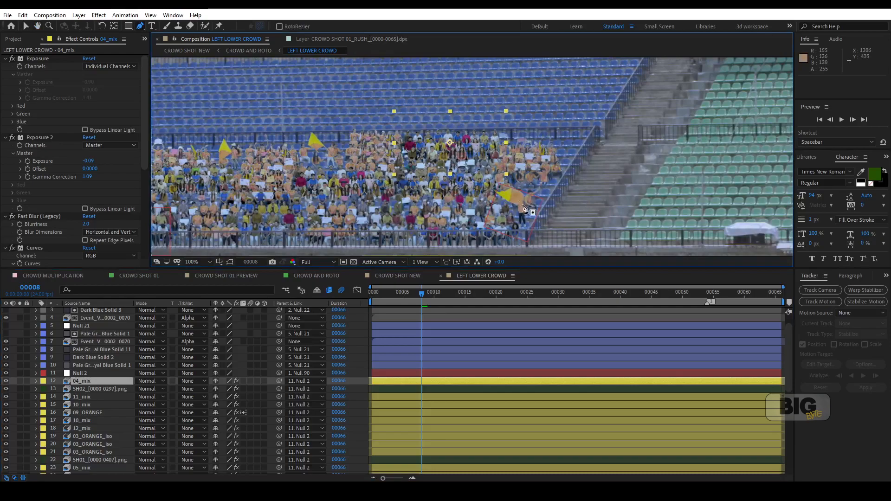
key("ctrl+z")
scroll(505, 188, "down", 1)
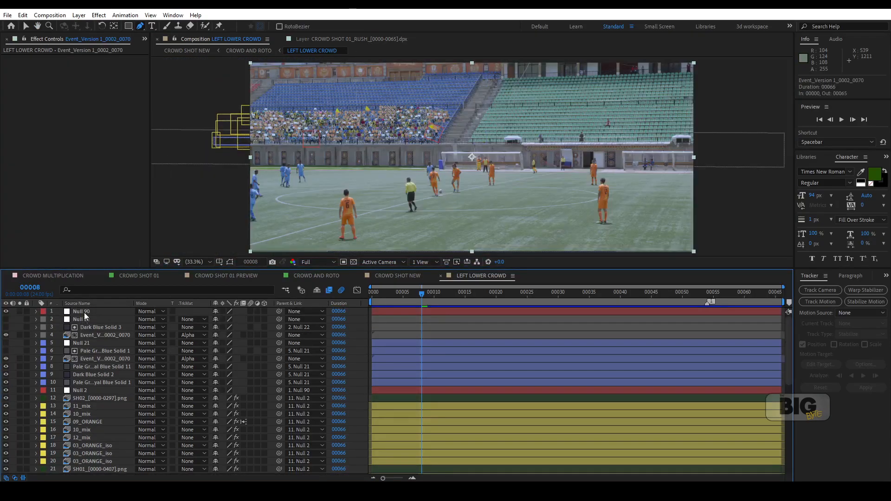
Step: Pre-compose all layers from Null 90 down to the lowest 04_mix, excluding the background plate, as BLUE SEAT DOWN LAYER
left_click(84, 312)
scroll(92, 394, "down", 1)
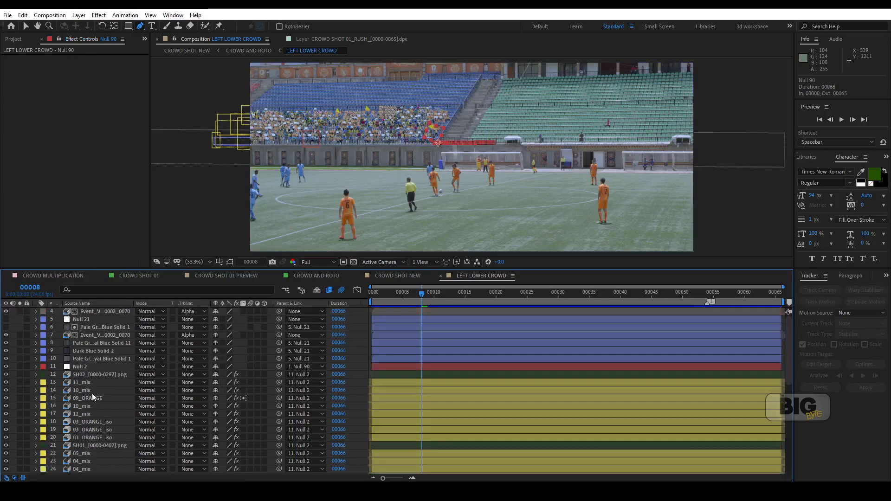
scroll(92, 393, "down", 8)
left_click(91, 461, "shift")
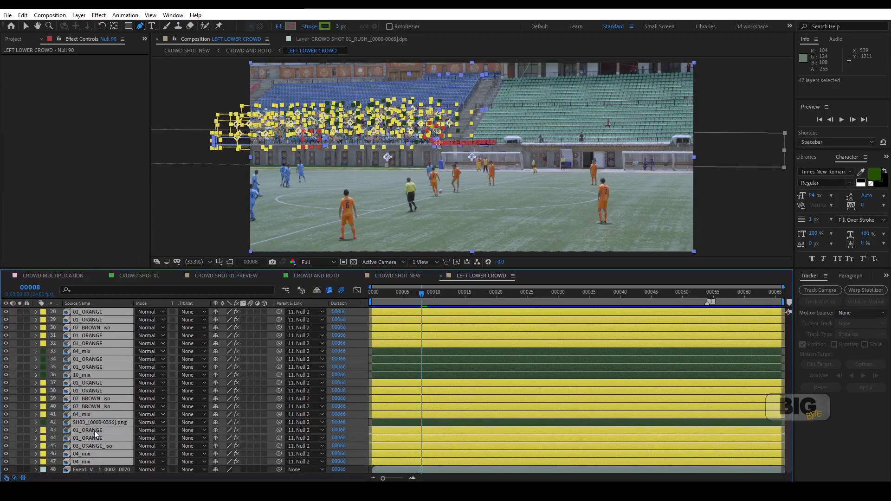
key("ctrl+shift+c")
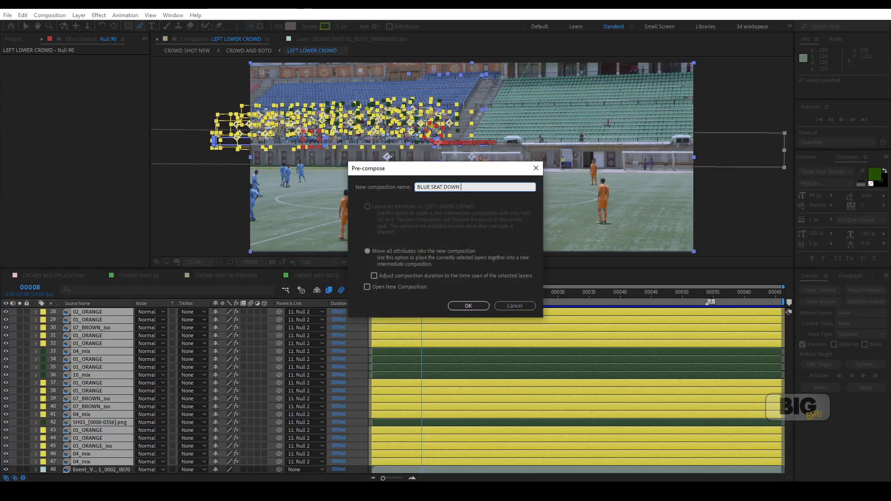
key("Return")
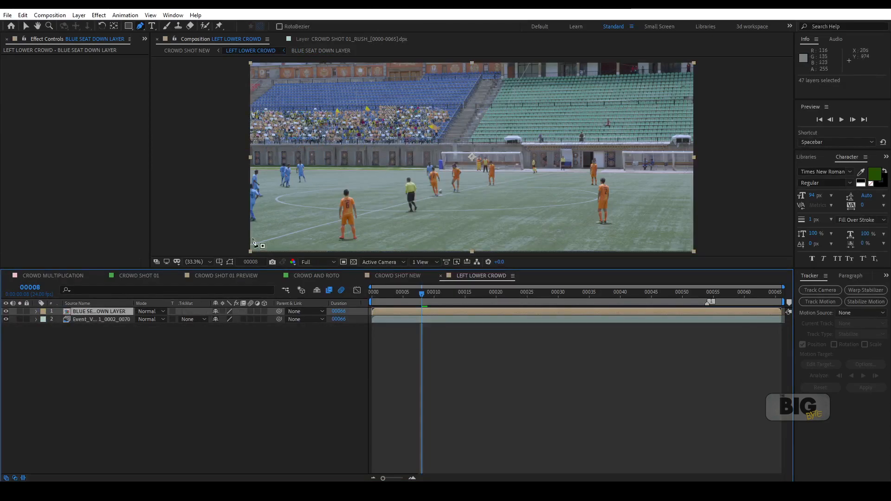
Step: Compare the stands with BLUE SEAT DOWN LAYER hidden and shown, then play the CROWD SHOT 01 PREVIEW composition
left_click(7, 313)
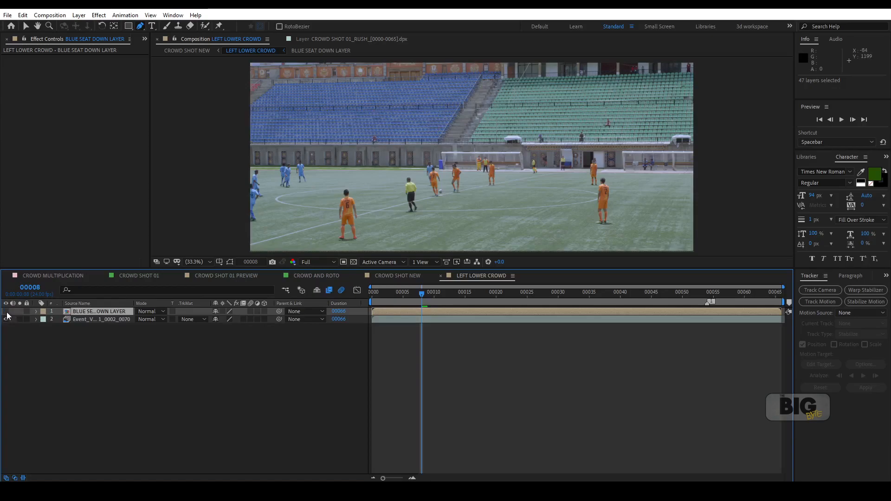
left_click(7, 313)
key("Home")
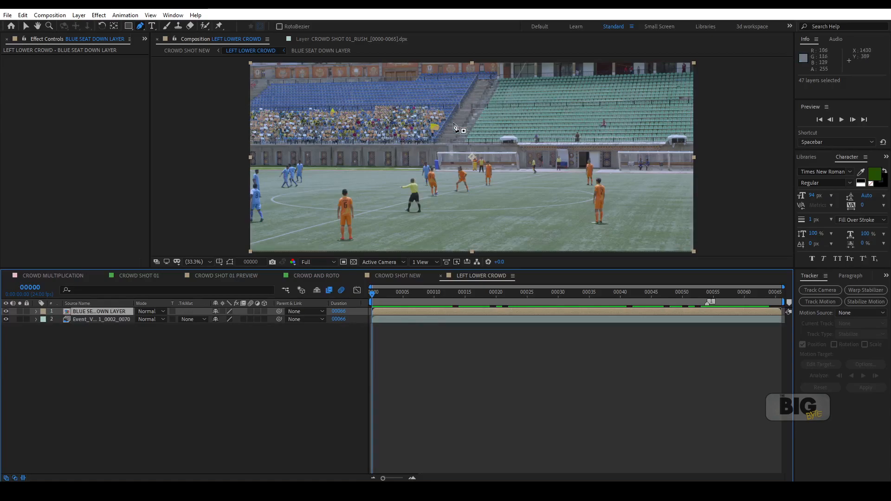
left_click(233, 277)
key("space")
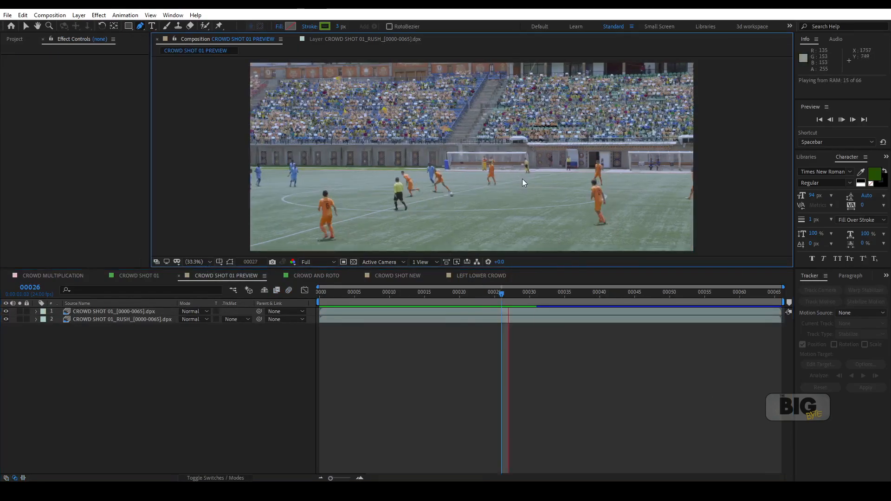